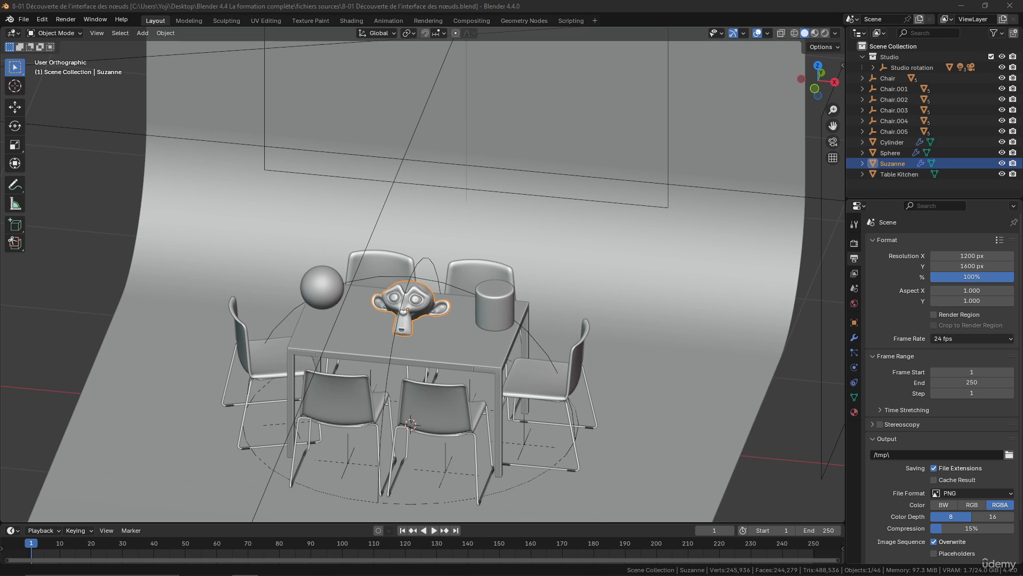
# Switch to the browser, close the RTX 4080 tab and look through the Blender Demo Files page
pyautogui.moveTo(1022, 373); pyautogui.dragTo(480, 1)
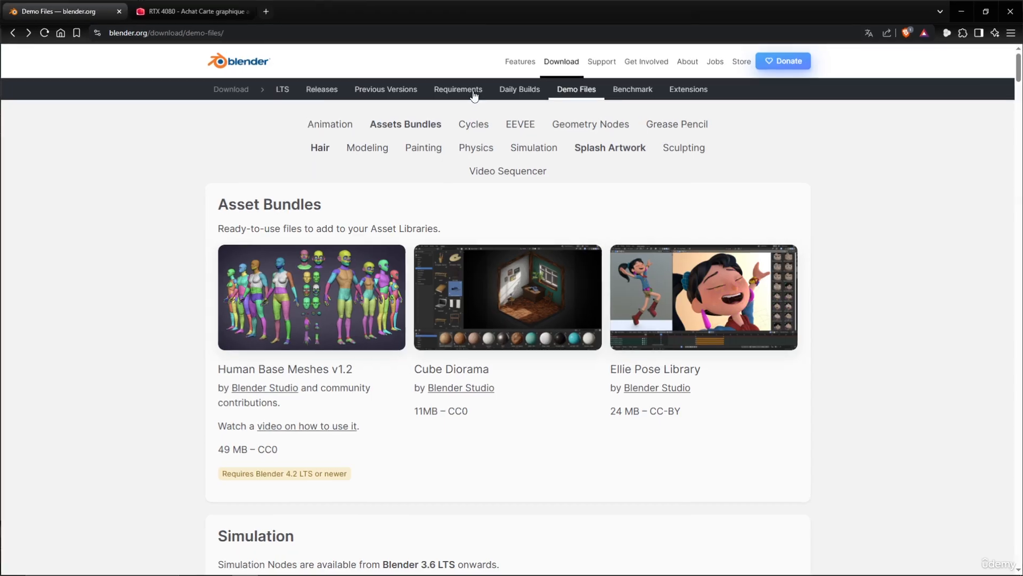
pyautogui.click(248, 11)
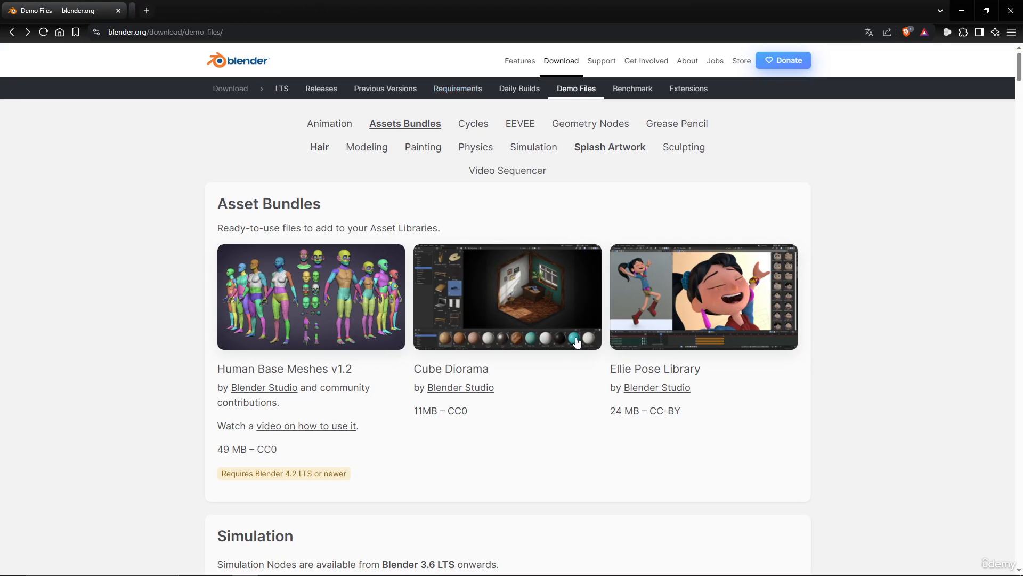
pyautogui.scroll(-20, 576, 339)
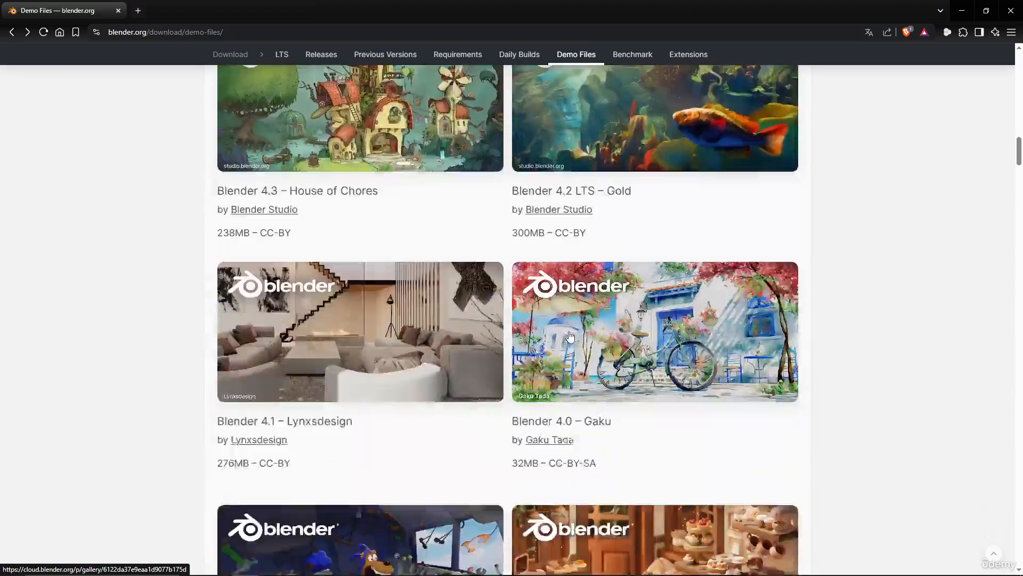
pyautogui.scroll(-20, 570, 336)
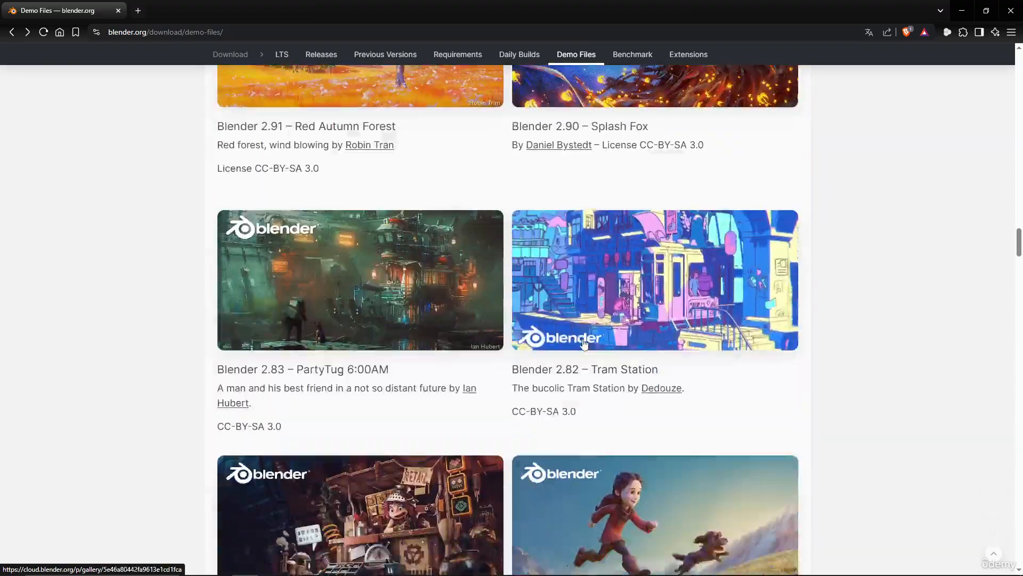
pyautogui.scroll(-10, 584, 345)
pyautogui.scroll(20, 581, 327)
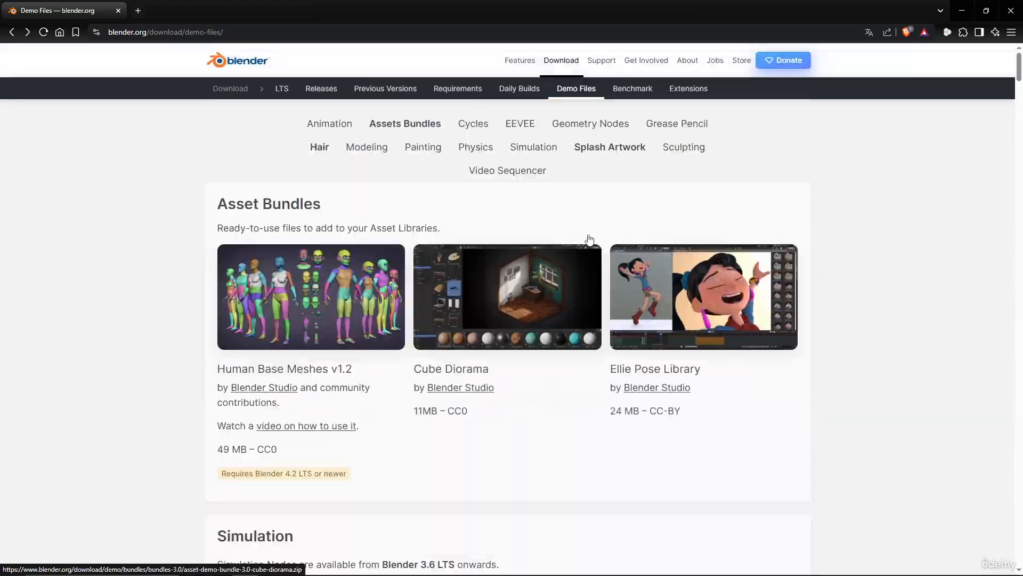
# Examine the Cycles section of the demo files and return to the Blender scene
pyautogui.click(475, 127)
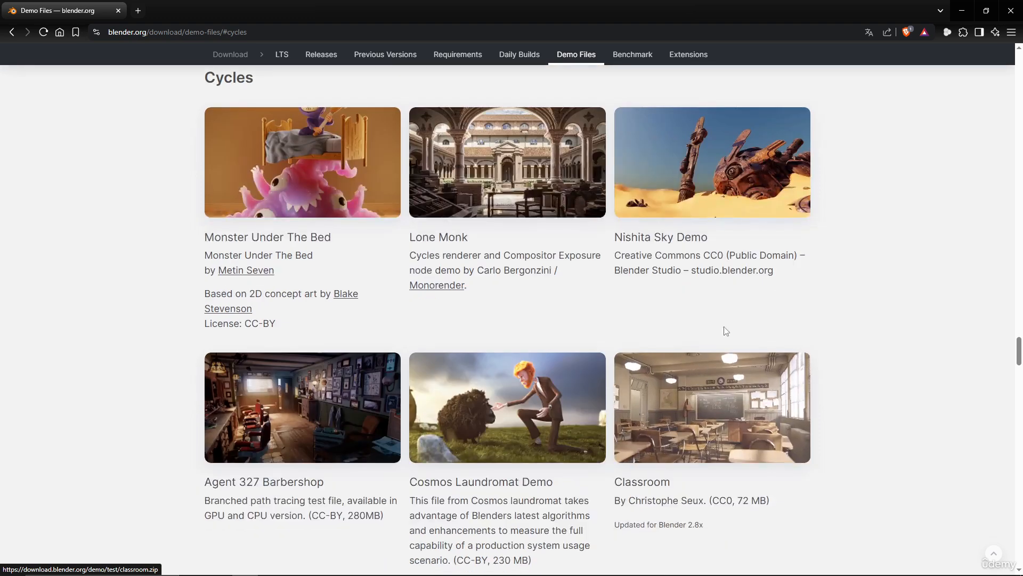
pyautogui.scroll(-3, 533, 300)
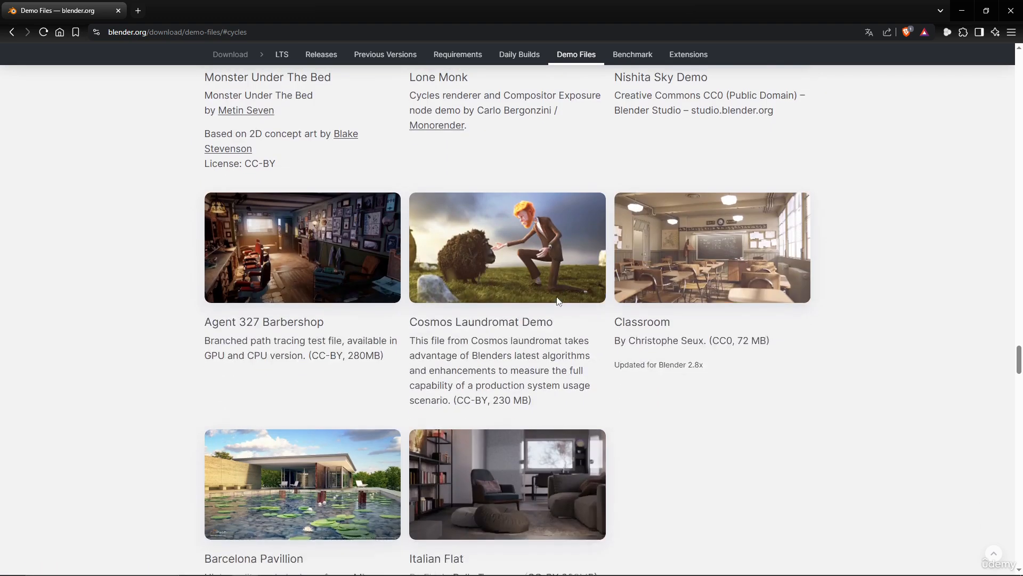
pyautogui.scroll(-3, 558, 301)
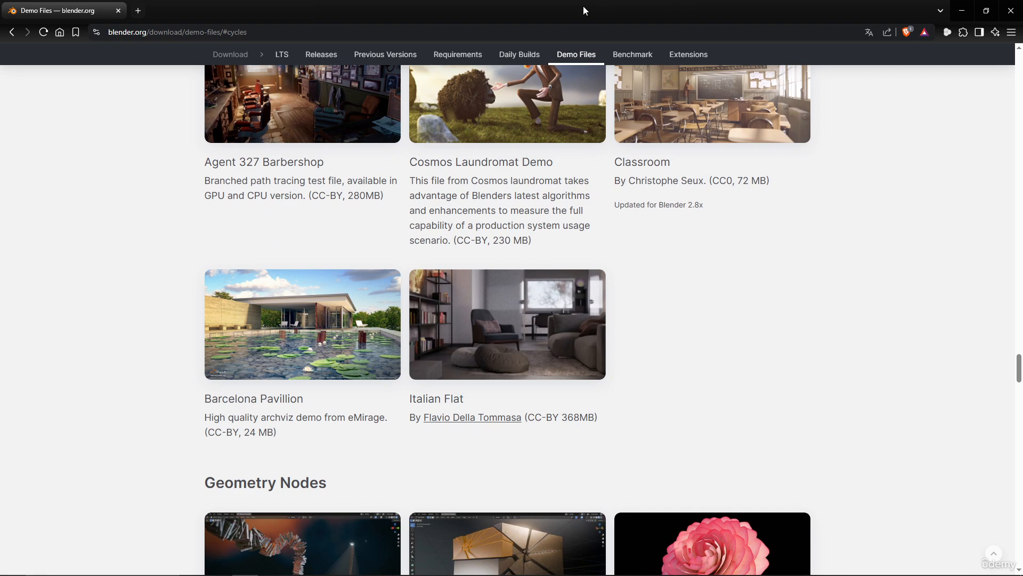
pyautogui.moveTo(584, 7); pyautogui.dragTo(1022, 159)
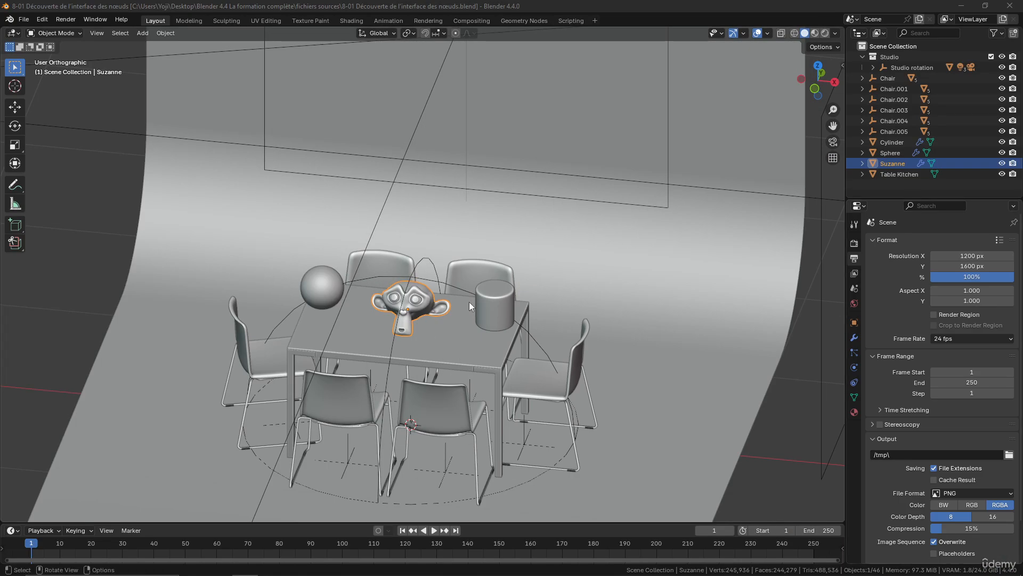
# Display the table scene with Rendered viewport shading and frame the objects on the tabletop
pyautogui.scroll(2, 537, 328)
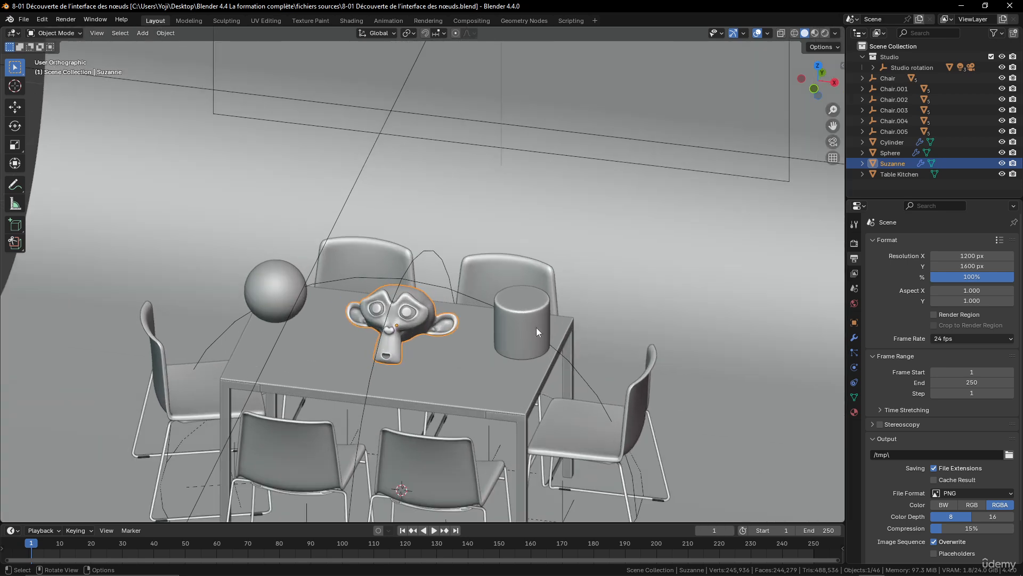
pyautogui.scroll(-4, 513, 330)
pyautogui.moveTo(517, 332)
pyautogui.mouseDown(button='middle')
pyautogui.moveTo(535, 322)
pyautogui.moveTo(510, 315)
pyautogui.mouseUp(button='middle')
pyautogui.scroll(3, 536, 321)
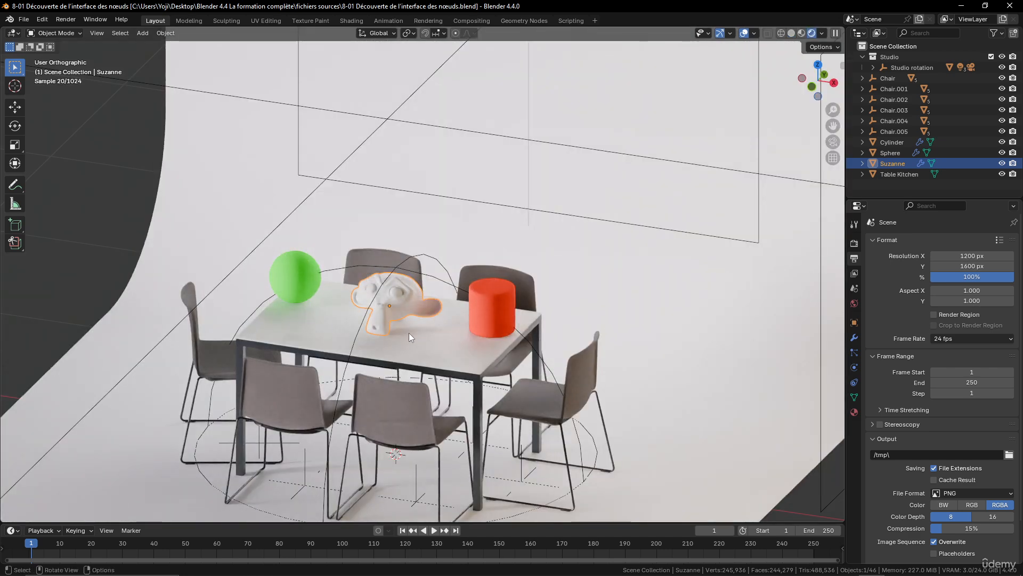
pyautogui.scroll(3, 408, 332)
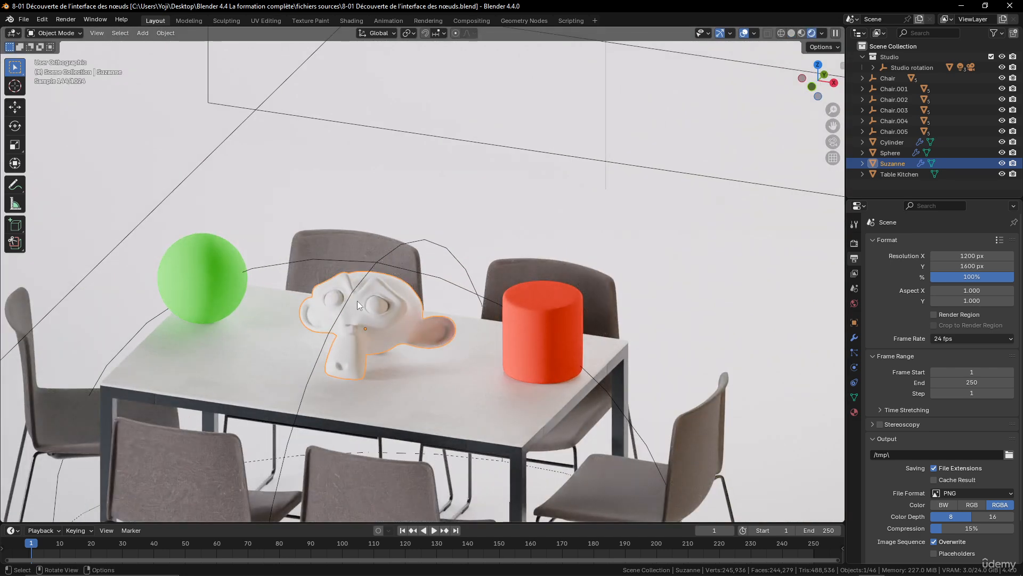
# Select the green sphere and the red cylinder in turn, and inspect the whole studio setup around the table
pyautogui.click(200, 270)
pyautogui.click(537, 318)
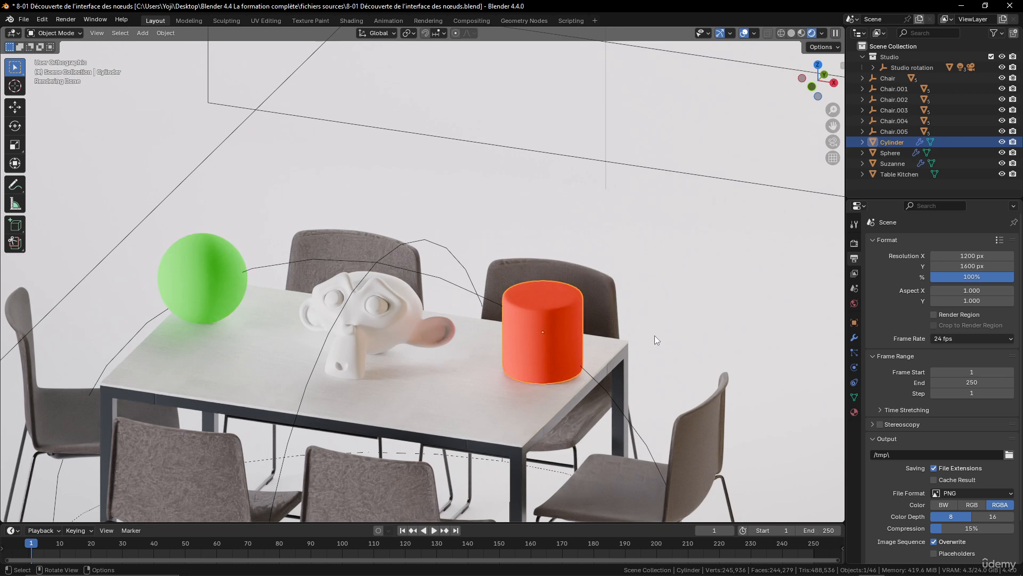
pyautogui.moveTo(423, 311); pyautogui.dragTo(425, 282, button='middle')
pyautogui.scroll(-3, 471, 280)
pyautogui.scroll(-2, 479, 275)
pyautogui.scroll(-3, 439, 233)
pyautogui.moveTo(439, 232); pyautogui.dragTo(446, 205, button='middle')
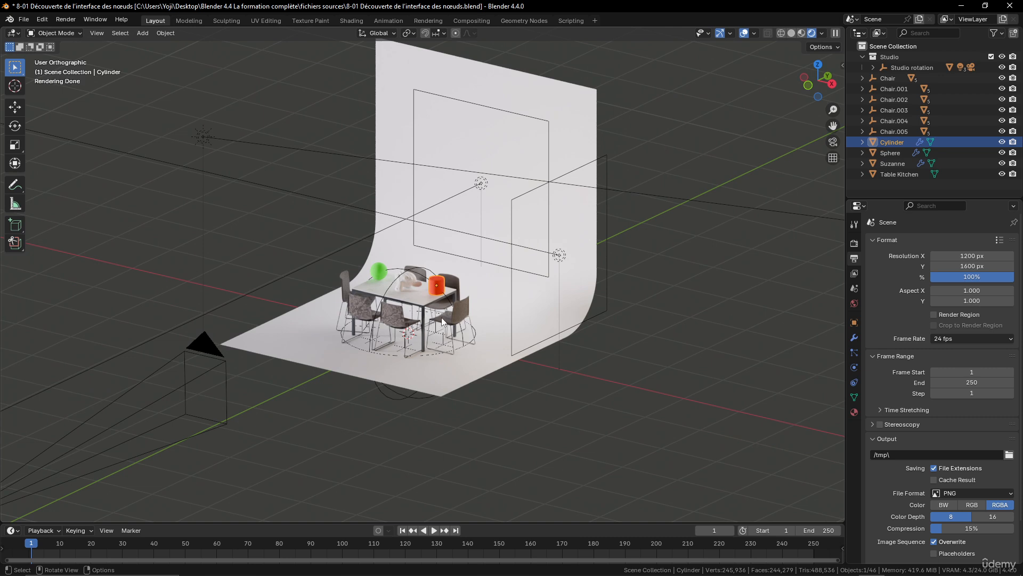
# Open the Shading workspace and select the Suzanne monkey head on the table
pyautogui.click(353, 20)
pyautogui.click(558, 185)
pyautogui.scroll(-4, 581, 261)
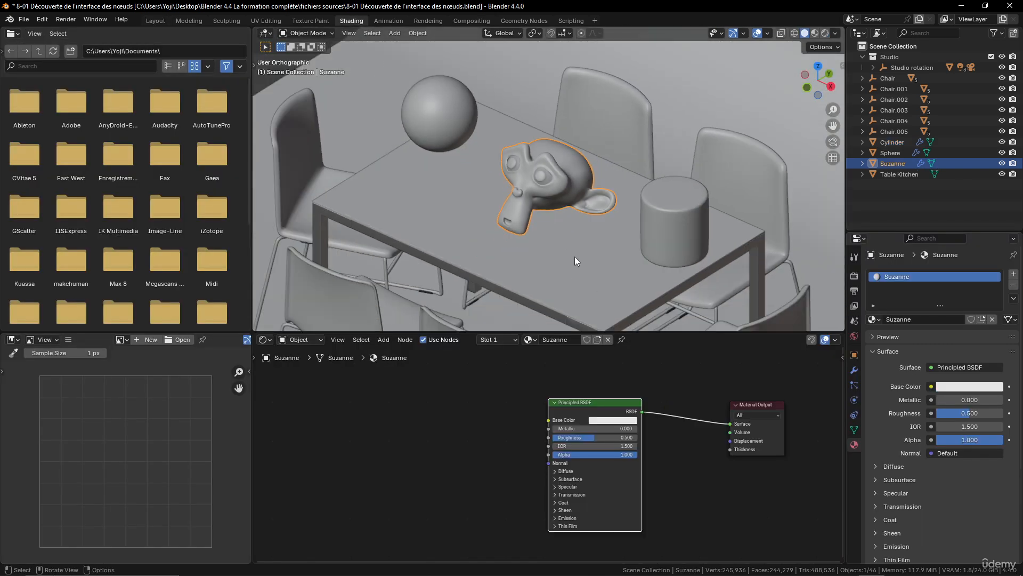
pyautogui.scroll(4, 341, 179)
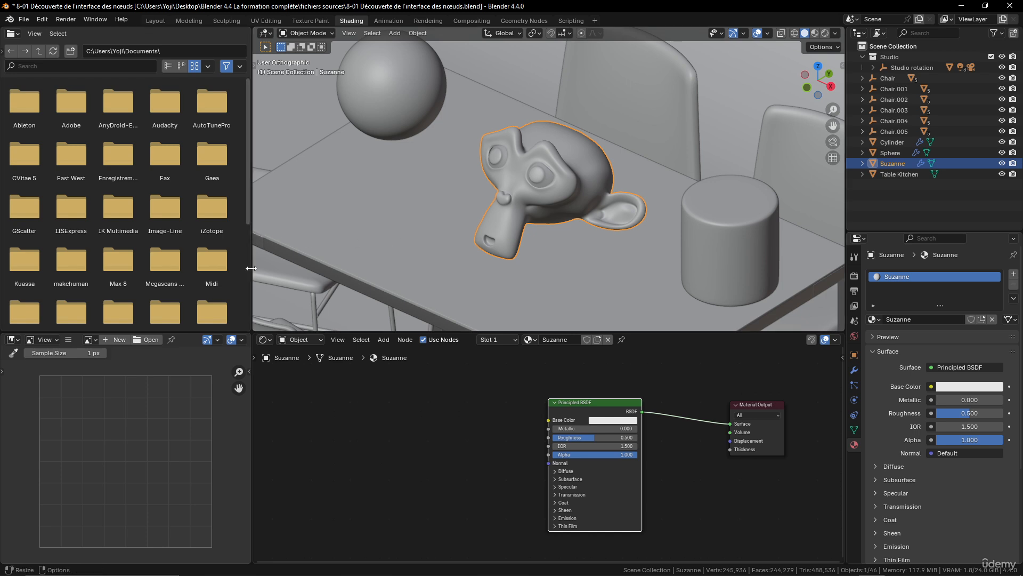
# Narrow the file browser and image editor areas to widen the 3D viewport and shader editor
pyautogui.moveTo(251, 269); pyautogui.dragTo(48, 265)
pyautogui.scroll(-4, 391, 228)
pyautogui.scroll(2, 477, 233)
pyautogui.moveTo(479, 234); pyautogui.dragTo(498, 230, button='middle')
pyautogui.scroll(1, 500, 235)
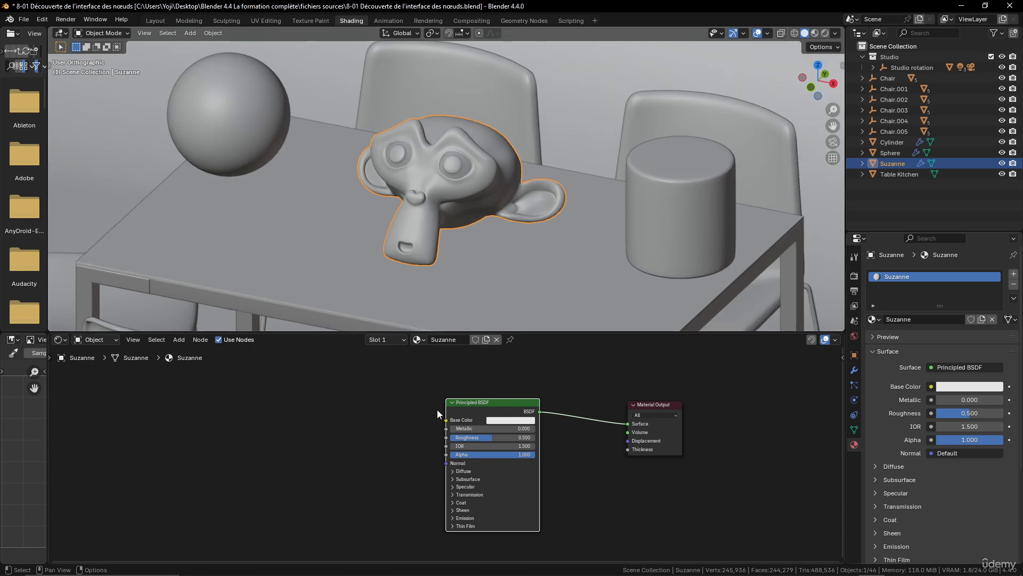
# Enlarge the shader editor at the 3D viewport's expense and set the viewport to Rendered shading
pyautogui.moveTo(539, 333); pyautogui.dragTo(538, 267)
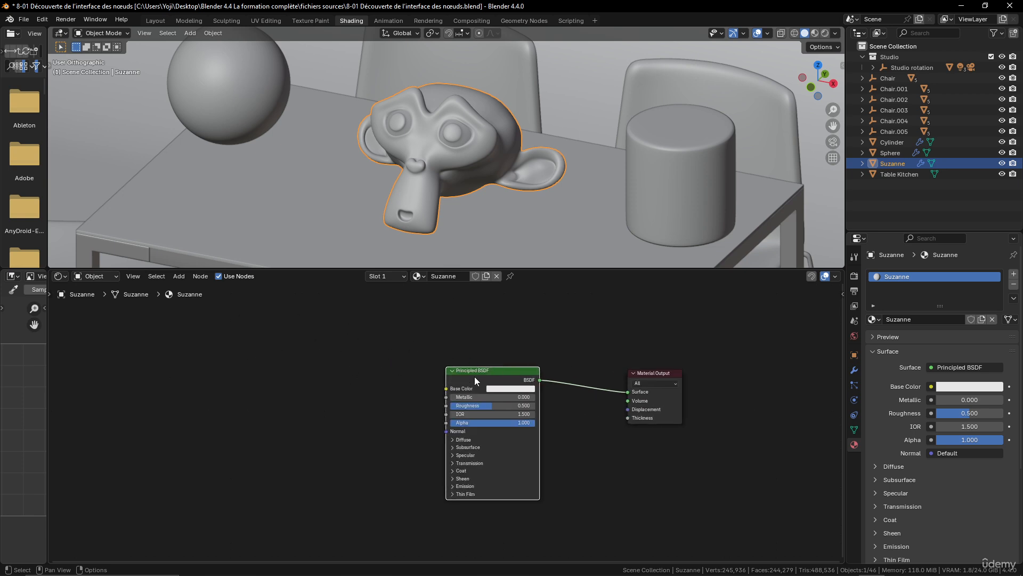
pyautogui.scroll(-2, 329, 369)
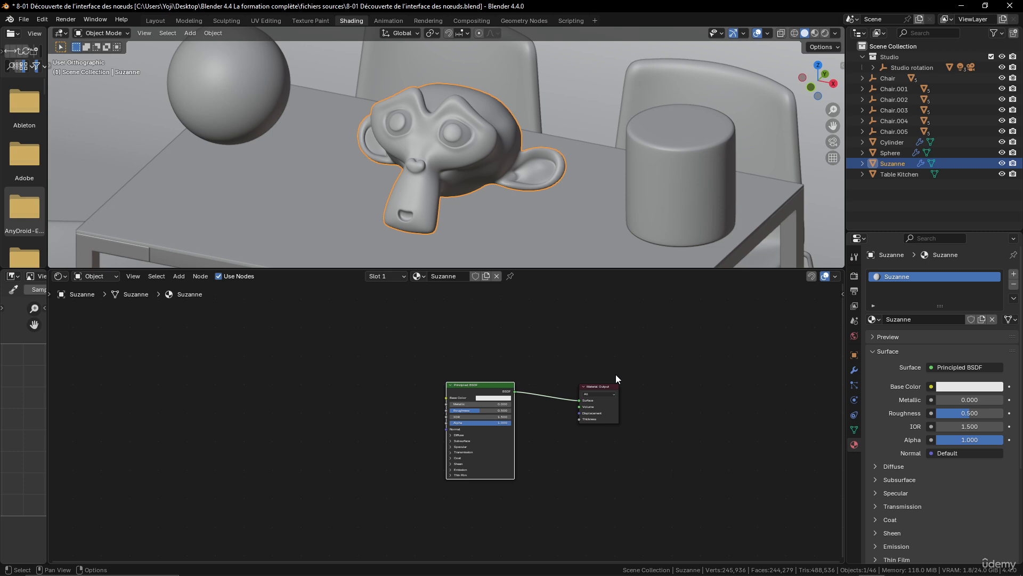
pyautogui.scroll(2, 481, 370)
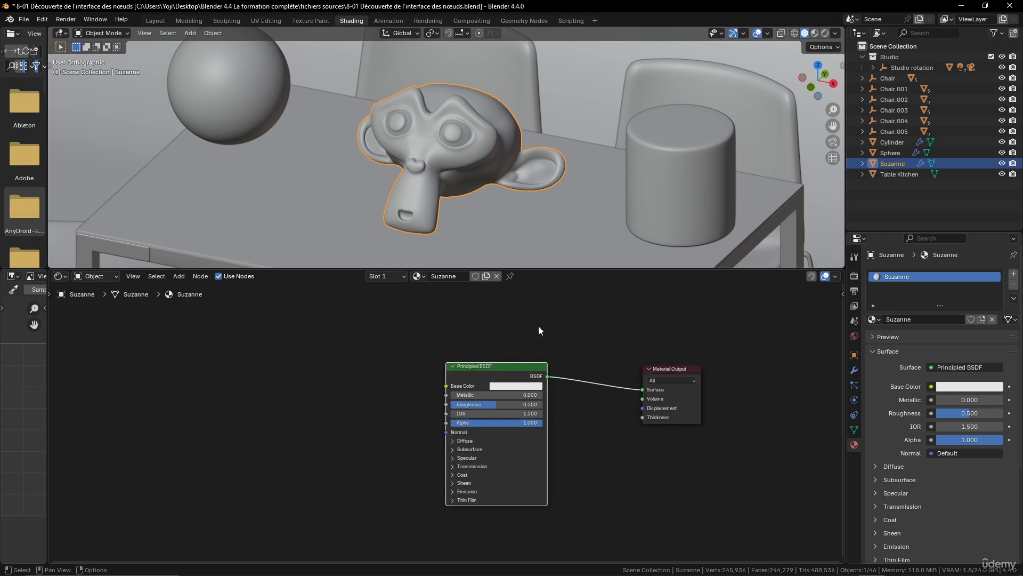
pyautogui.click(824, 34)
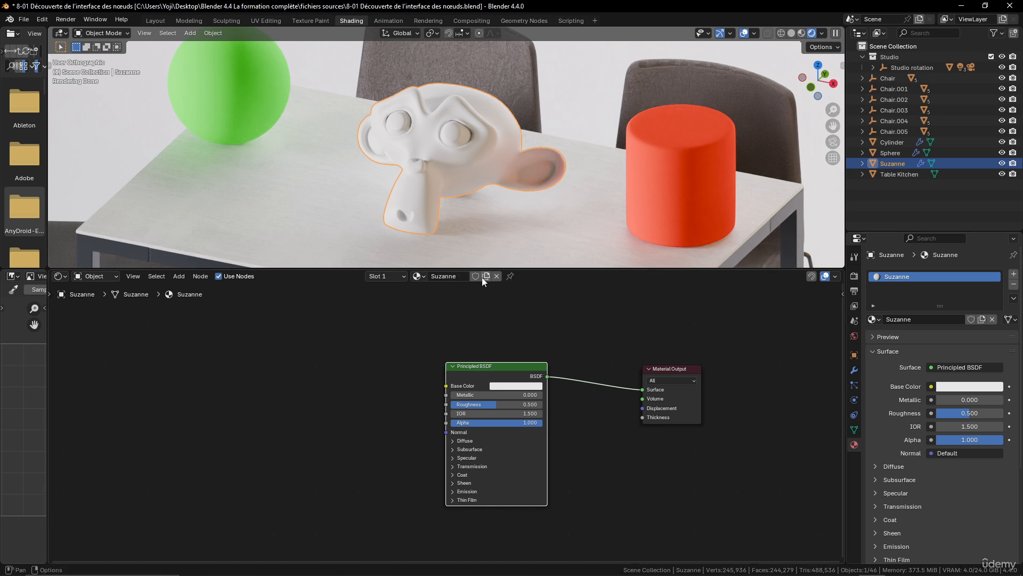
# Unlink the monkey head's current material and create a new one named Monkey in its place
pyautogui.click(497, 275)
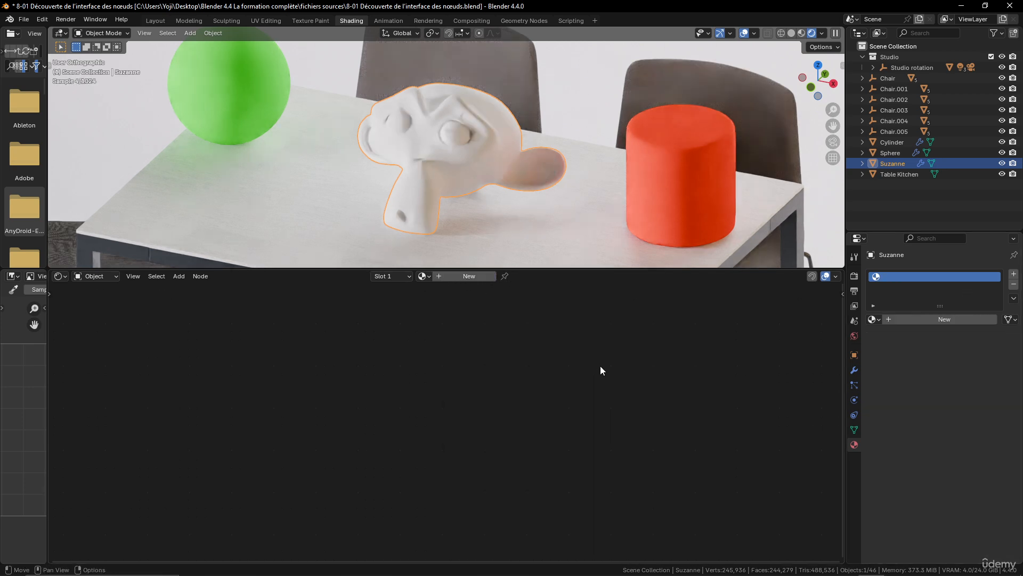
pyautogui.click(469, 276)
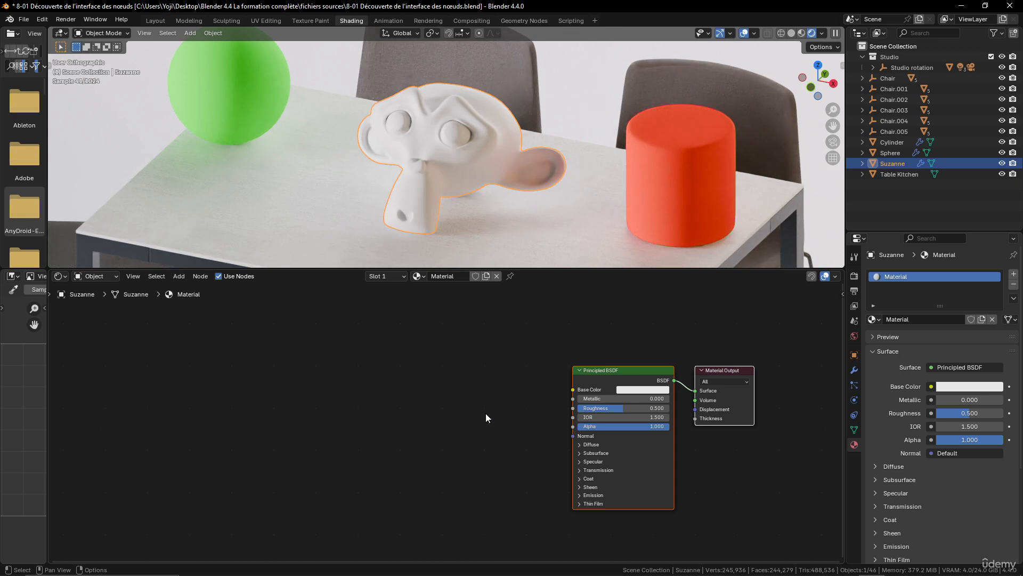
pyautogui.doubleClick(456, 276)
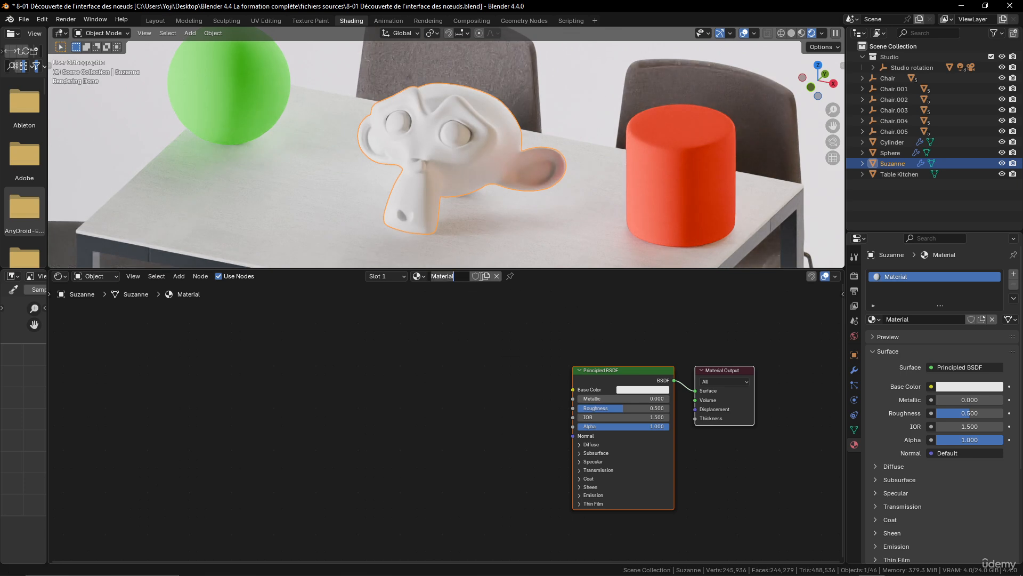
pyautogui.write('Monkey')
pyautogui.press('Return')
pyautogui.moveTo(561, 331); pyautogui.dragTo(528, 325, button='middle')
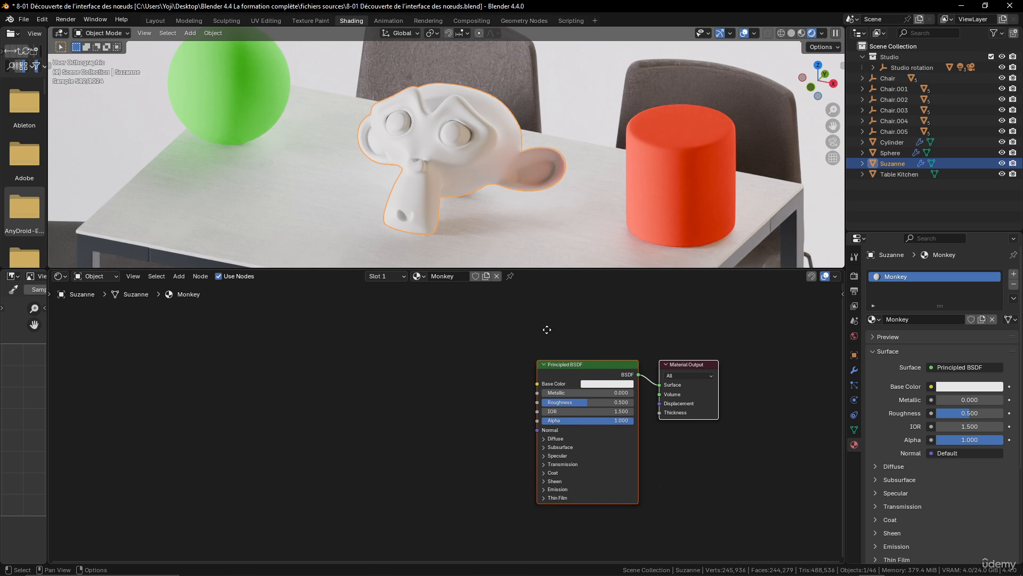
# Try the Antracite and Rubber materials on the monkey head, and reassign the Monkey material
pyautogui.click(419, 276)
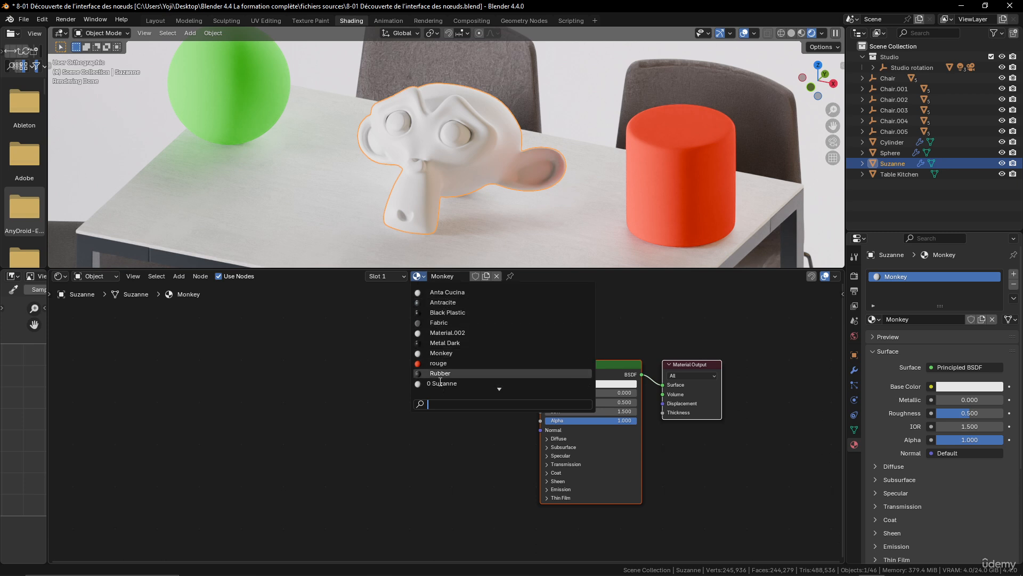
pyautogui.click(444, 301)
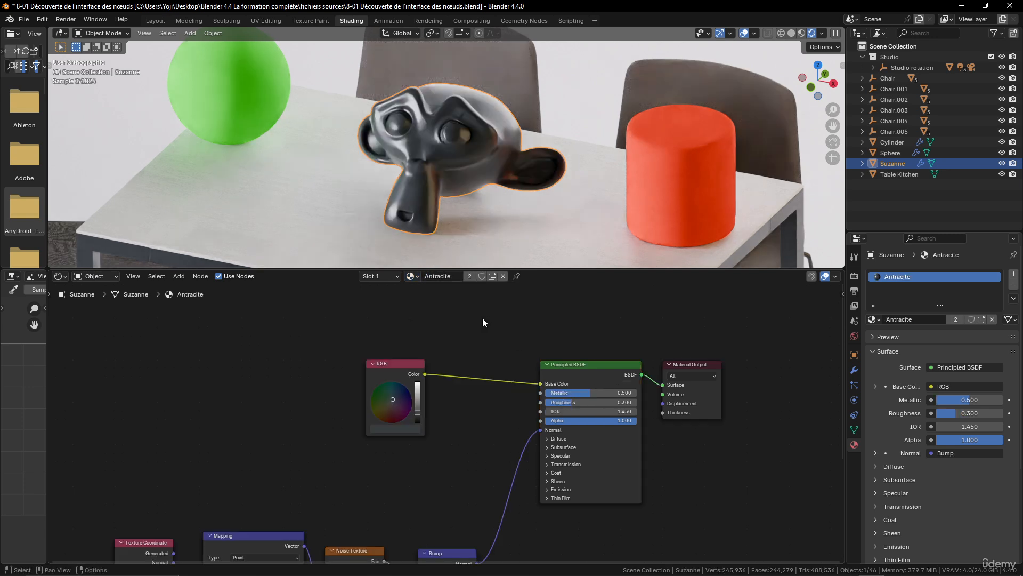
pyautogui.click(412, 276)
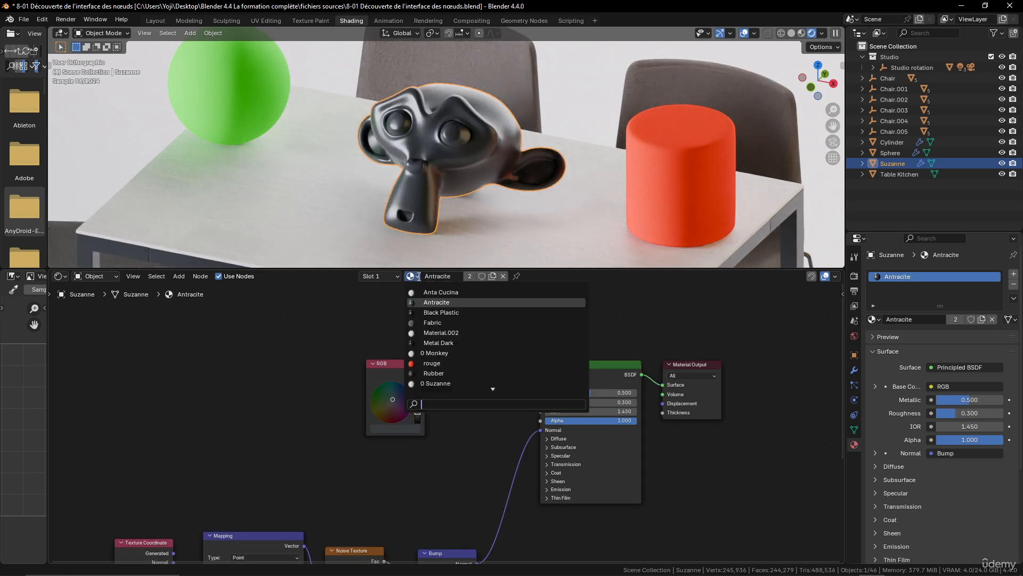
pyautogui.click(434, 373)
pyautogui.click(412, 276)
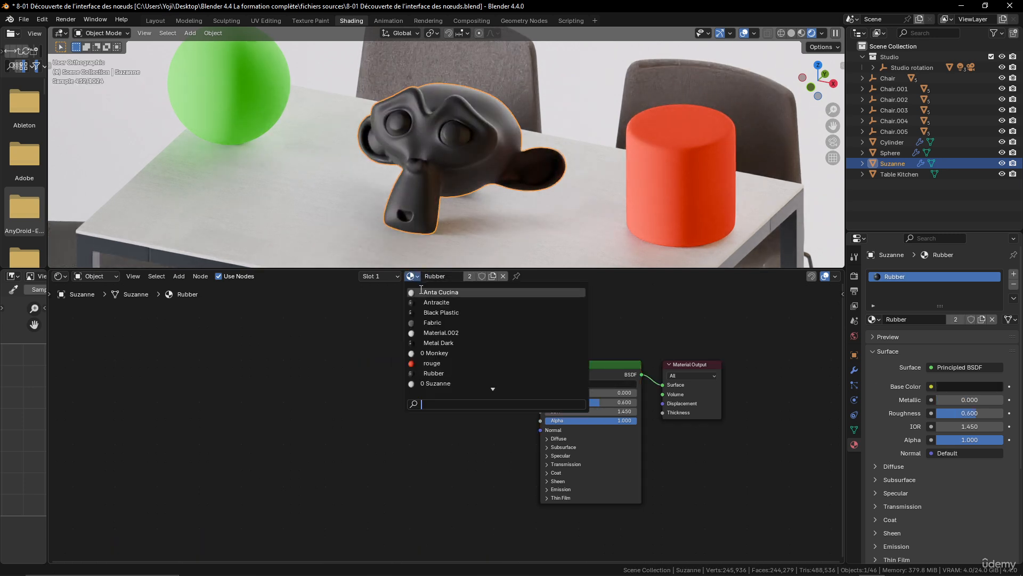
pyautogui.click(428, 354)
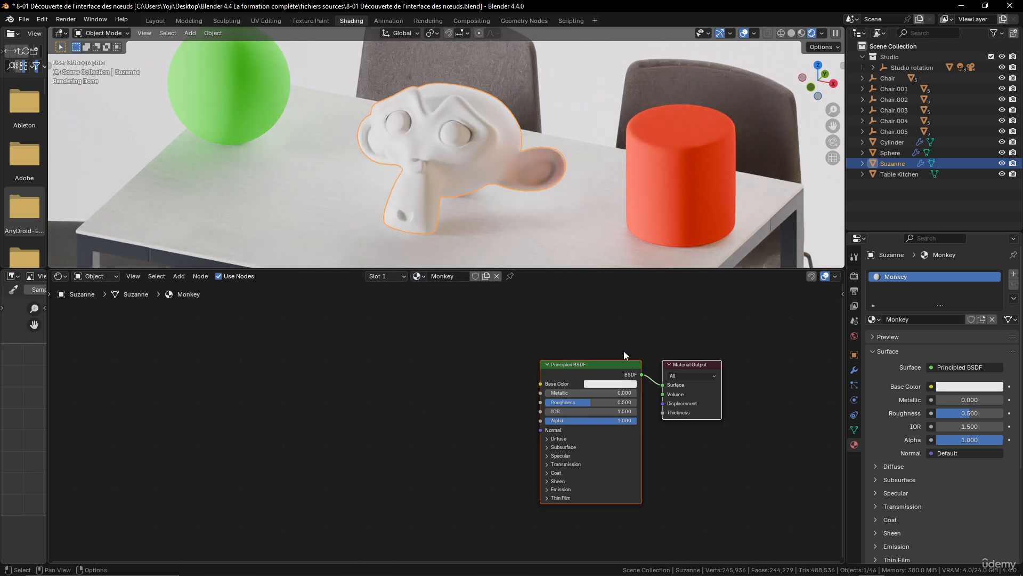
# Move the Principled BSDF node well away from the Material Output node to lengthen the link between them
pyautogui.scroll(-4, 569, 337)
pyautogui.scroll(5, 579, 341)
pyautogui.moveTo(585, 343); pyautogui.dragTo(629, 386, button='middle')
pyautogui.scroll(2, 604, 348)
pyautogui.click(534, 355)
pyautogui.moveTo(534, 356); pyautogui.dragTo(440, 341)
pyautogui.click(678, 352)
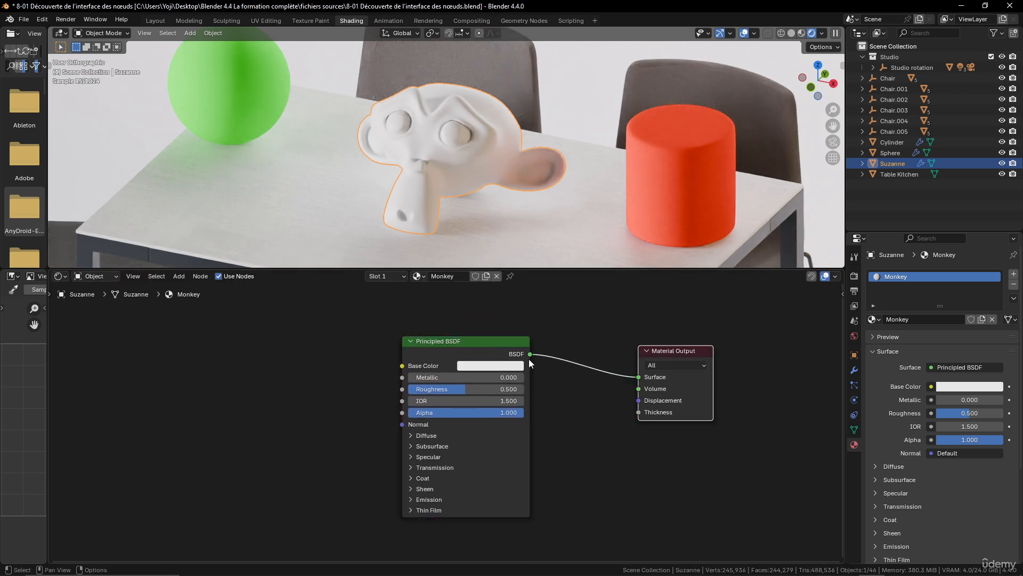
pyautogui.moveTo(473, 346); pyautogui.dragTo(433, 346)
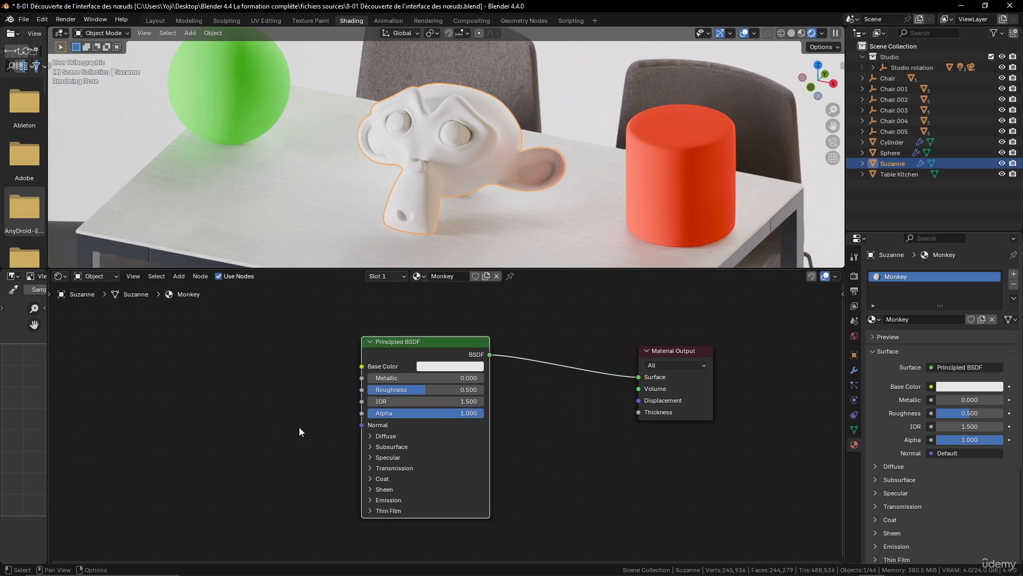
pyautogui.moveTo(299, 427); pyautogui.dragTo(383, 421, button='middle')
pyautogui.scroll(-2, 363, 428)
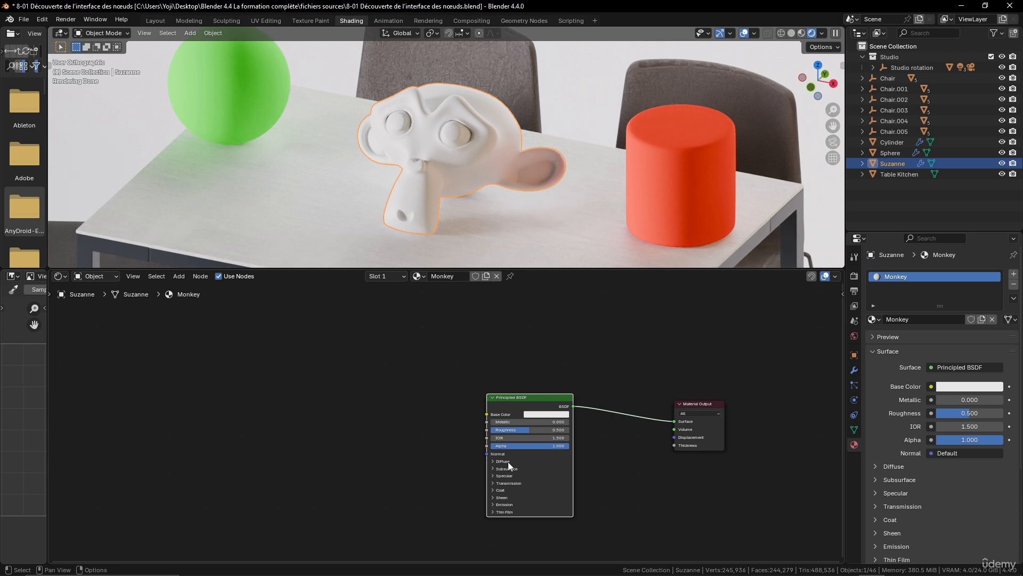
pyautogui.moveTo(616, 433); pyautogui.dragTo(546, 409, button='middle')
pyautogui.scroll(2, 545, 407)
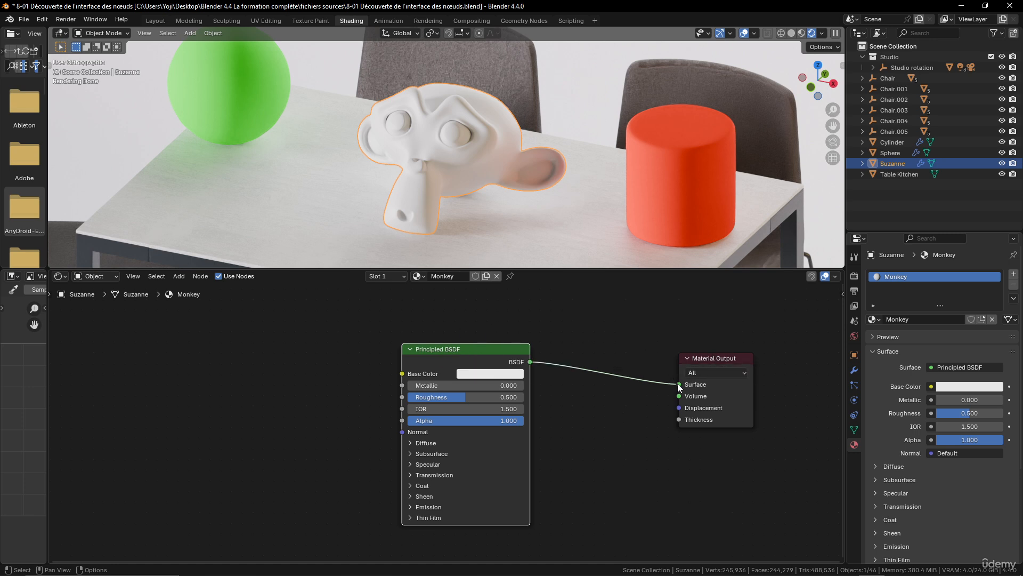
pyautogui.scroll(-4, 640, 428)
pyautogui.moveTo(636, 431); pyautogui.dragTo(652, 380, button='middle')
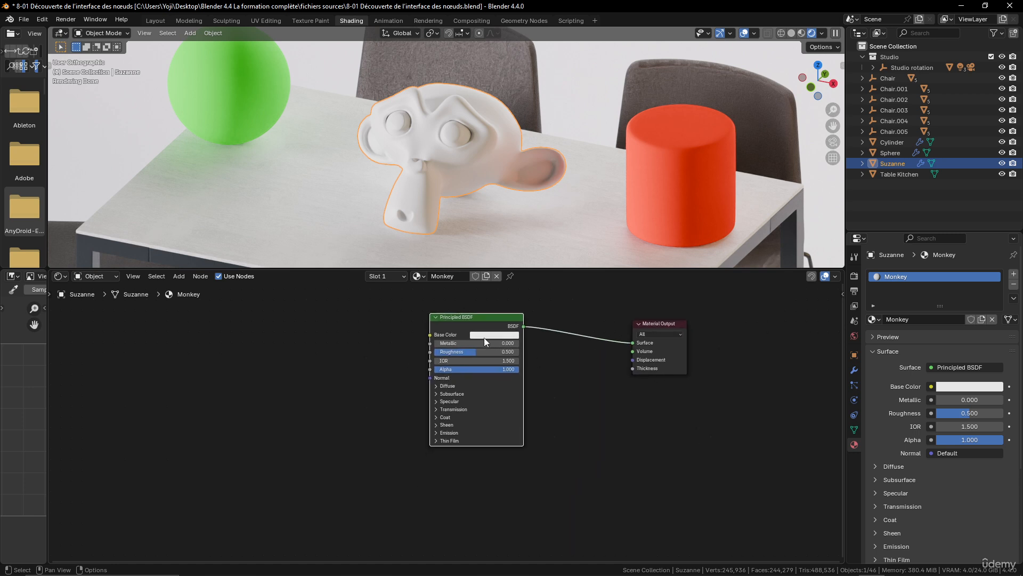
# Move the Principled BSDF node farther from the Material Output and add a Principled Volume node below the link between them
pyautogui.moveTo(462, 317); pyautogui.dragTo(401, 313)
pyautogui.moveTo(524, 400); pyautogui.dragTo(534, 386, button='middle')
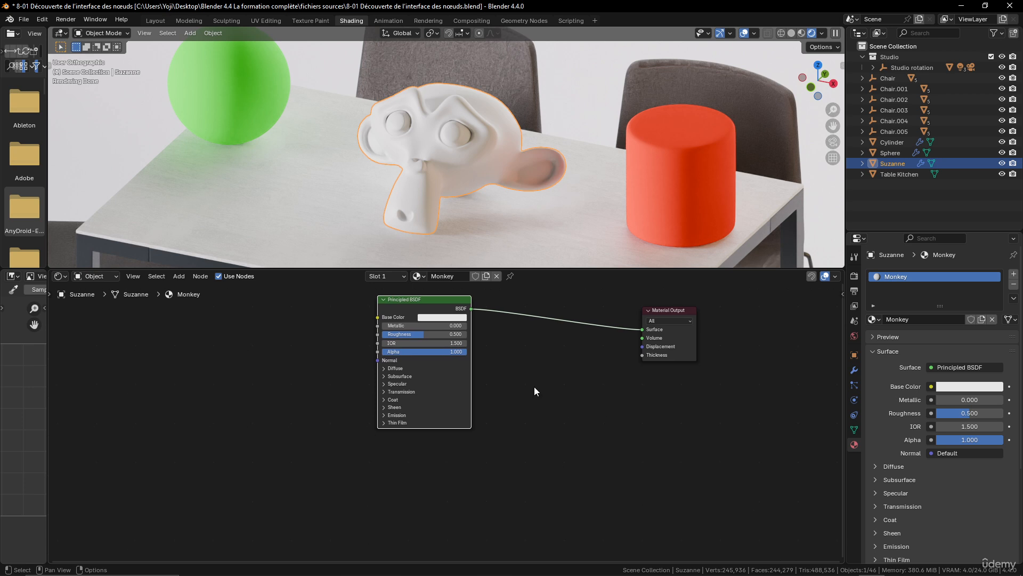
pyautogui.hotkey('shift', 'a')
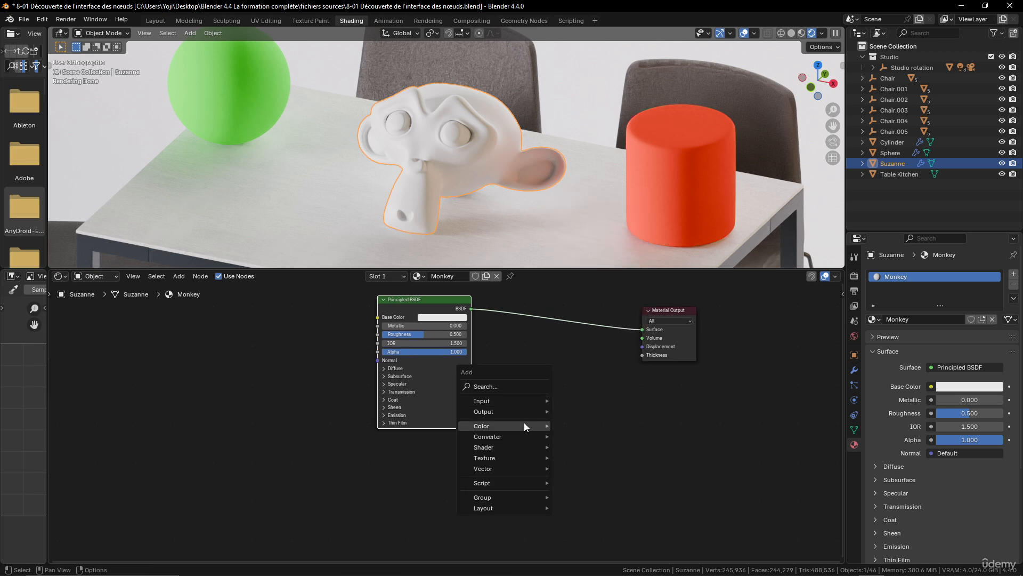
pyautogui.moveTo(516, 451)
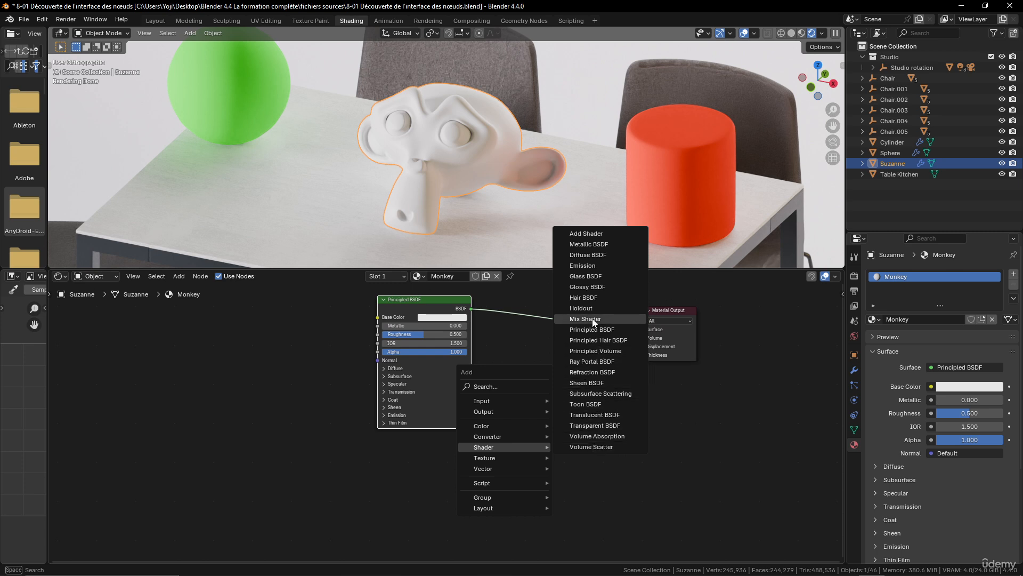
pyautogui.click(601, 351)
pyautogui.click(567, 347)
pyautogui.scroll(2, 628, 417)
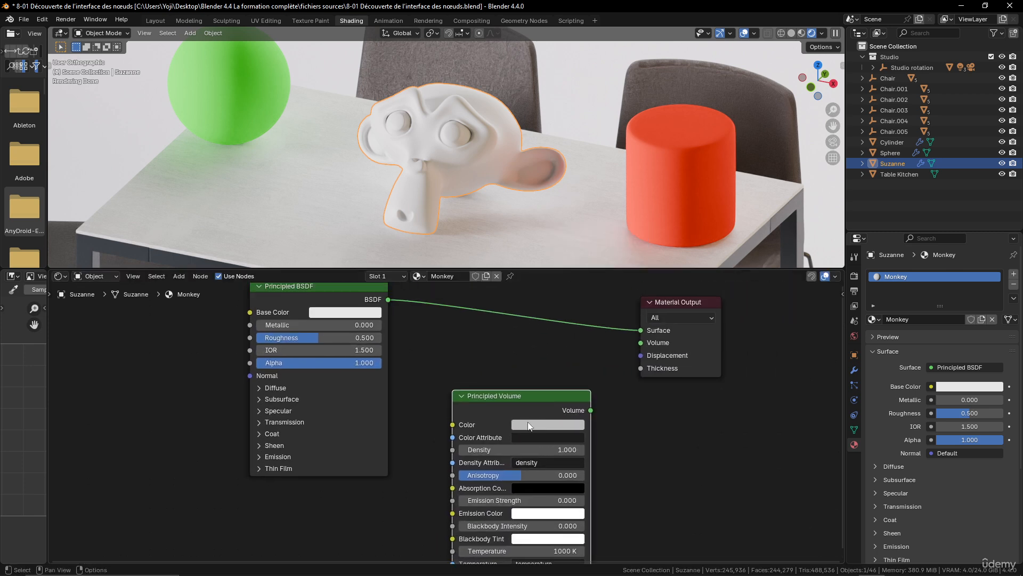
# Make the Principled Volume node the material's only shader by linking it to the Material Output's Volume input, and inspect the monkey head
pyautogui.moveTo(590, 412); pyautogui.dragTo(545, 337)
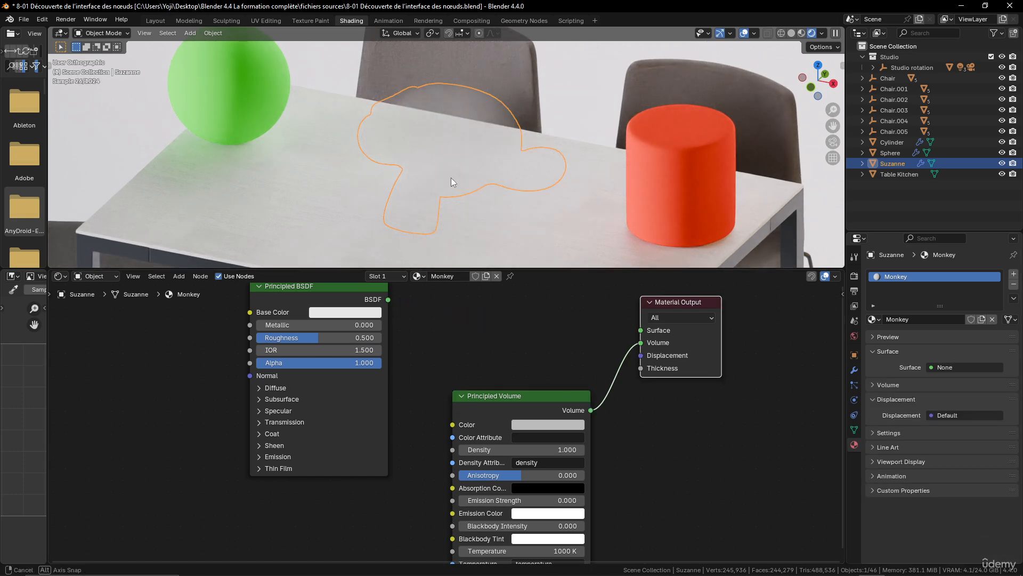
pyautogui.moveTo(451, 177)
pyautogui.mouseDown(button='middle')
pyautogui.moveTo(490, 163)
pyautogui.moveTo(450, 165)
pyautogui.mouseUp(button='middle')
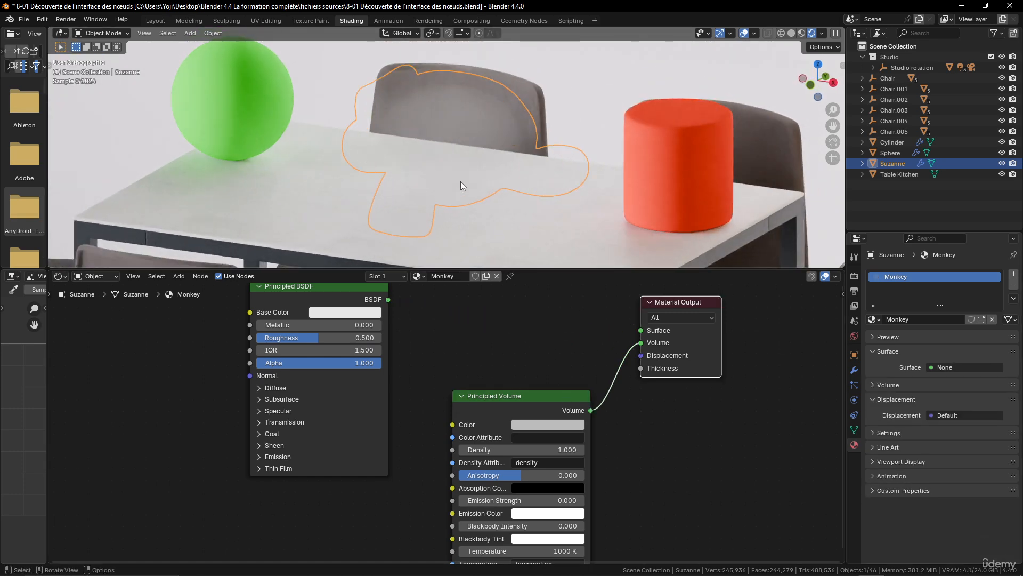
pyautogui.scroll(3, 395, 101)
pyautogui.moveTo(515, 122); pyautogui.dragTo(497, 120, button='middle')
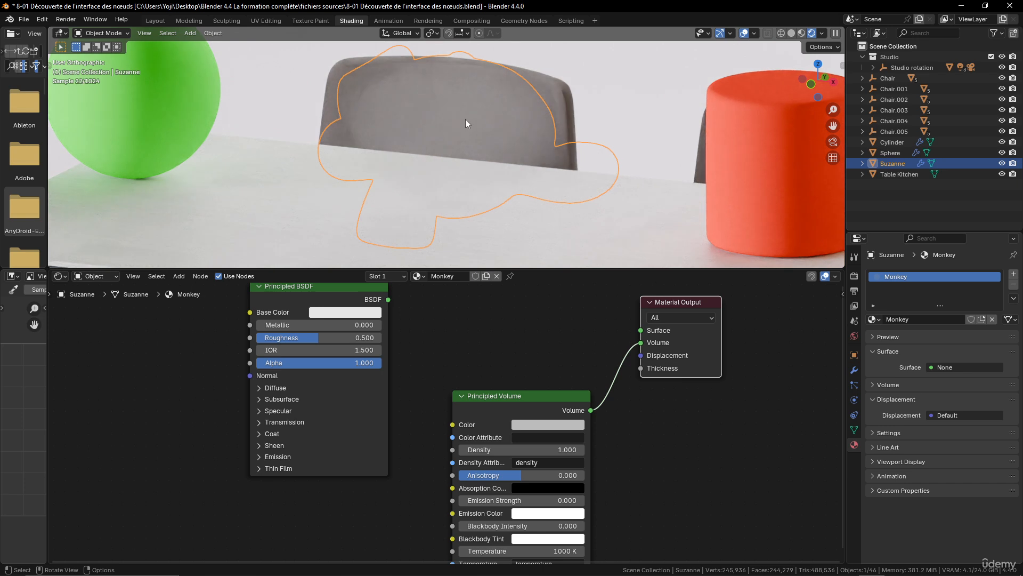
# Set the Principled Volume node's Density to 10 and inspect the monkey head in the viewport
pyautogui.scroll(-3, 537, 391)
pyautogui.moveTo(537, 366); pyautogui.dragTo(533, 337, button='middle')
pyautogui.scroll(2, 532, 341)
pyautogui.moveTo(520, 360); pyautogui.dragTo(507, 347)
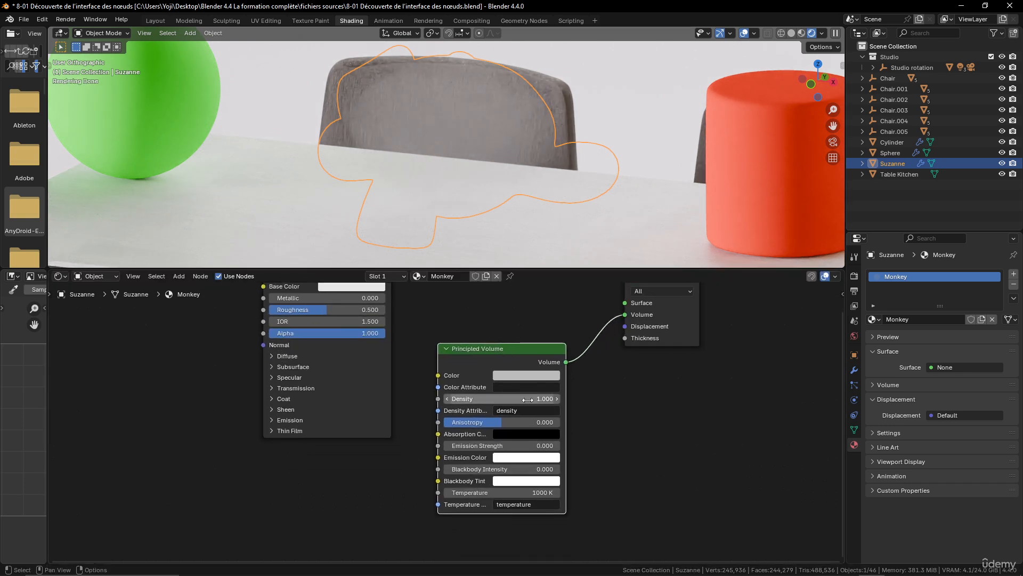
pyautogui.click(501, 399)
pyautogui.write('10')
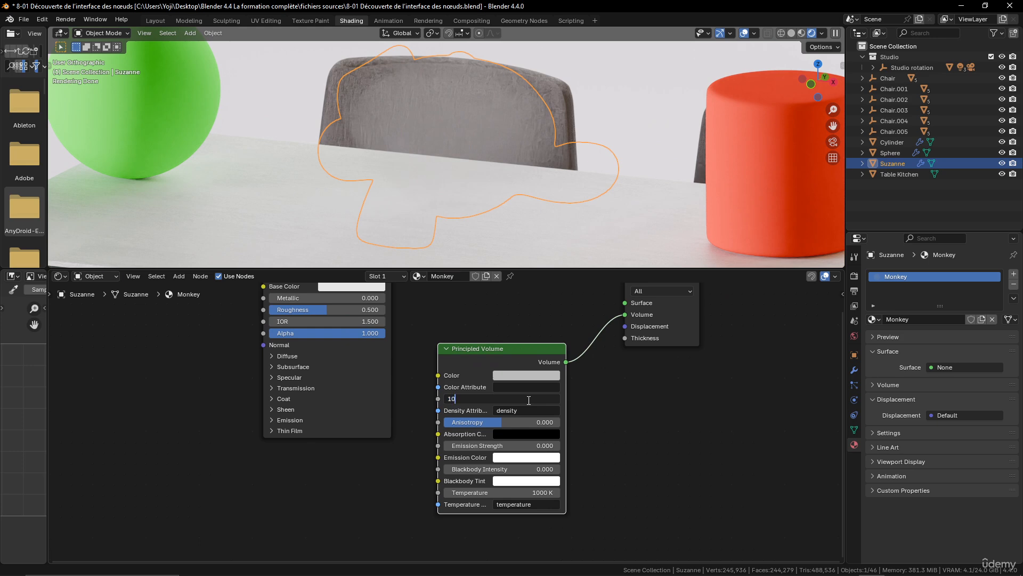
pyautogui.press('Return')
pyautogui.moveTo(457, 84); pyautogui.dragTo(464, 165, button='middle')
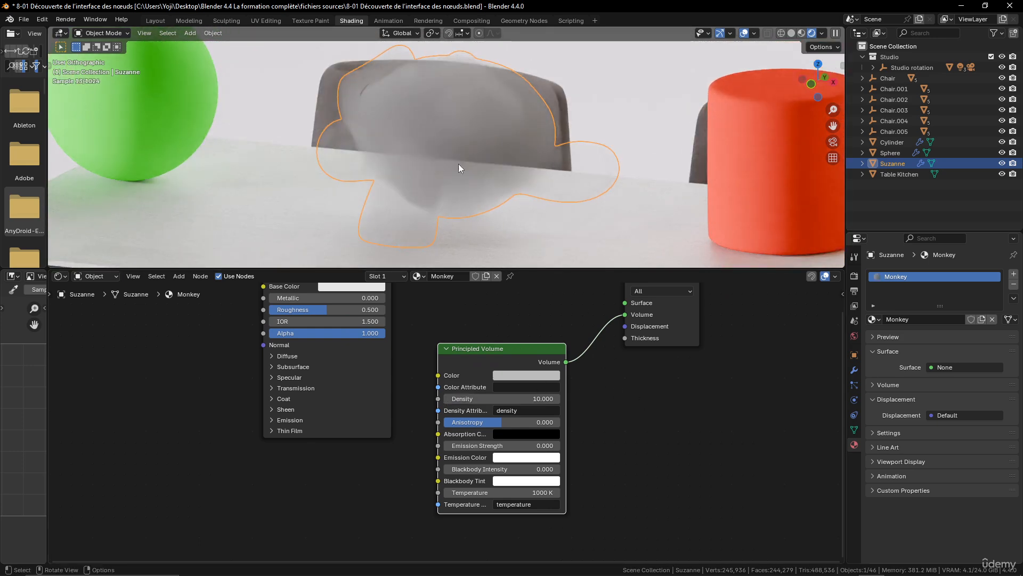
# Disconnect the Principled Volume node from the Material Output and delete it
pyautogui.moveTo(625, 315); pyautogui.dragTo(555, 353)
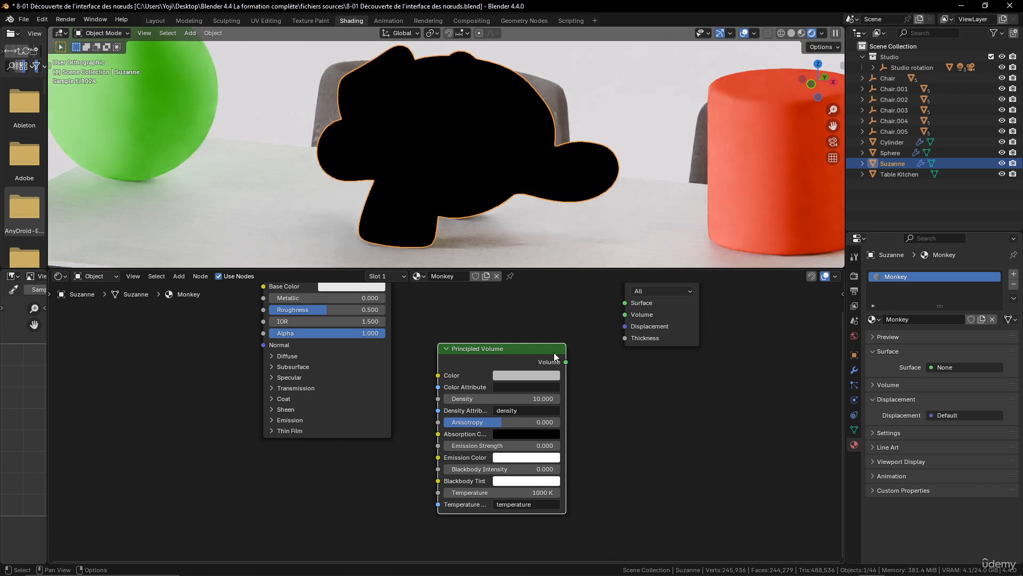
pyautogui.press('x')
pyautogui.press('Home')
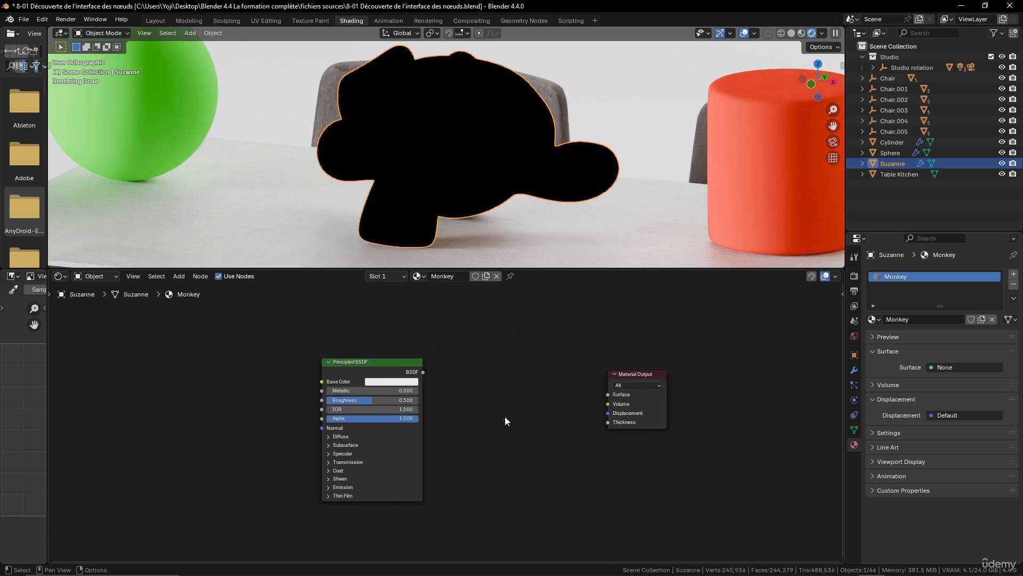
# Connect the Principled BSDF output to the Material Output's Surface input and move the Principled BSDF node closer to it
pyautogui.moveTo(423, 372); pyautogui.dragTo(607, 396)
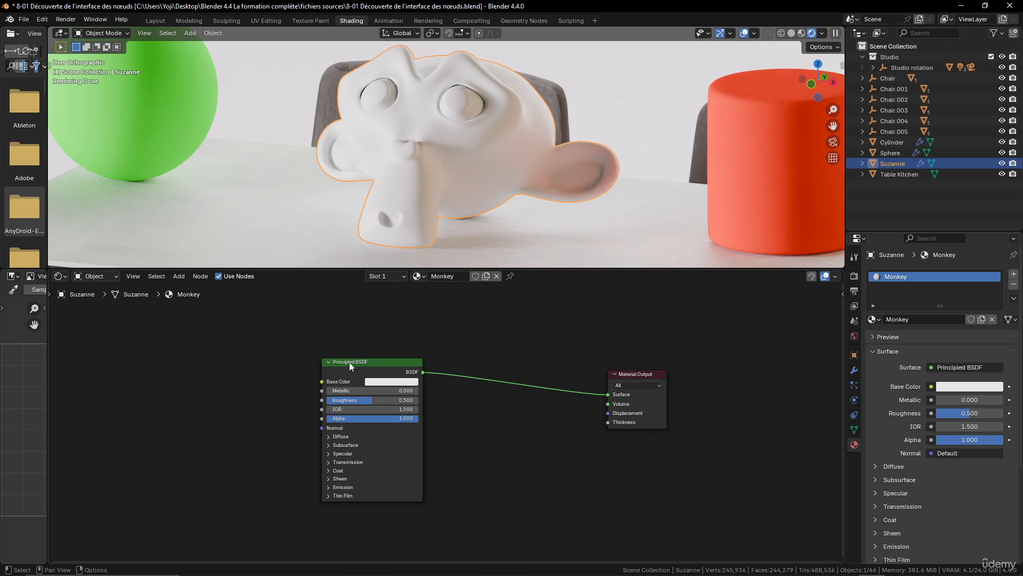
pyautogui.moveTo(369, 366); pyautogui.dragTo(474, 366)
pyautogui.moveTo(371, 352); pyautogui.dragTo(385, 353, button='middle')
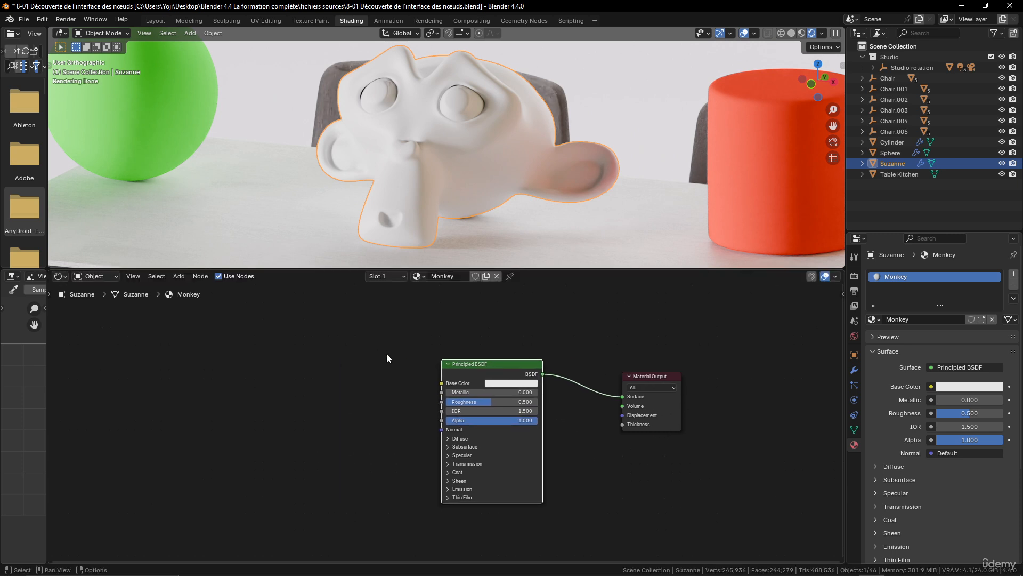
# Add a Mix Color node ahead of the Principled BSDF and connect its Result to the Base Color input
pyautogui.hotkey('shift', 'a')
pyautogui.moveTo(373, 351)
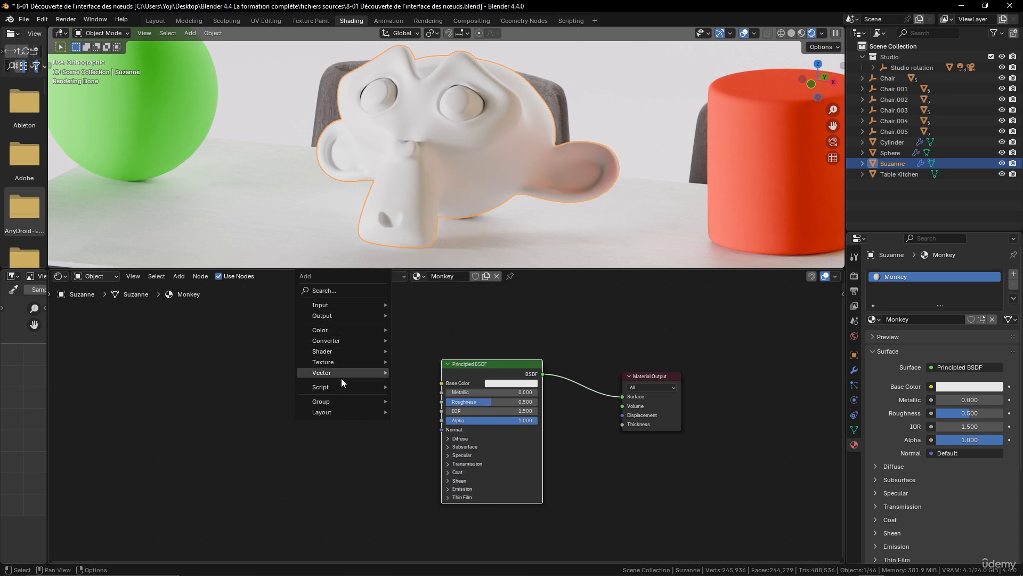
pyautogui.moveTo(344, 331)
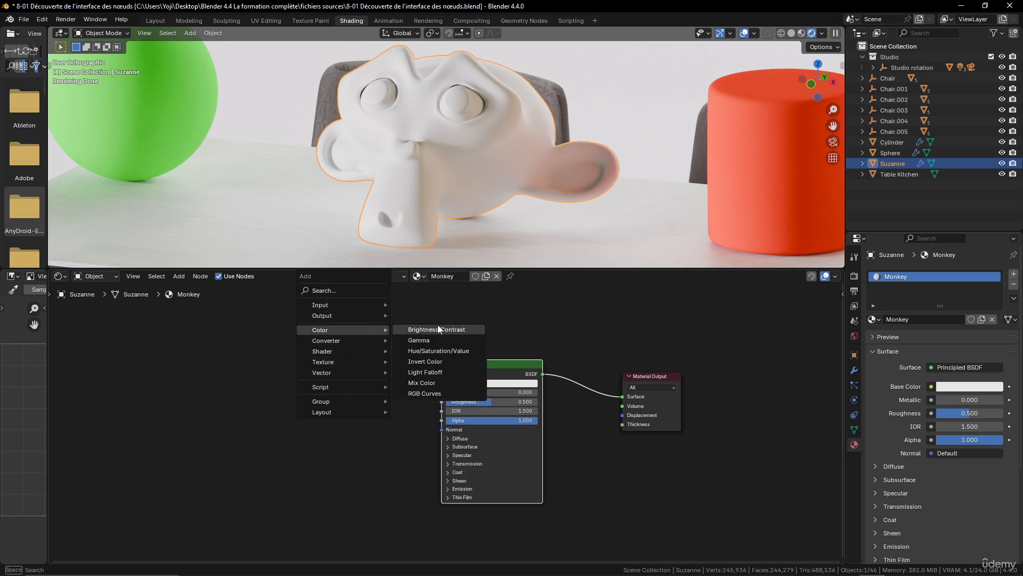
pyautogui.click(425, 382)
pyautogui.click(288, 359)
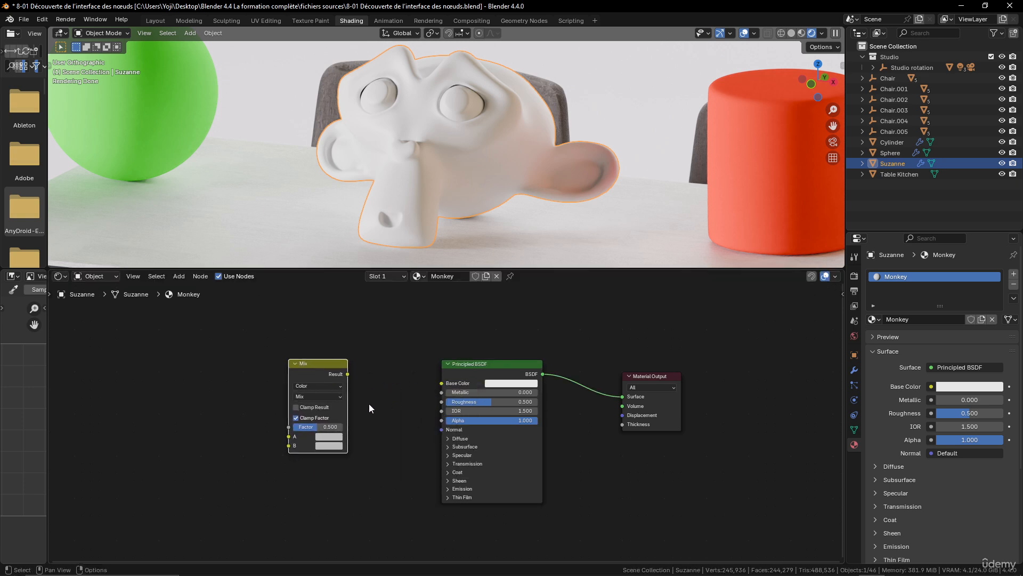
pyautogui.moveTo(369, 404); pyautogui.dragTo(403, 404, button='middle')
pyautogui.scroll(2, 409, 395)
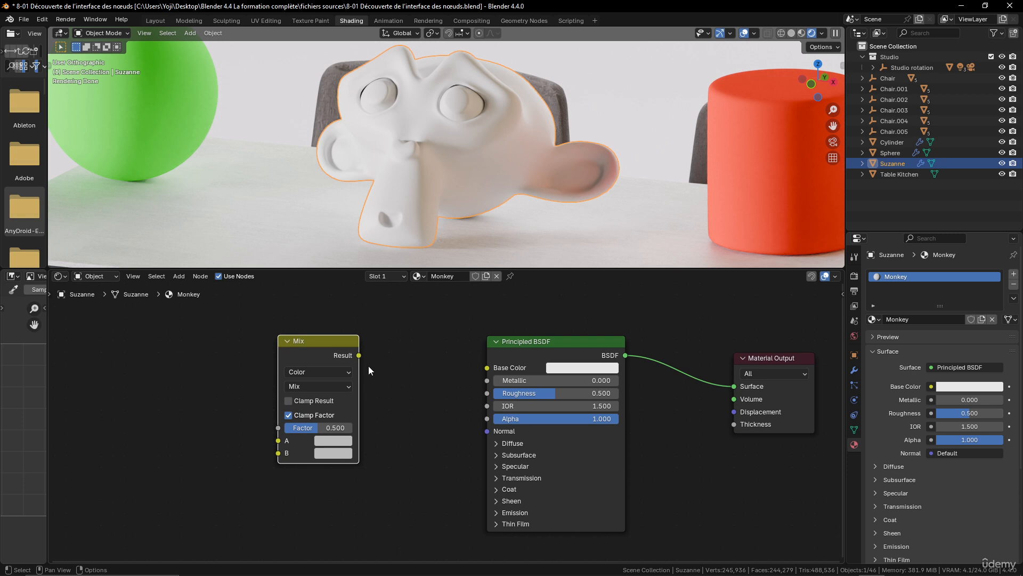
pyautogui.moveTo(360, 356); pyautogui.dragTo(496, 369)
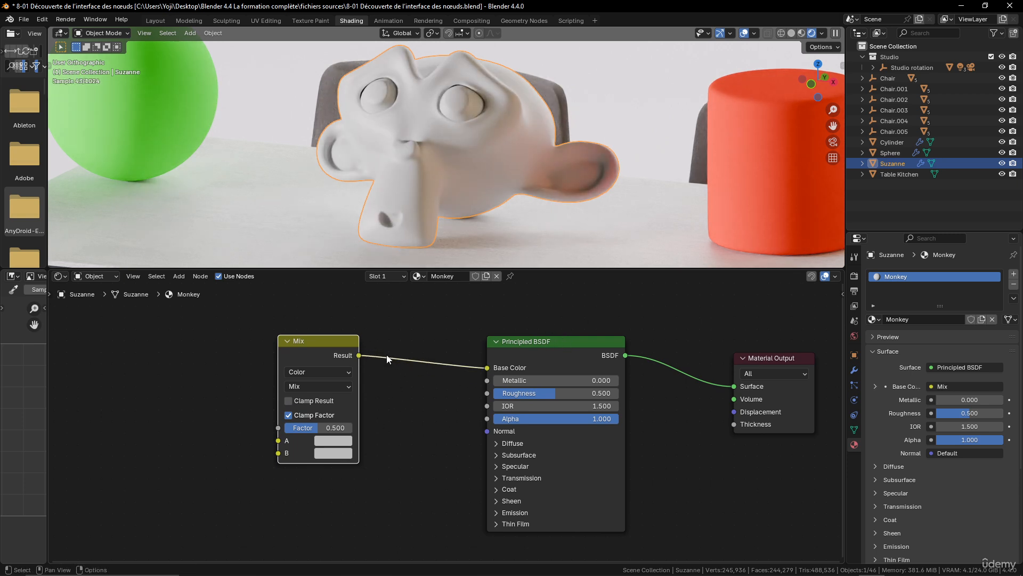
# Set the Mix node's color A to green (#04BB00FF) and its color B to a saturated blue
pyautogui.scroll(2, 396, 417)
pyautogui.click(385, 443)
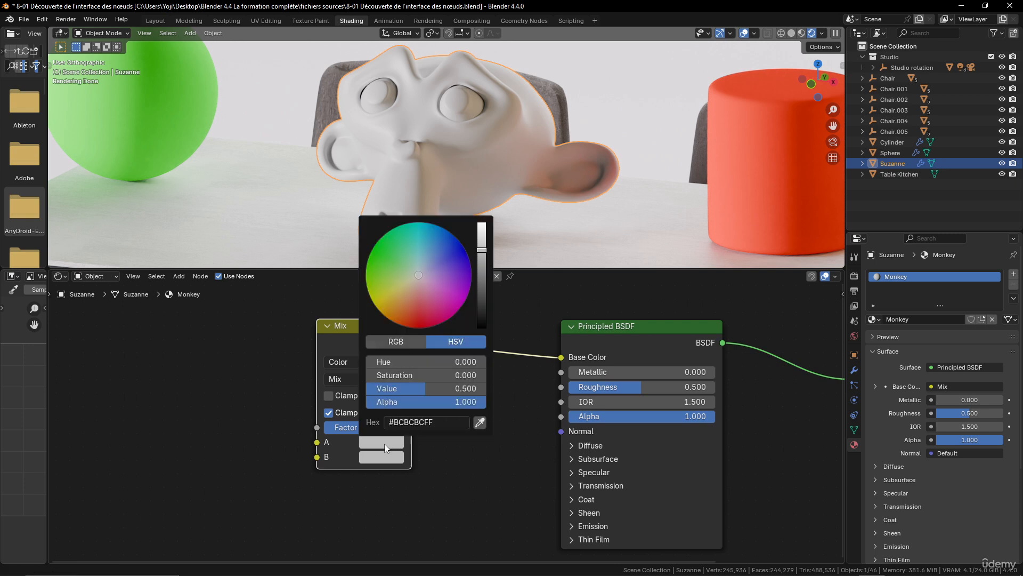
pyautogui.moveTo(416, 280); pyautogui.dragTo(372, 248)
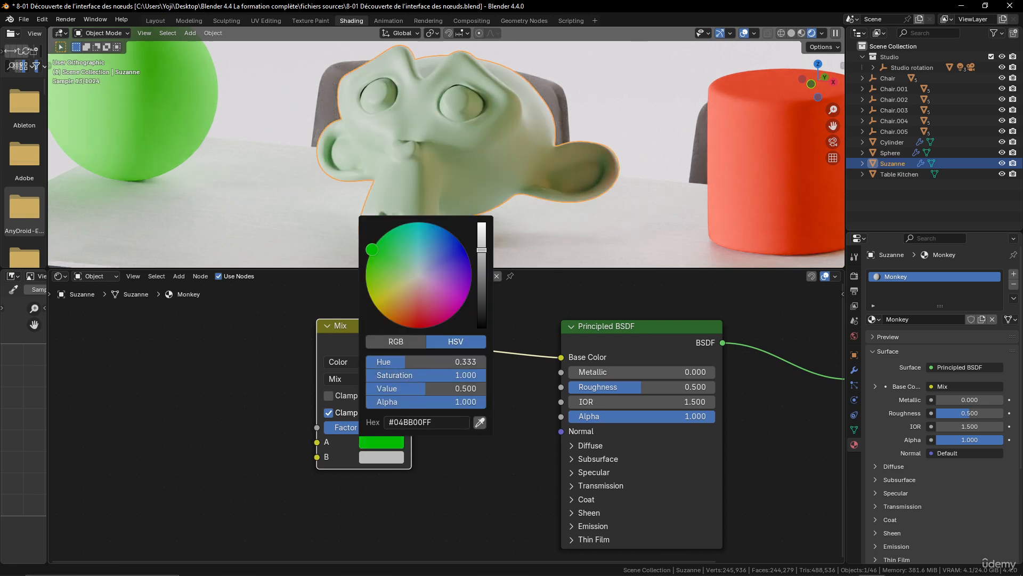
pyautogui.click(380, 457)
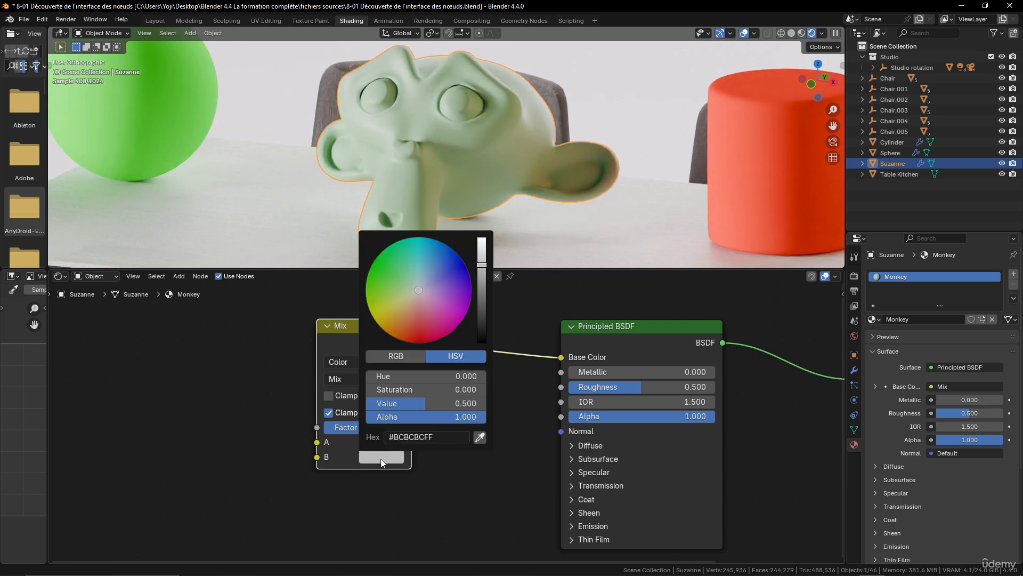
pyautogui.moveTo(418, 290); pyautogui.dragTo(465, 265)
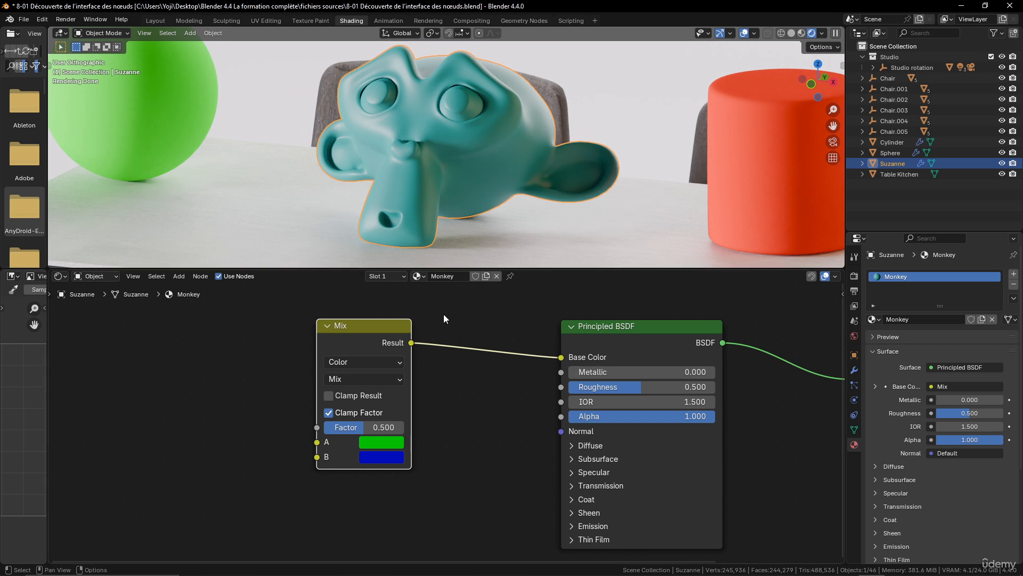
# Disconnect the Mix node from the Principled BSDF's Base Color and delete the Mix node
pyautogui.scroll(-2, 538, 355)
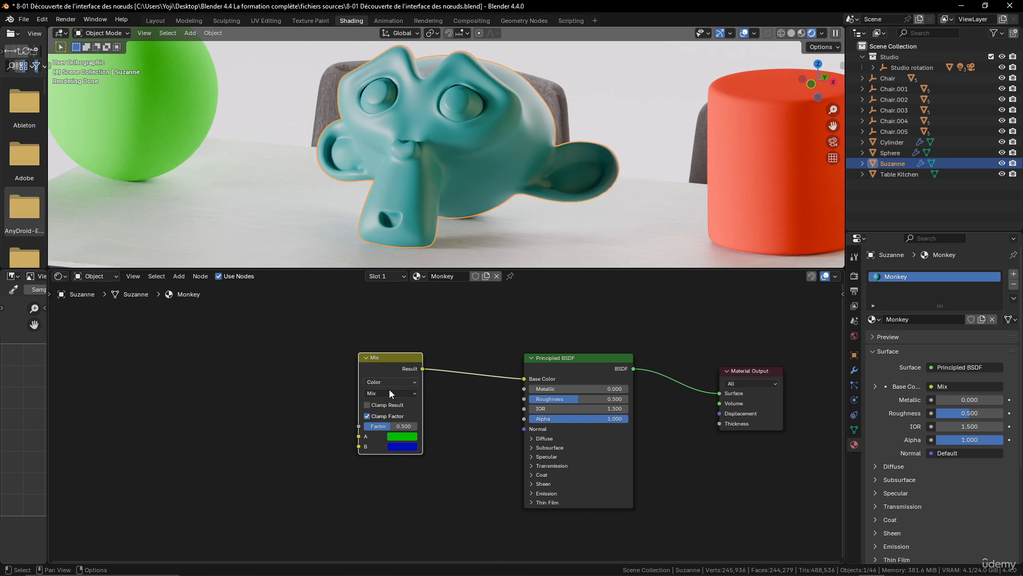
pyautogui.scroll(2, 535, 400)
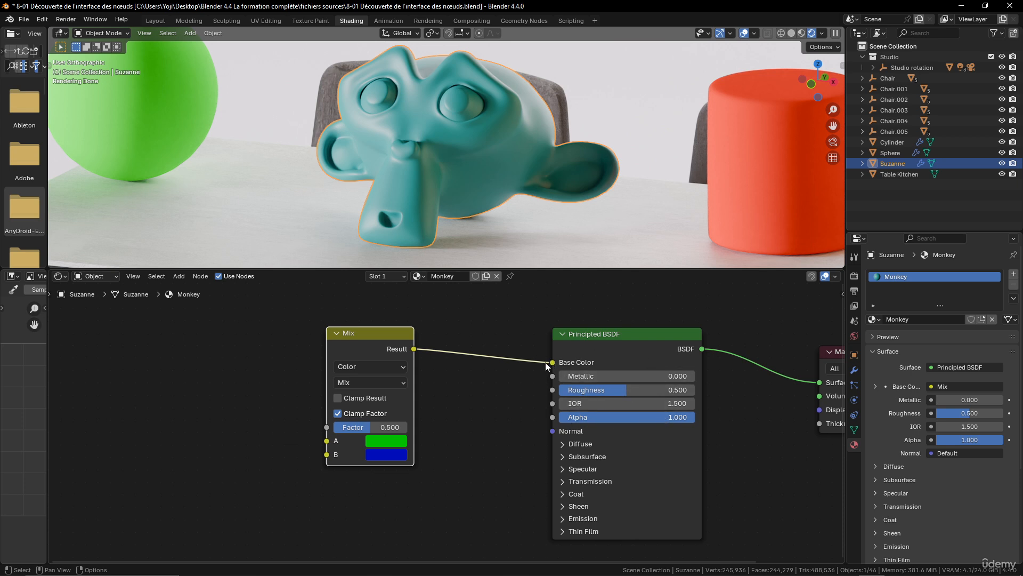
pyautogui.moveTo(547, 366); pyautogui.dragTo(507, 359)
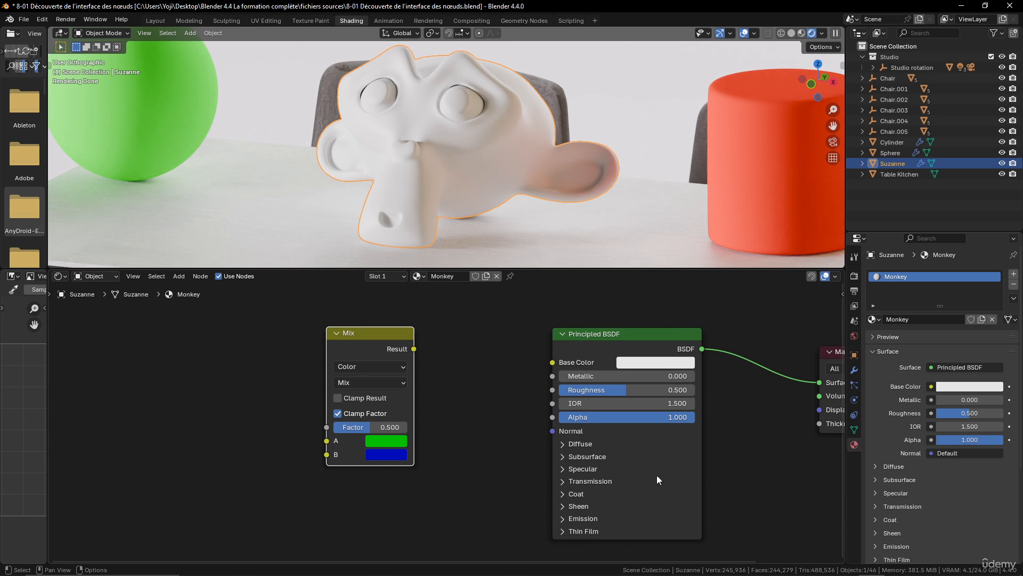
pyautogui.scroll(-2, 559, 405)
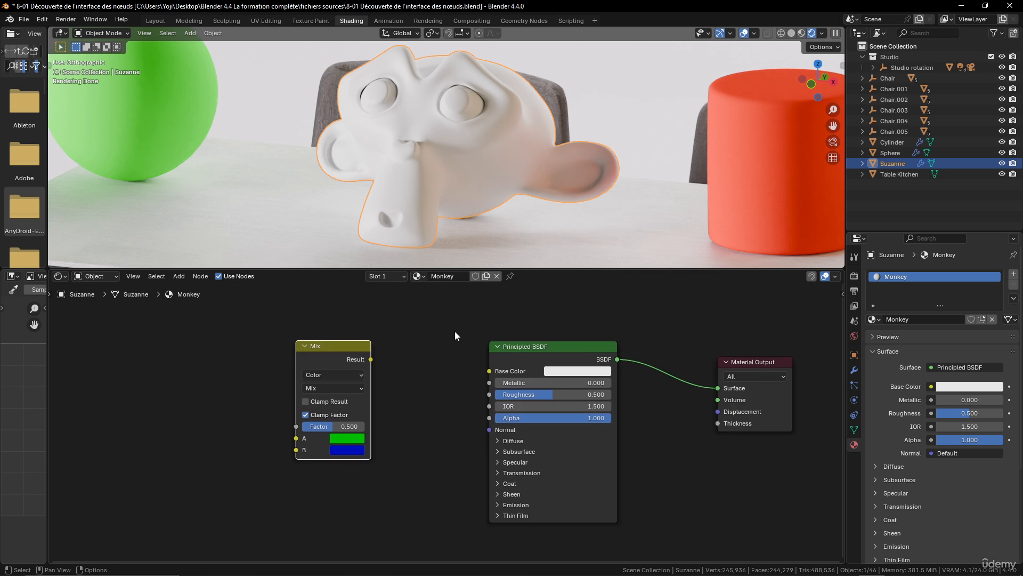
pyautogui.press('Delete')
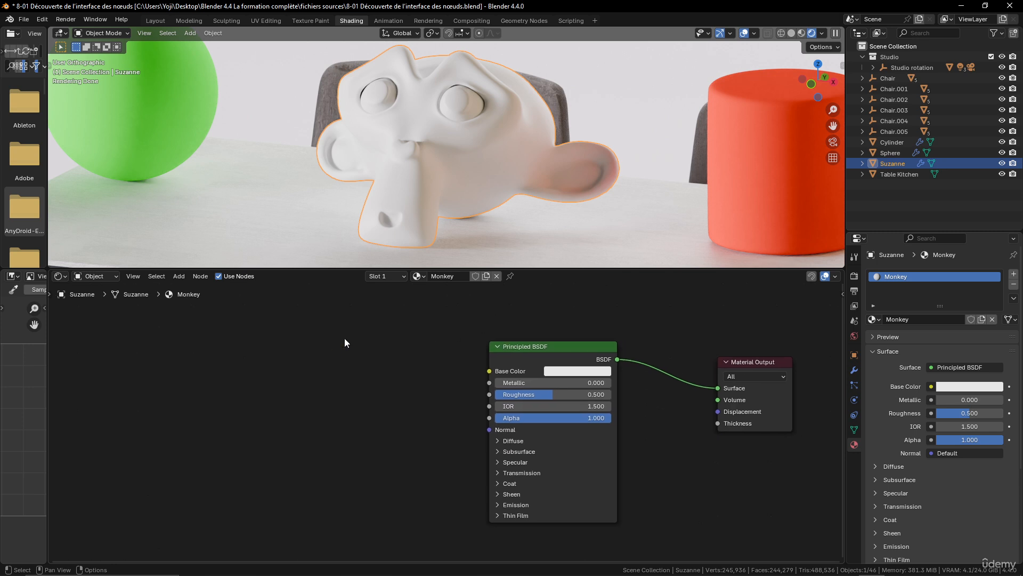
# Compare the Principled BSDF node's parameters with the material properties, collapsing and expanding the Surface section to review its settings
pyautogui.moveTo(483, 343); pyautogui.dragTo(404, 340, button='middle')
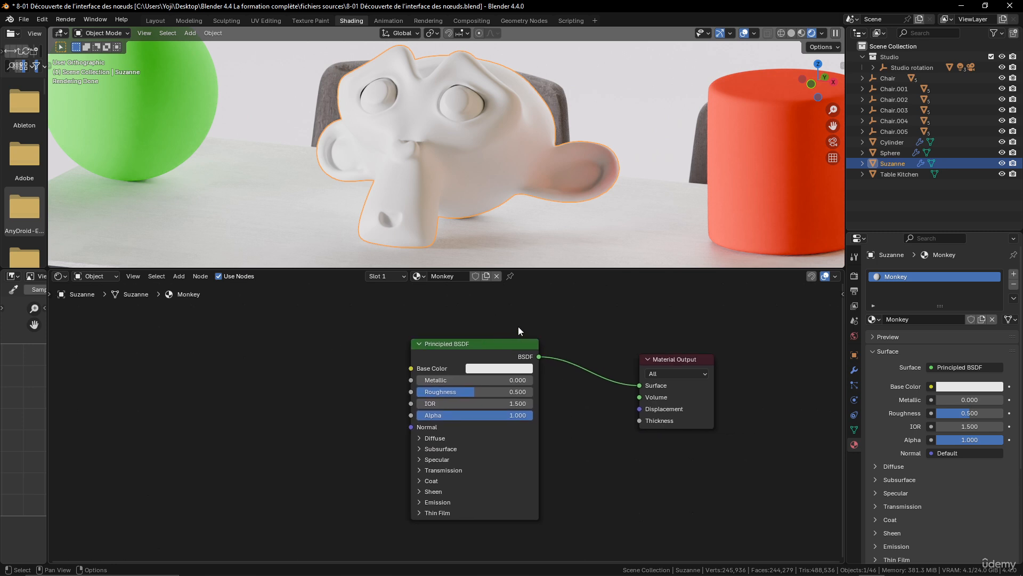
pyautogui.scroll(-2, 948, 414)
pyautogui.scroll(2, 948, 414)
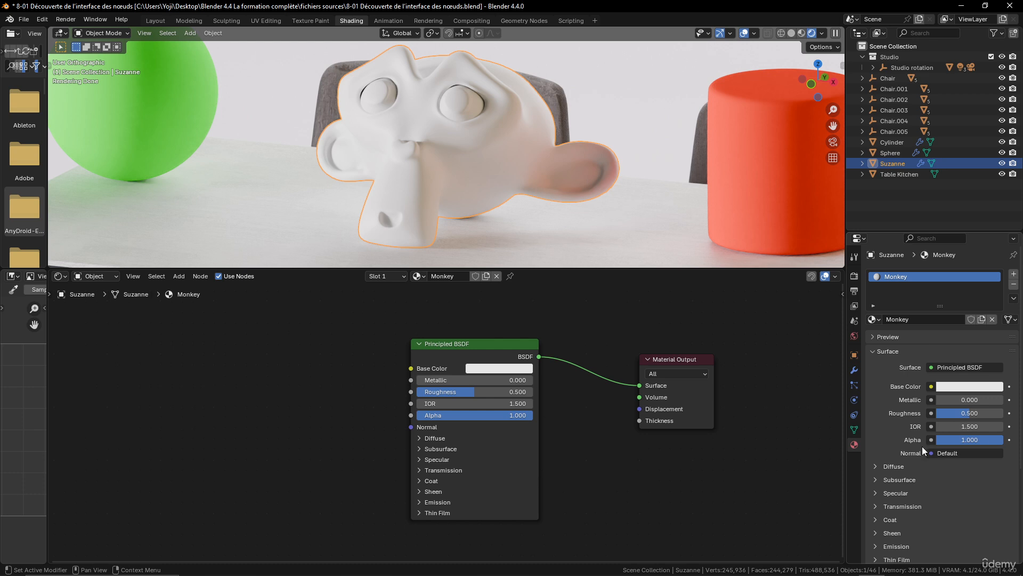
pyautogui.click(903, 354)
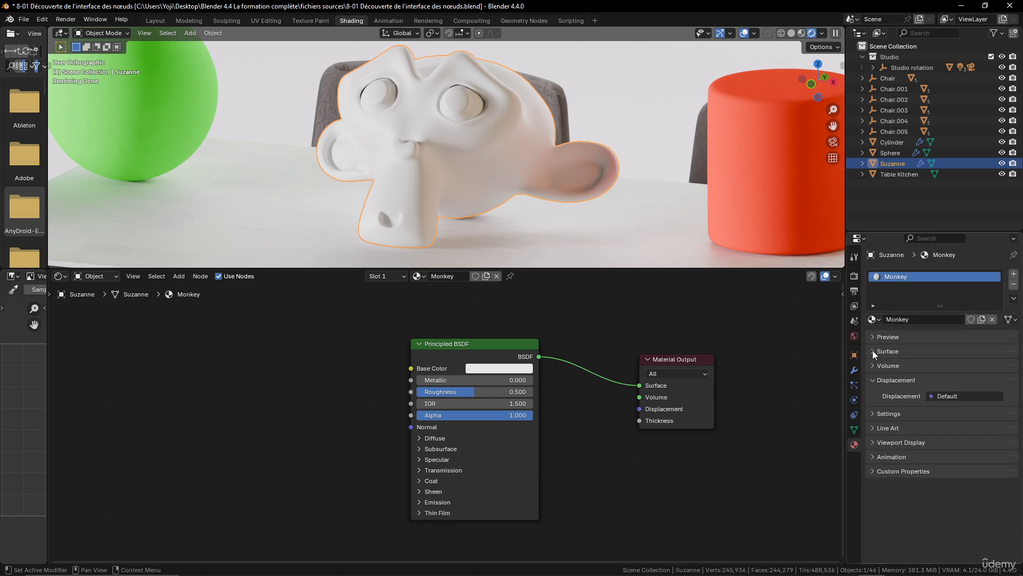
pyautogui.click(874, 352)
pyautogui.scroll(-6, 910, 356)
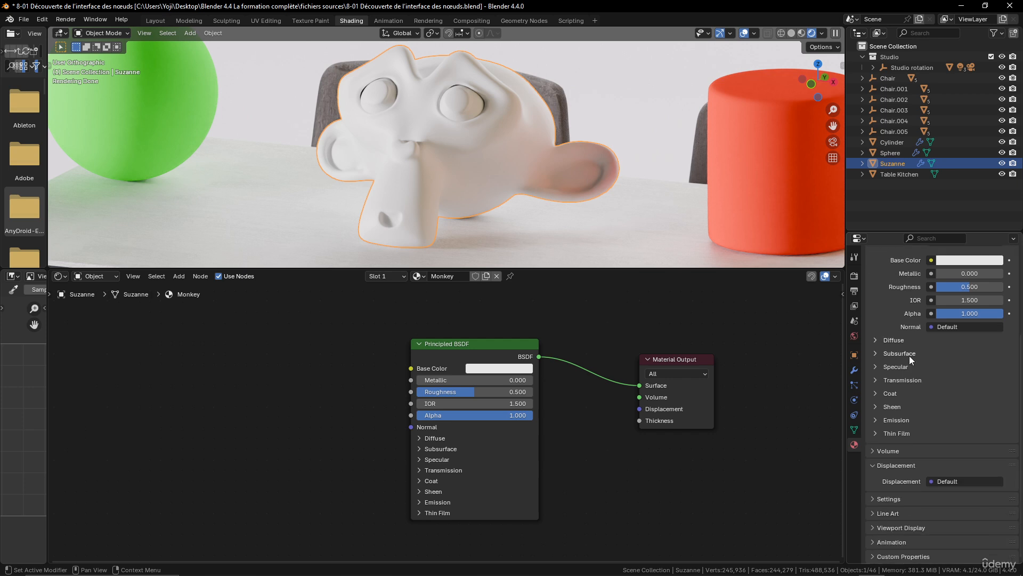
pyautogui.scroll(4, 909, 356)
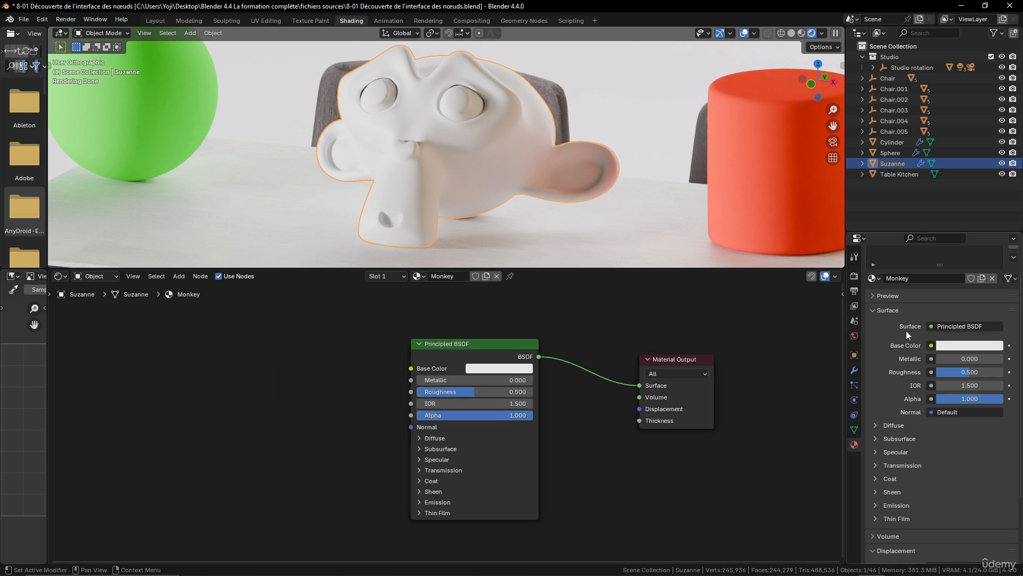
pyautogui.scroll(2, 133, 361)
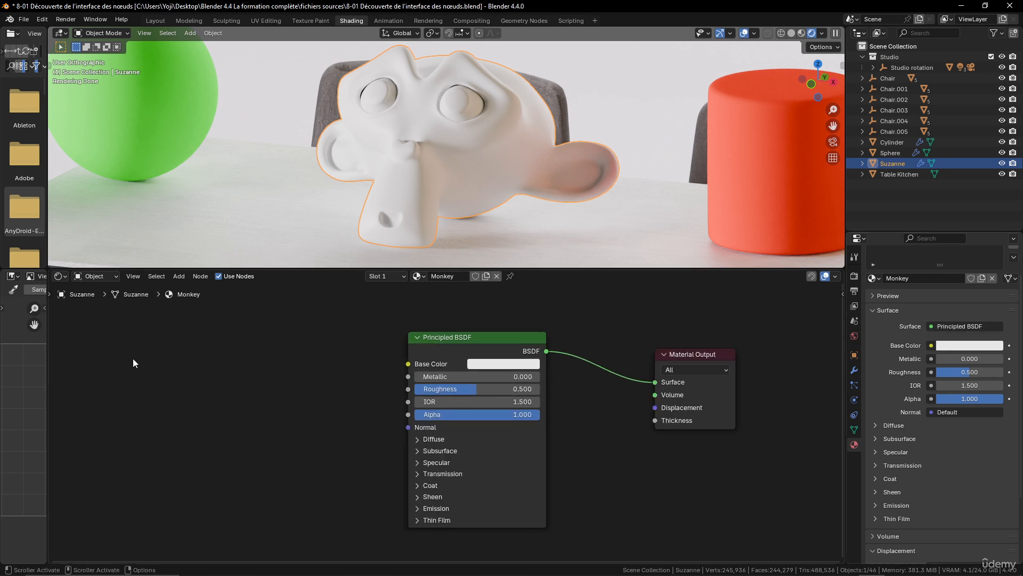
pyautogui.moveTo(190, 370); pyautogui.dragTo(276, 372, button='middle')
pyautogui.scroll(-10, 276, 373)
pyautogui.scroll(-3, 154, 363)
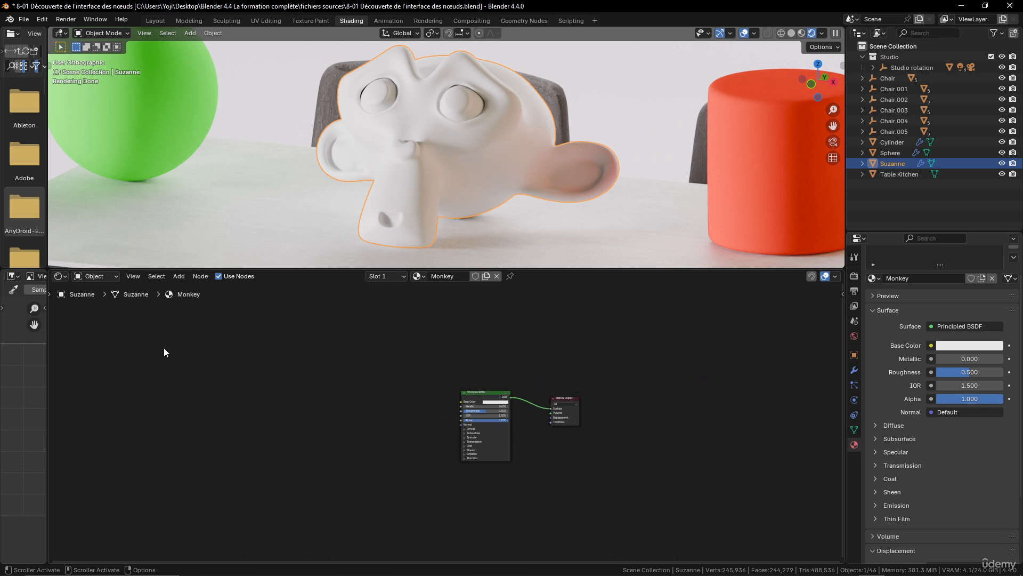
# Move the Principled BSDF node slightly higher, above the level of the Material Output node
pyautogui.scroll(4, 467, 446)
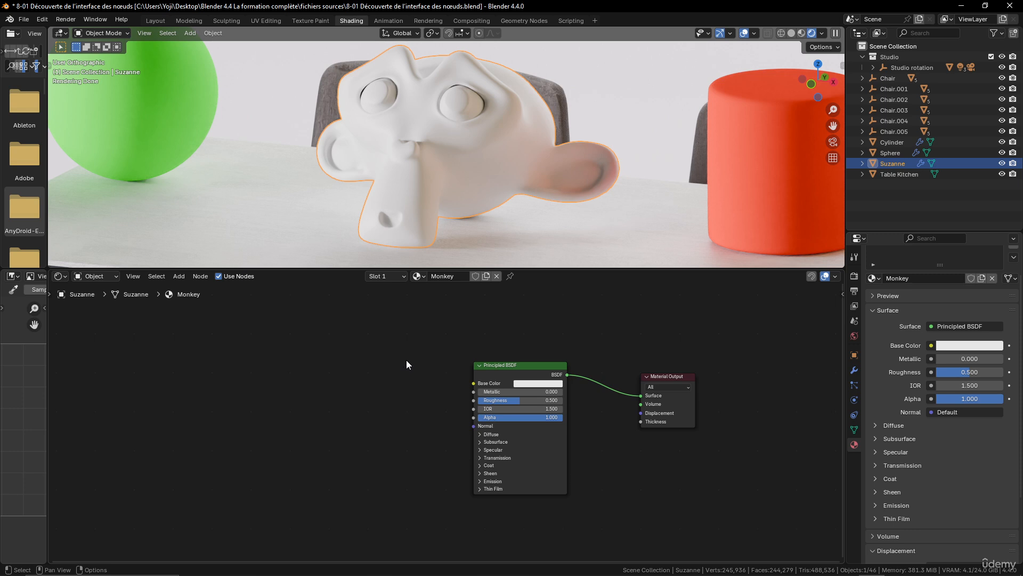
pyautogui.moveTo(520, 366); pyautogui.dragTo(537, 335)
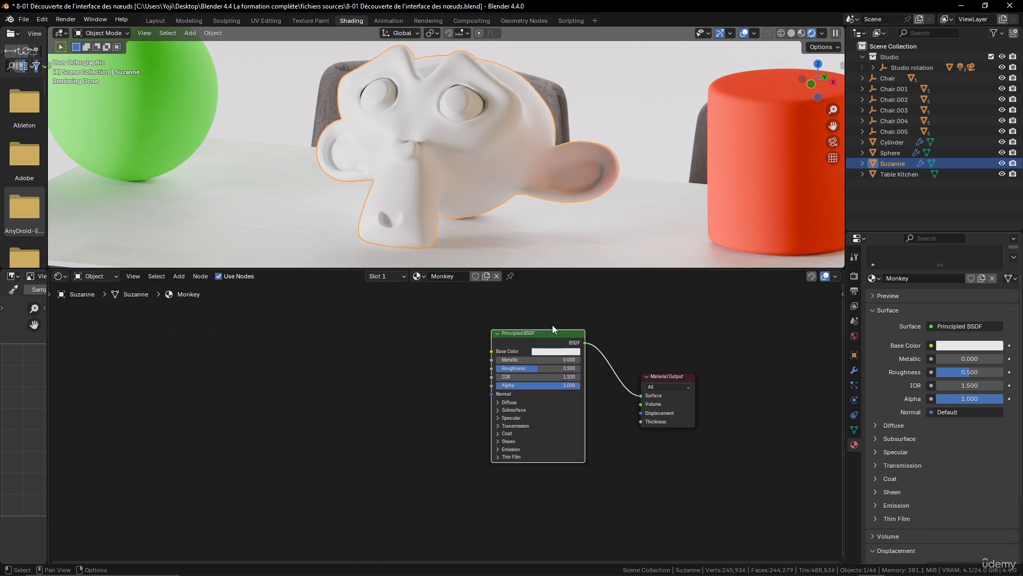
# Enable Screencast Keys in the 3D viewport's sidebar and hide the sidebar again
pyautogui.click(842, 66)
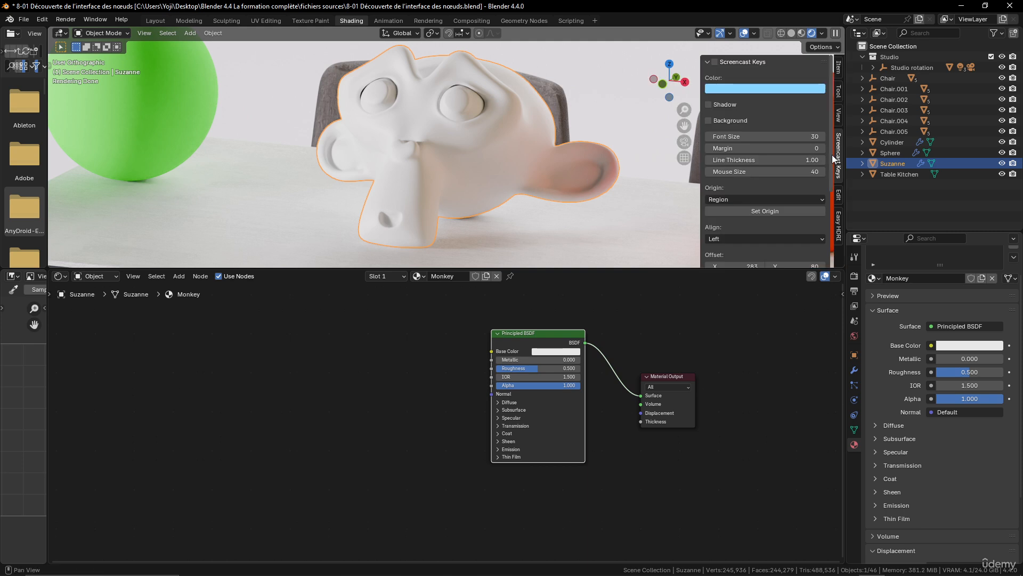
pyautogui.click(714, 62)
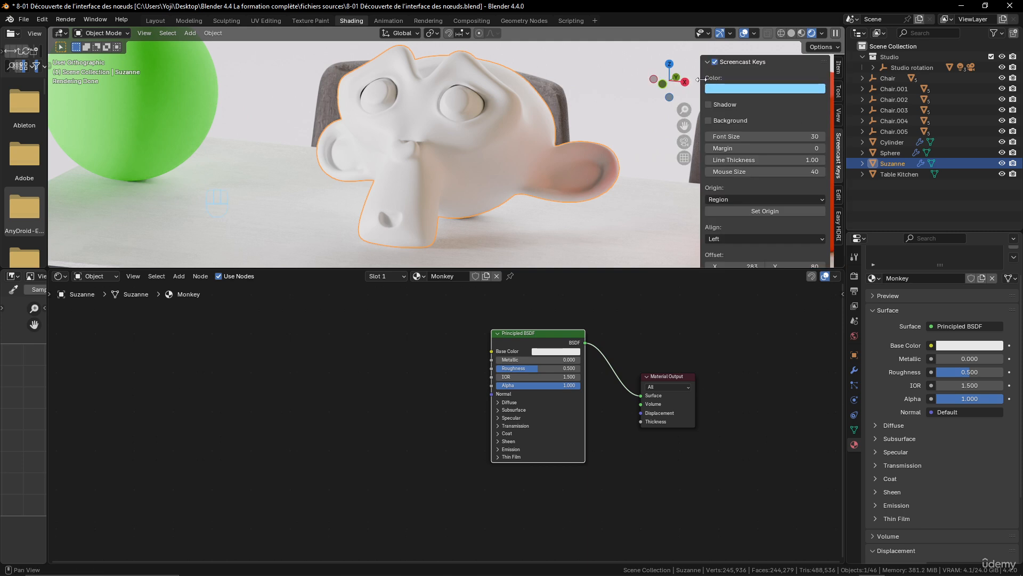
pyautogui.moveTo(700, 80); pyautogui.dragTo(853, 79)
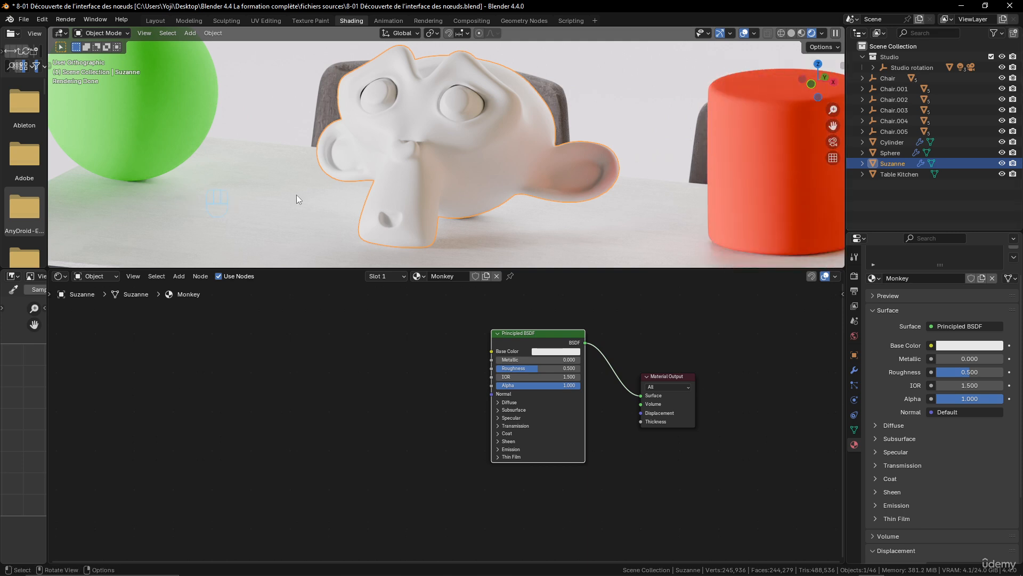
pyautogui.scroll(-6, 299, 199)
pyautogui.keyDown('shift'); pyautogui.moveTo(330, 221); pyautogui.dragTo(270, 130, button='middle'); pyautogui.keyUp('shift')
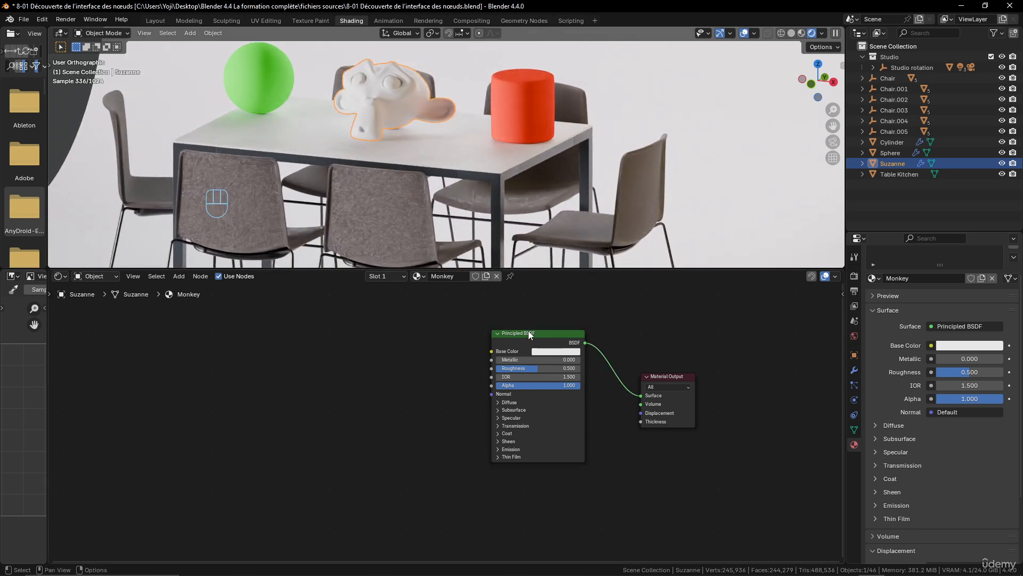
# Try moving the Principled BSDF node alone, and together with the Material Output node, cancelling each move
pyautogui.click(548, 336)
pyautogui.press('g')
pyautogui.press('g')
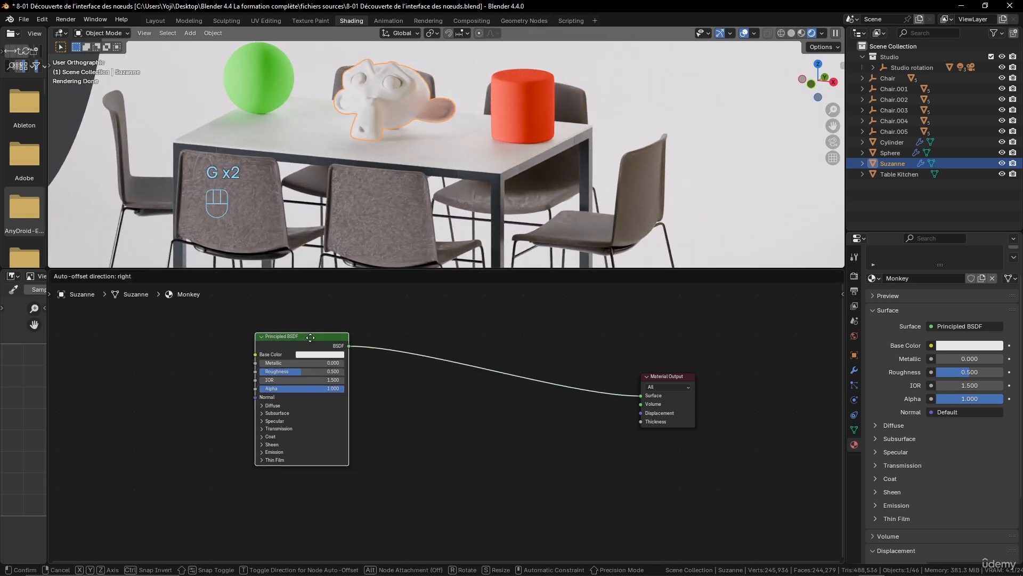
pyautogui.press('Escape')
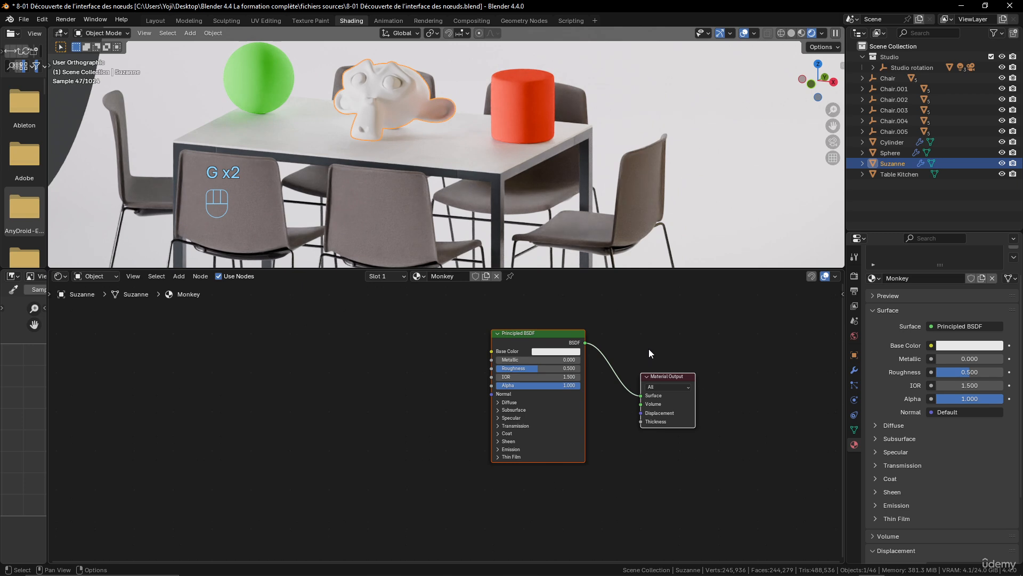
pyautogui.press('g')
pyautogui.press('Escape')
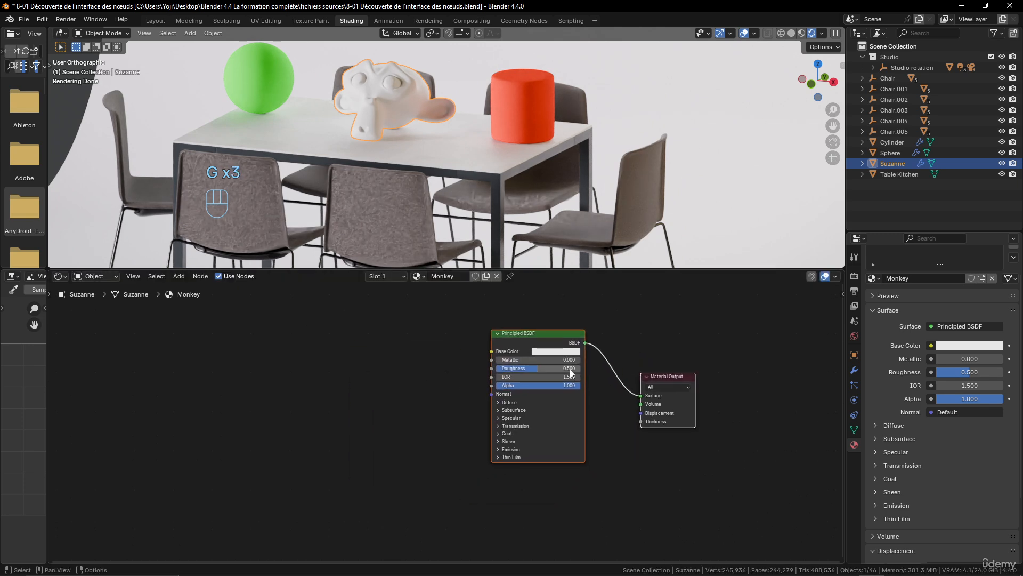
# Try scaling the spacing between the two selected nodes and moving the Principled BSDF node by itself, cancelling both
pyautogui.press('s')
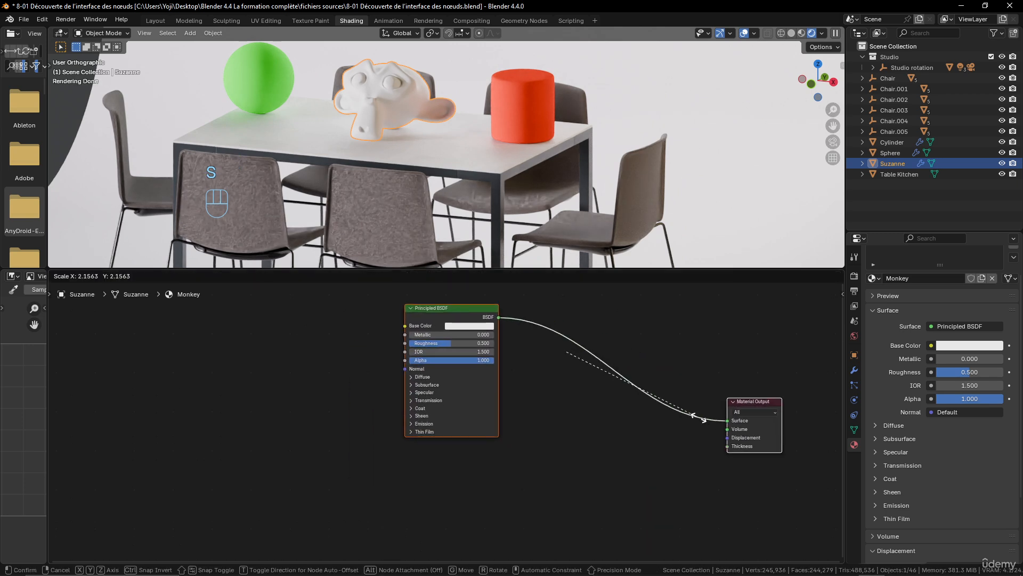
pyautogui.press('Escape')
pyautogui.click(557, 336)
pyautogui.press('g')
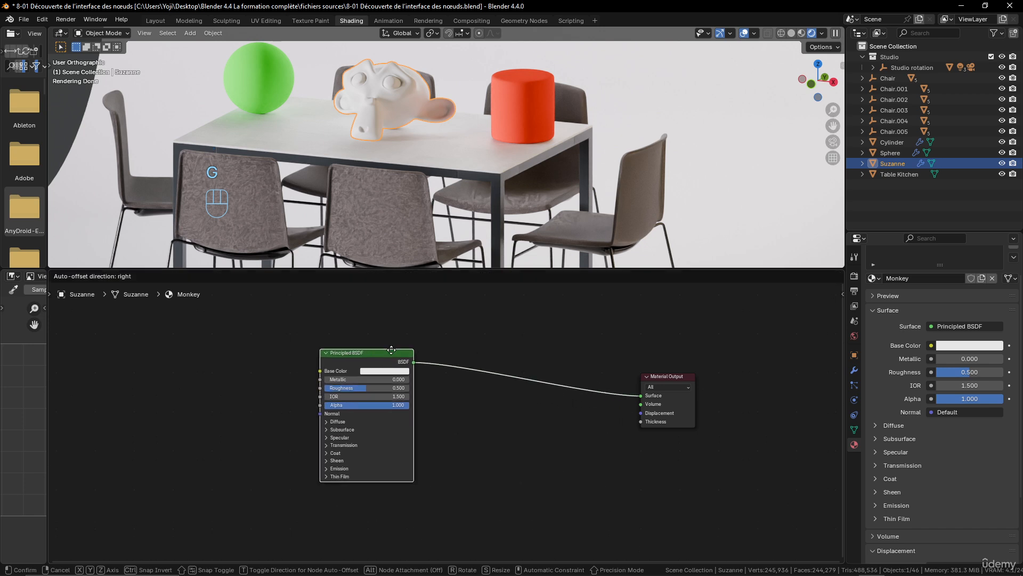
pyautogui.press('Escape')
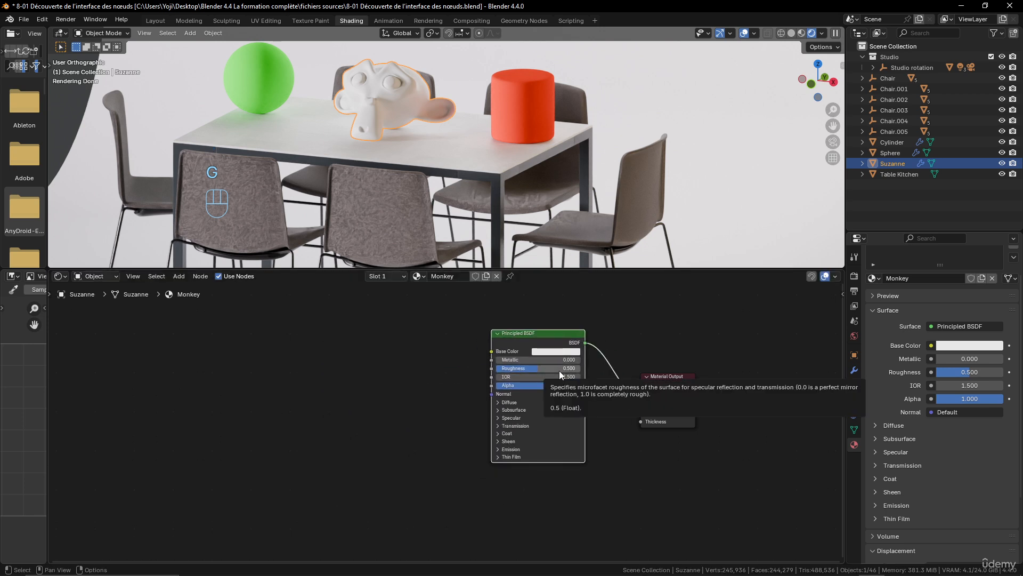
# Add a Mix Color node and place it to the left of the Principled BSDF node
pyautogui.moveTo(466, 353); pyautogui.dragTo(497, 357, button='middle')
pyautogui.hotkey('shift', 'a')
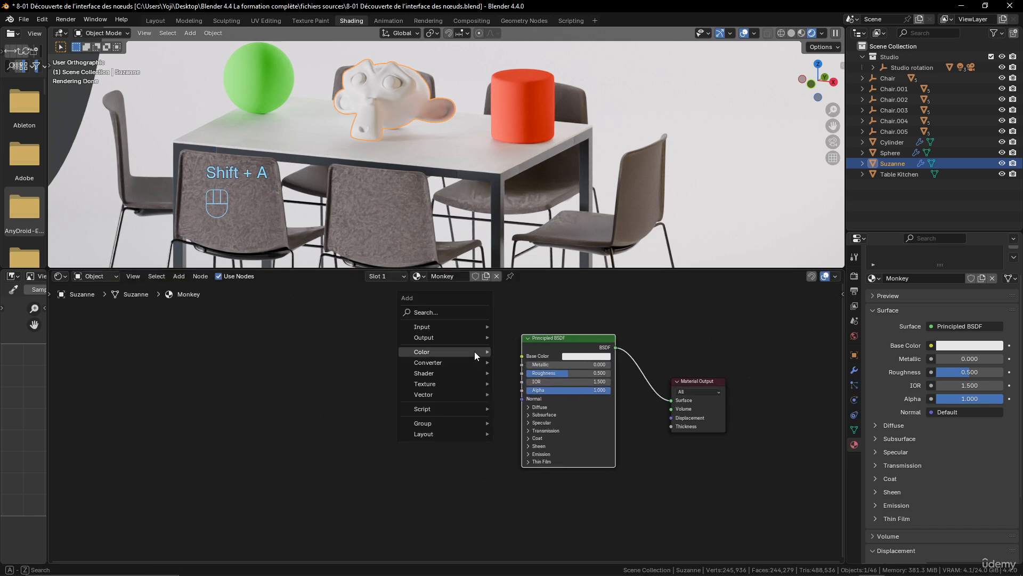
pyautogui.moveTo(449, 350)
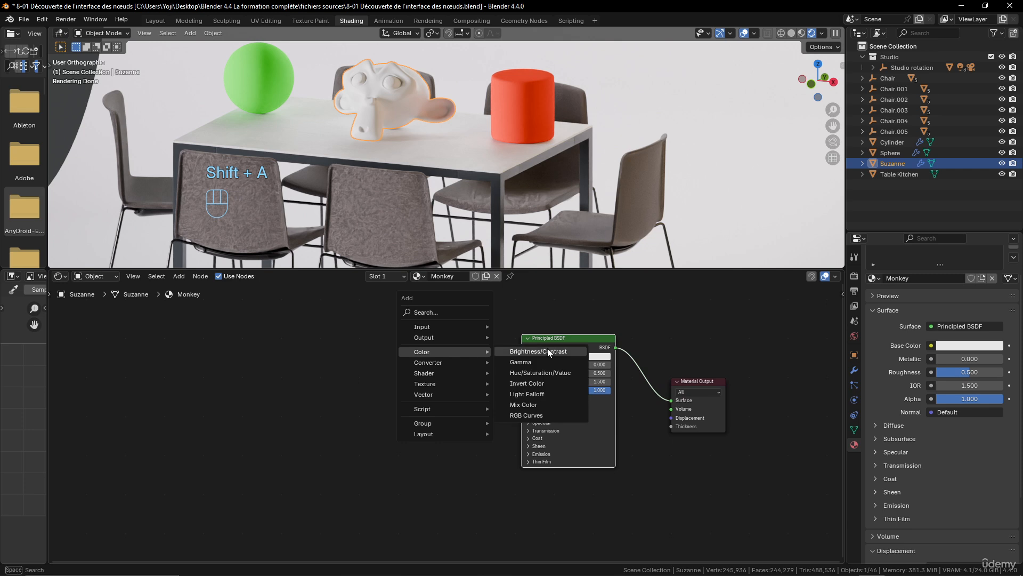
pyautogui.click(542, 404)
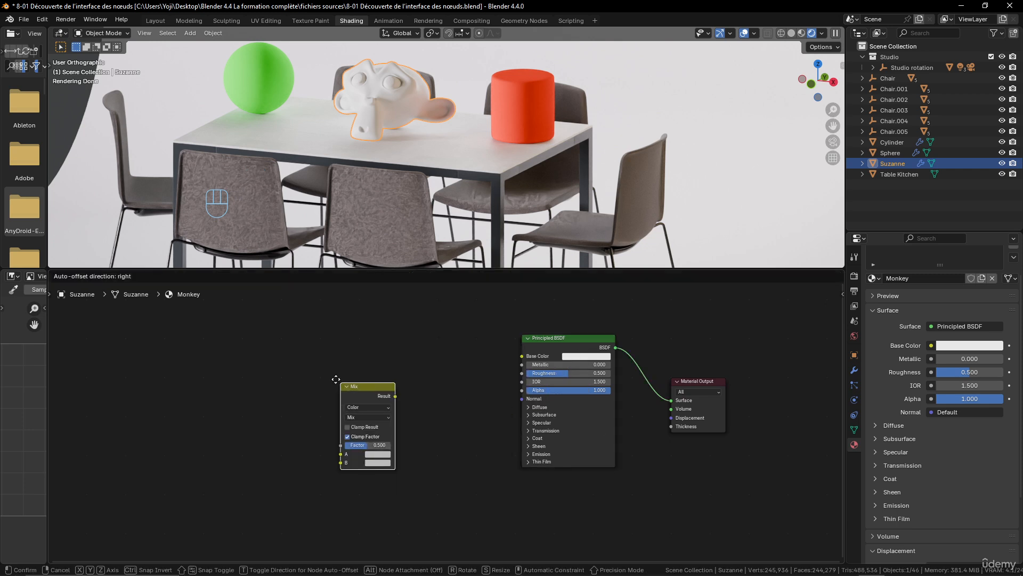
pyautogui.click(342, 354)
# Select the Mix and Principled BSDF nodes together and link Result to Base Color automatically
pyautogui.keyDown('shift'); pyautogui.click(546, 338); pyautogui.keyUp('shift')
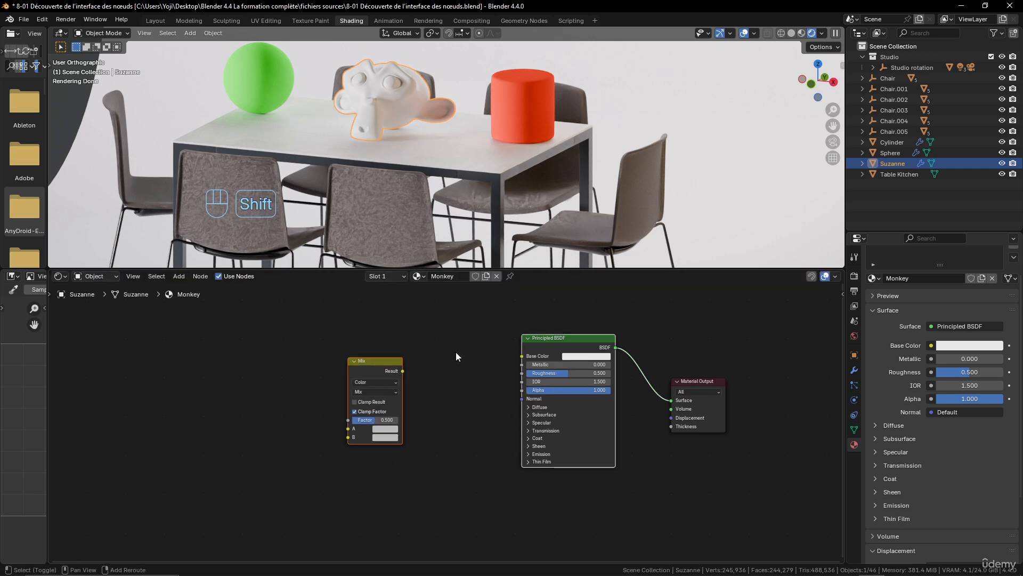
pyautogui.press('f')
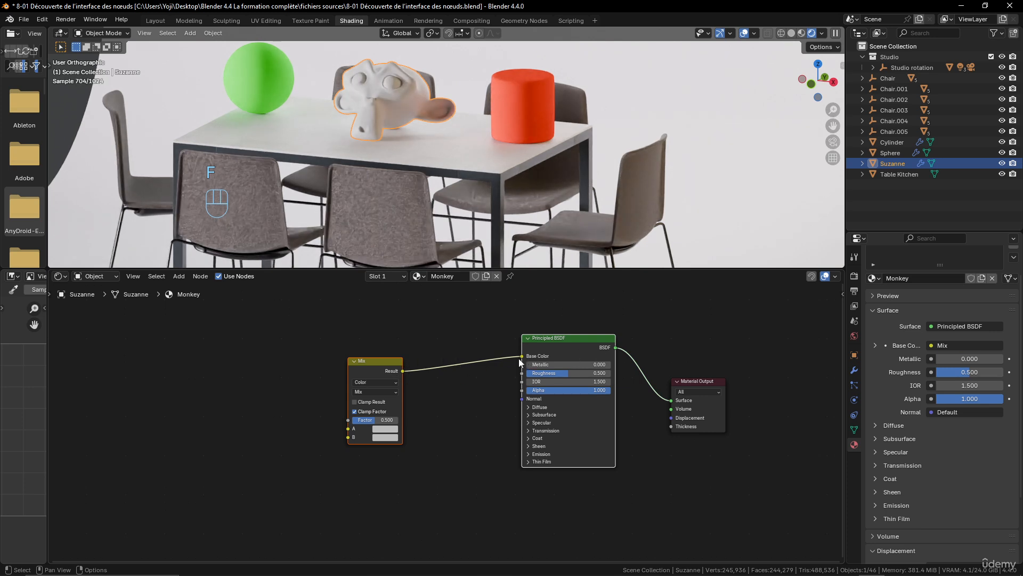
pyautogui.moveTo(521, 356)
pyautogui.mouseDown()
pyautogui.moveTo(447, 367)
pyautogui.moveTo(522, 356)
pyautogui.mouseUp()
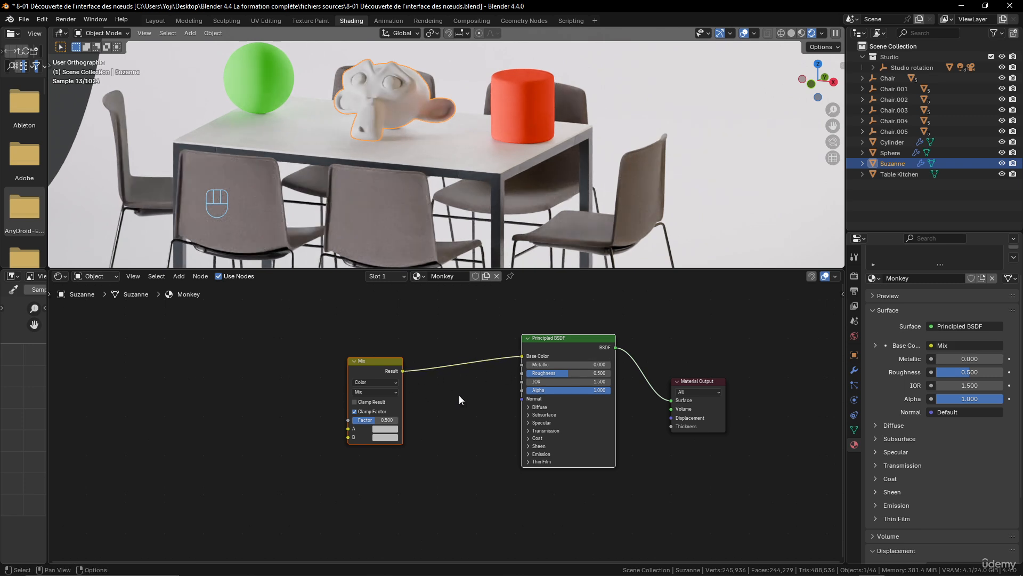
# Cut the link between the Mix and Principled BSDF nodes and reconnect Result to Base Color
pyautogui.keyDown('ctrl'); pyautogui.moveTo(454, 333); pyautogui.dragTo(456, 391, button='right'); pyautogui.keyUp('ctrl')
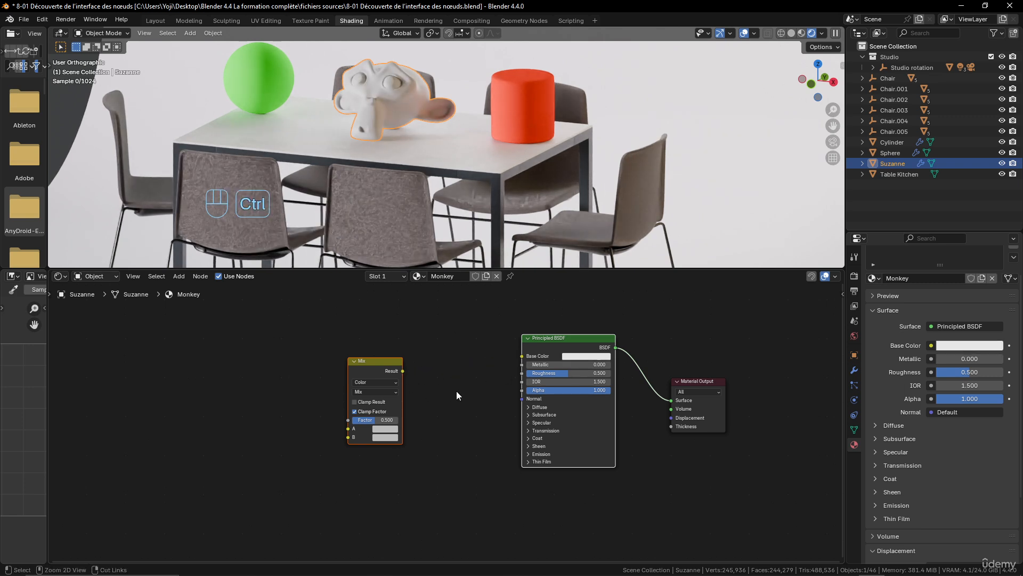
pyautogui.moveTo(403, 371); pyautogui.dragTo(518, 357)
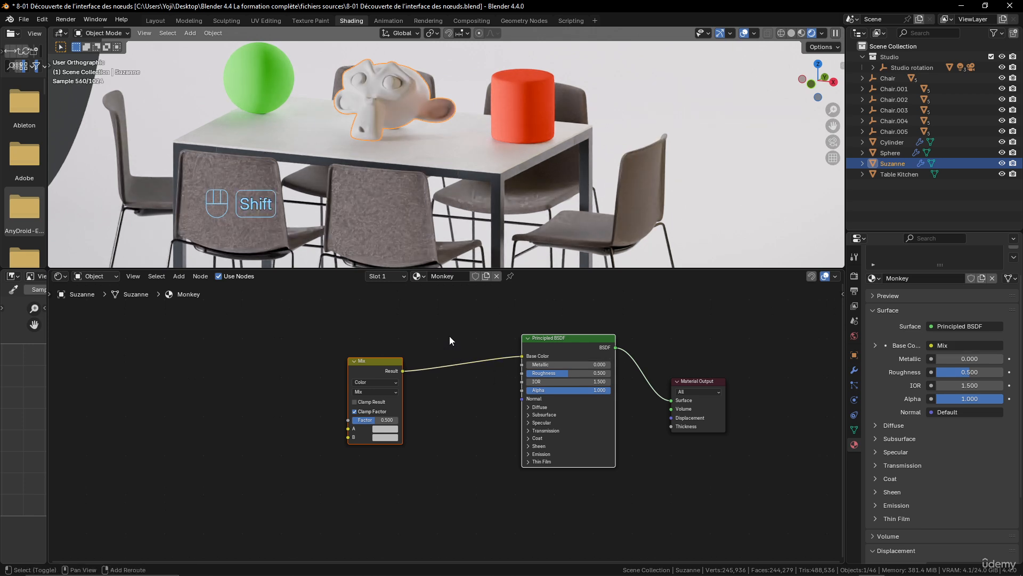
# Insert a reroute point on the Mix-to-Base Color link and try pulling a new link out of it
pyautogui.keyDown('shift'); pyautogui.moveTo(450, 336); pyautogui.dragTo(468, 417, button='right'); pyautogui.keyUp('shift')
pyautogui.scroll(2, 468, 413)
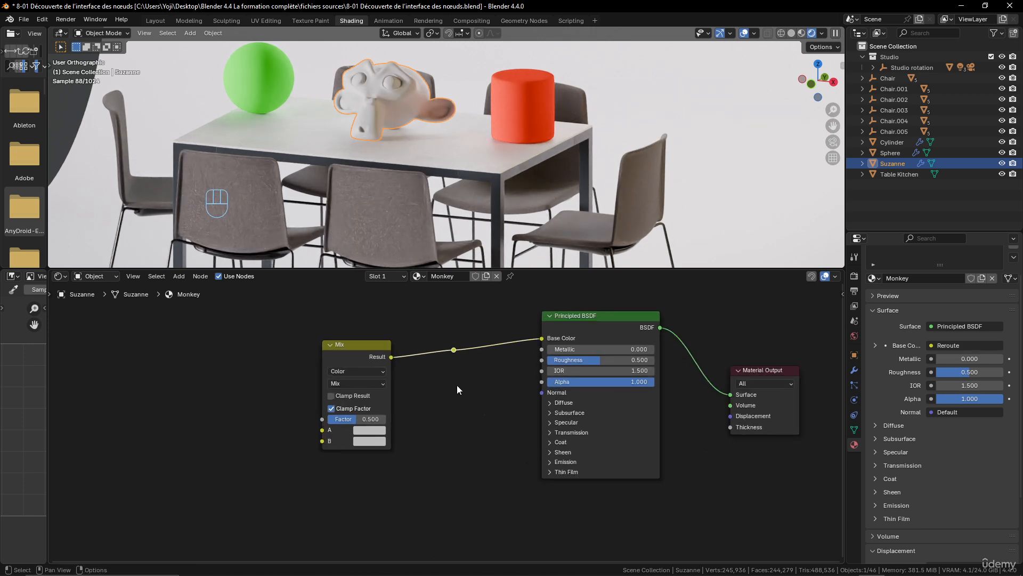
pyautogui.moveTo(454, 350); pyautogui.dragTo(456, 410)
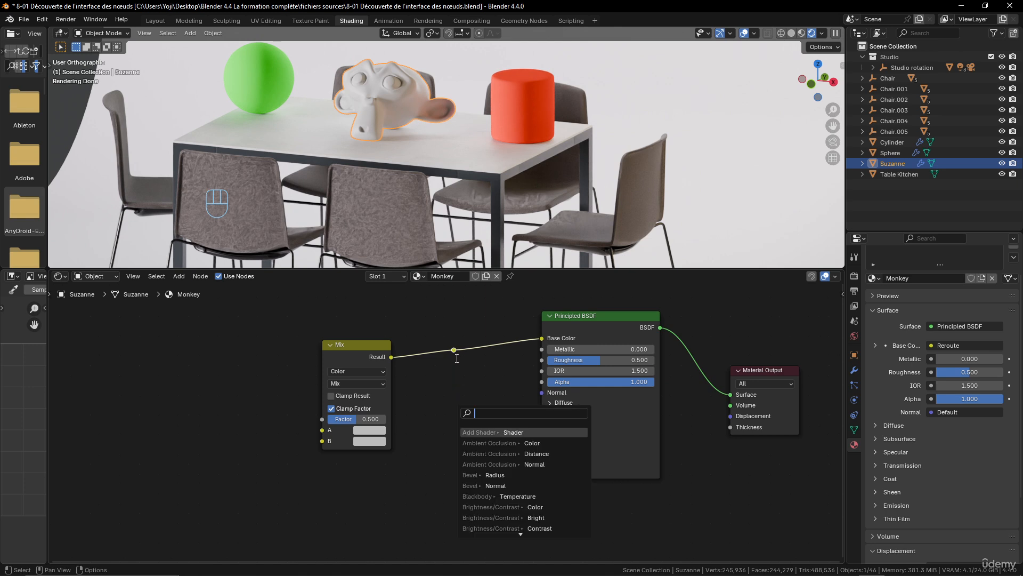
pyautogui.moveTo(454, 350); pyautogui.dragTo(445, 327)
pyautogui.press('Escape')
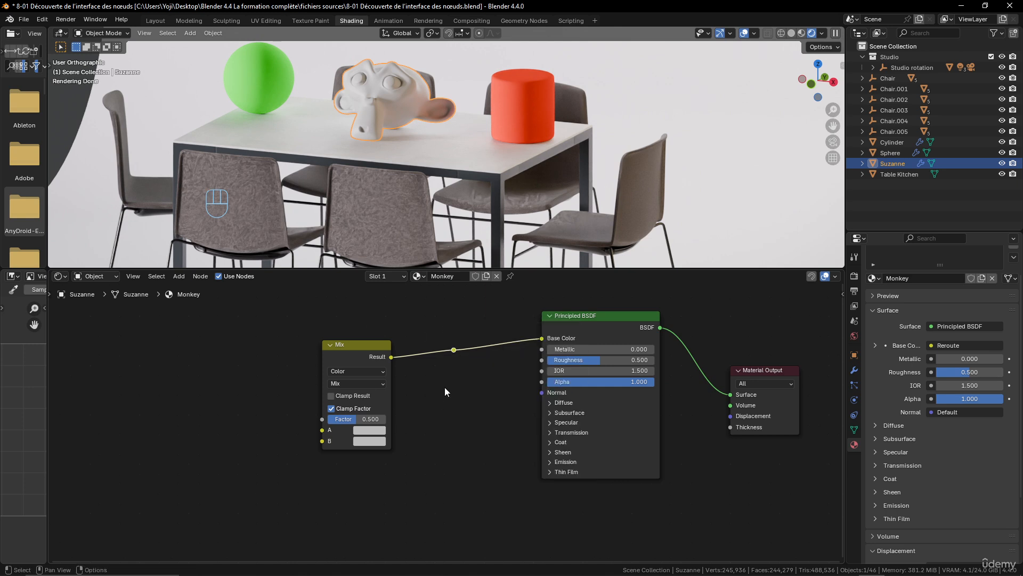
# Reposition the reroute point between the Mix and Principled BSDF nodes
pyautogui.scroll(-1, 445, 387)
pyautogui.press('g')
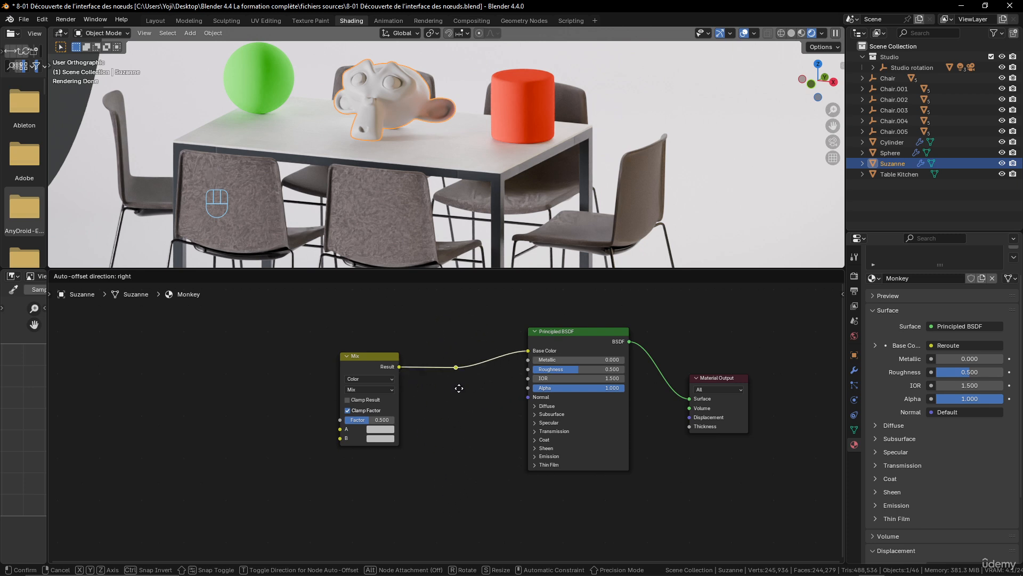
pyautogui.click(459, 362)
pyautogui.scroll(-1, 482, 357)
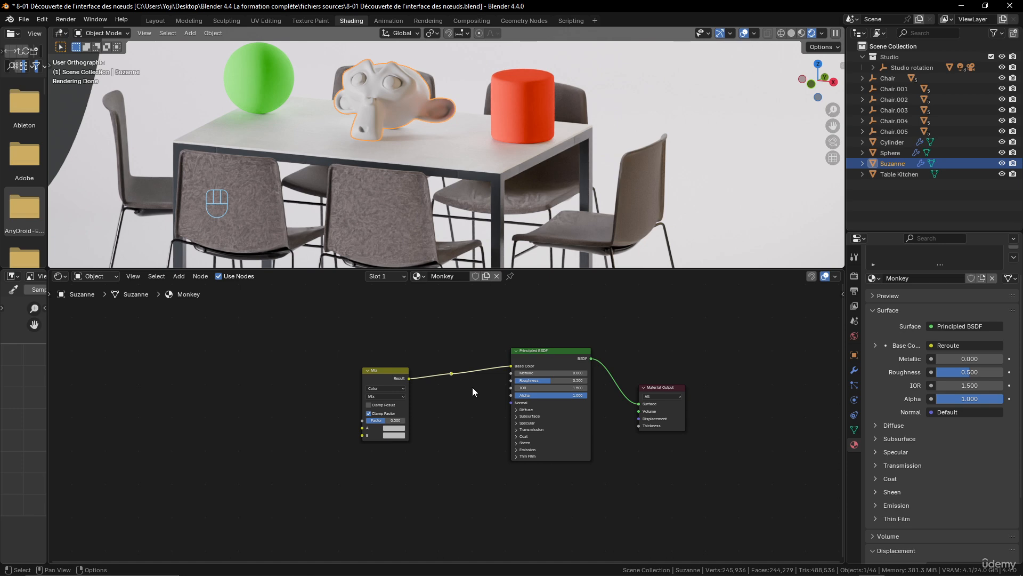
# Delete the reroute point and connect the Mix node's Result directly to the Principled BSDF's Base Color
pyautogui.press('x')
pyautogui.moveTo(409, 378); pyautogui.dragTo(511, 366)
pyautogui.scroll(-1, 442, 375)
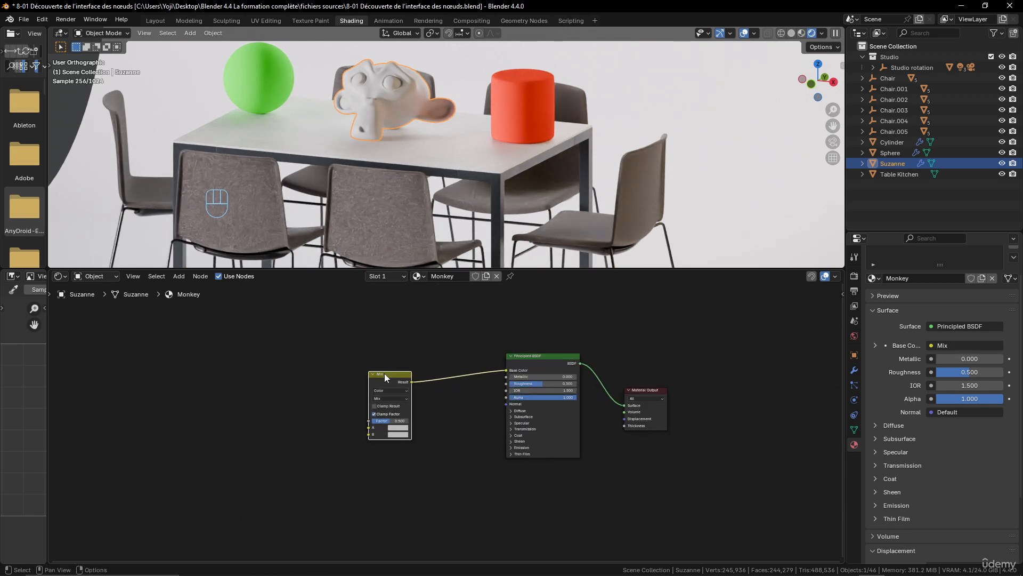
# Delete the Mix node from the Monkey material, keeping only the Principled BSDF and Material Output nodes
pyautogui.press('Delete')
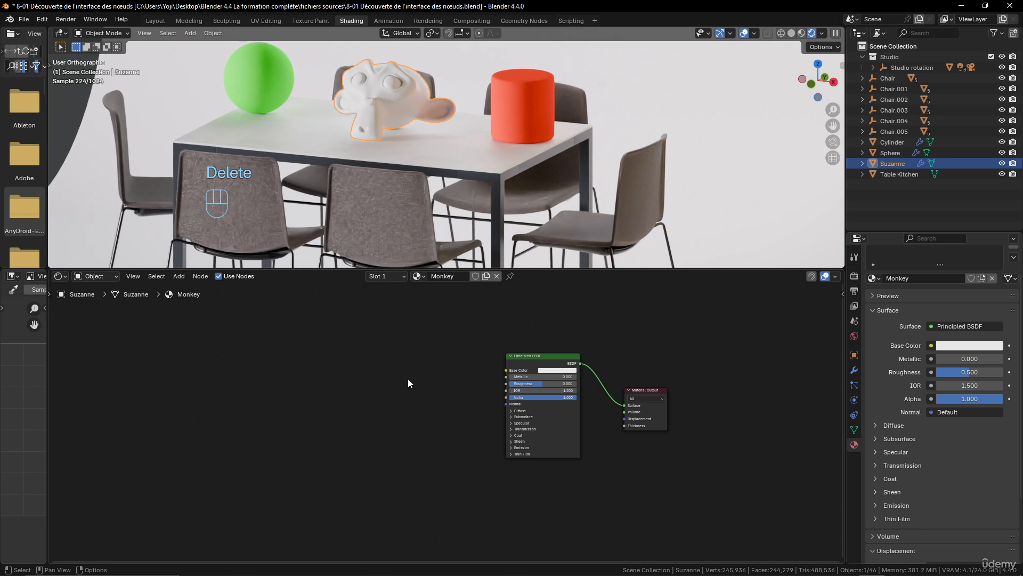
pyautogui.moveTo(408, 379)
pyautogui.mouseDown(button='middle')
pyautogui.moveTo(415, 392)
pyautogui.moveTo(406, 388)
pyautogui.mouseUp(button='middle')
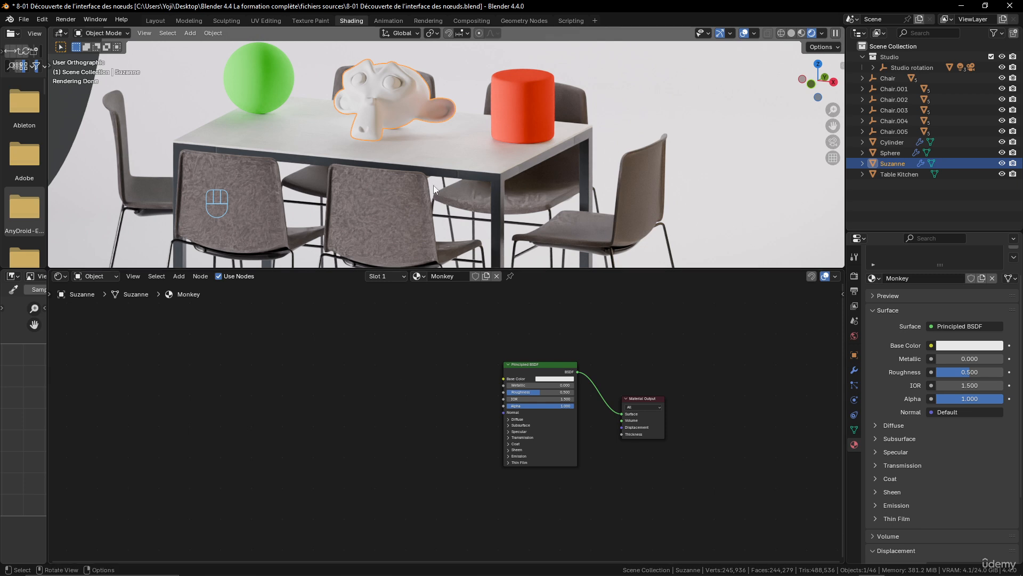
pyautogui.moveTo(408, 142); pyautogui.dragTo(427, 158, button='middle')
pyautogui.scroll(4, 427, 158)
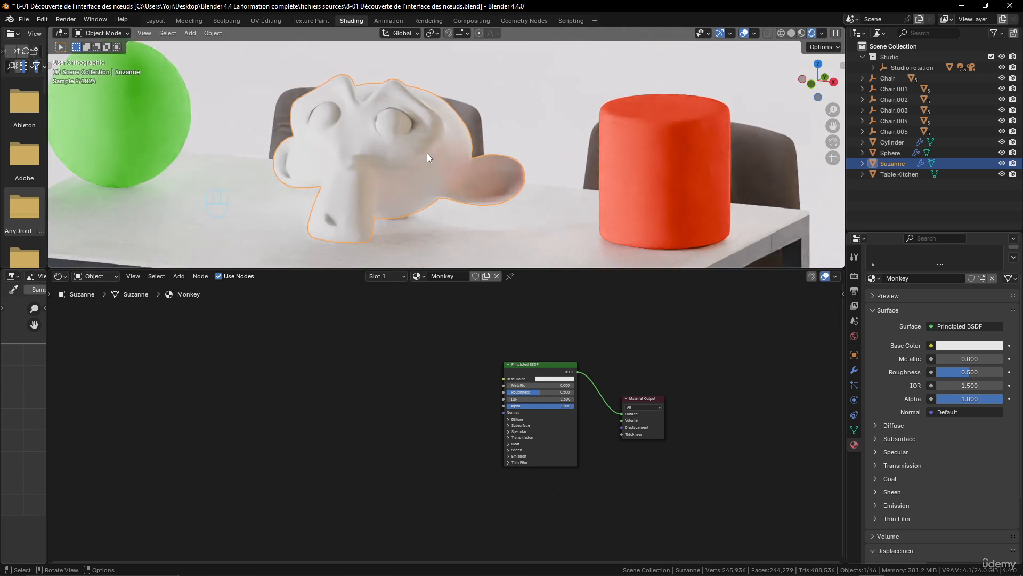
# Enable the Node Wrangler add-on in the Preferences, filtering the add-ons by "node" and glancing at the available extensions, and close the Preferences
pyautogui.click(42, 19)
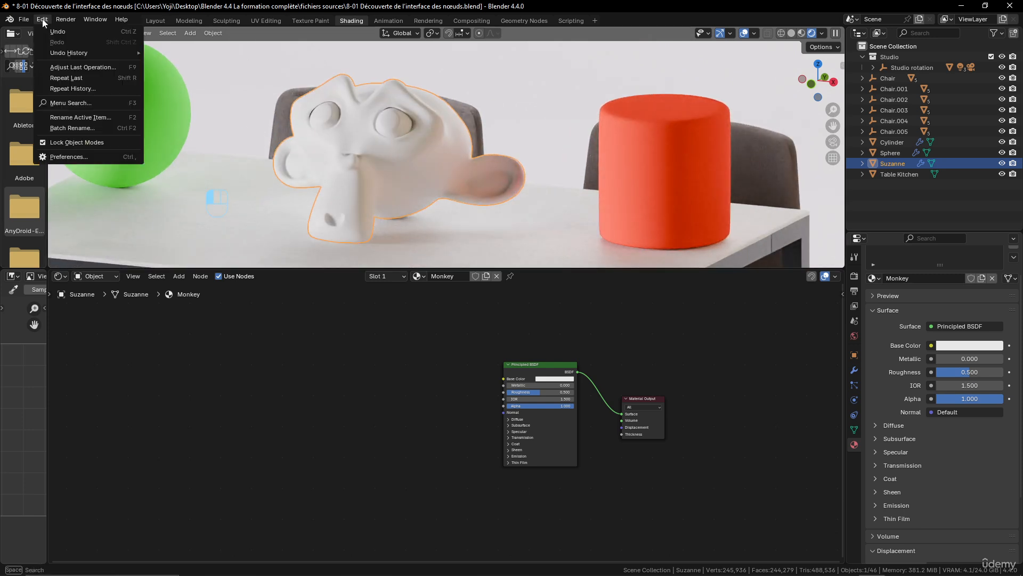
pyautogui.click(96, 156)
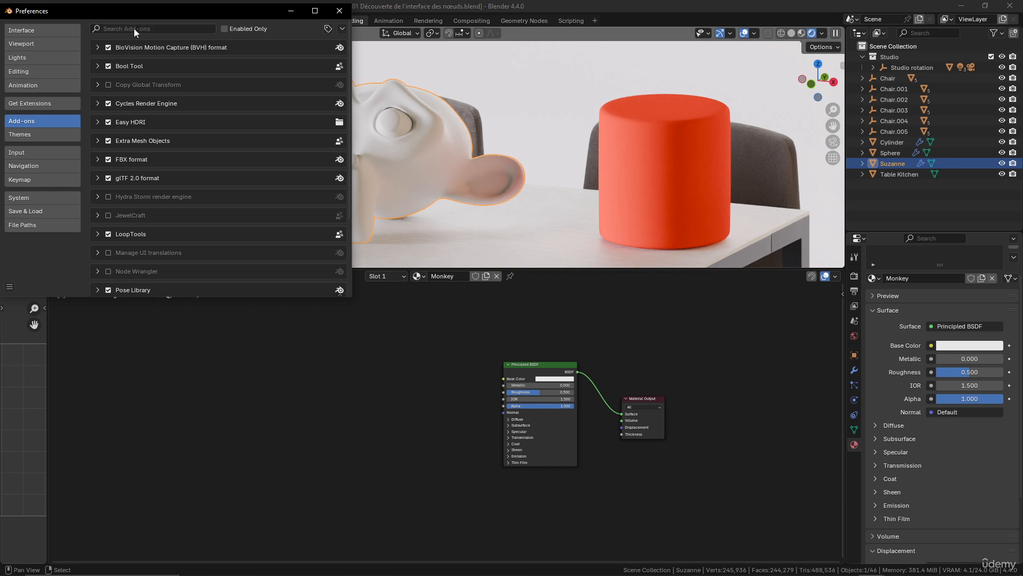
pyautogui.click(188, 27)
pyautogui.write('node')
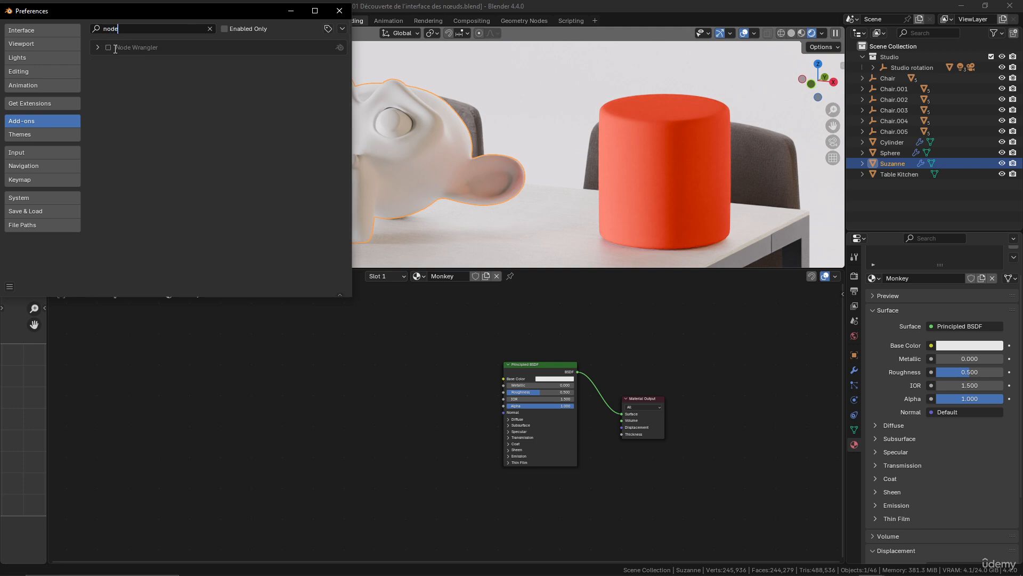
pyautogui.click(30, 103)
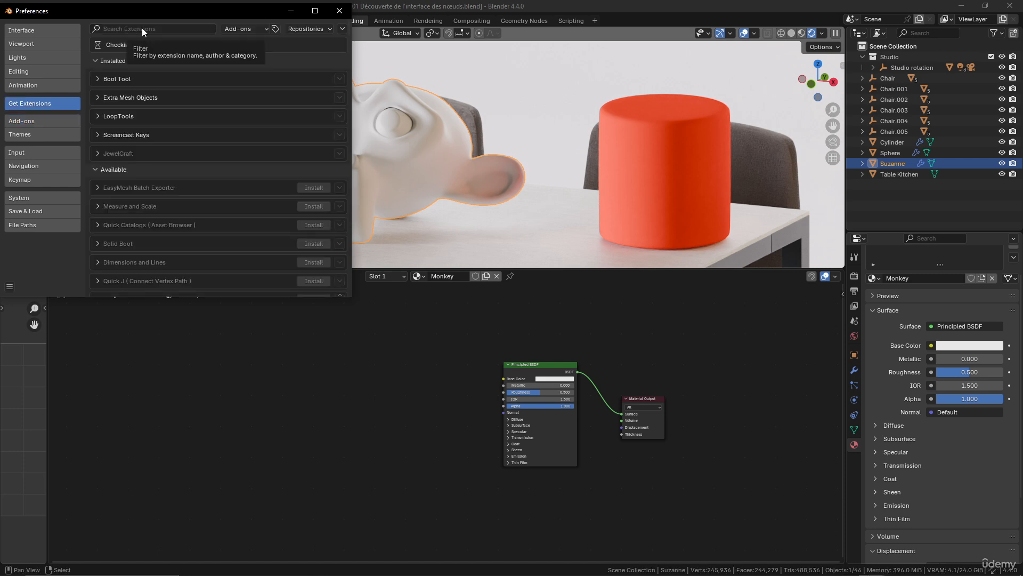
pyautogui.click(34, 120)
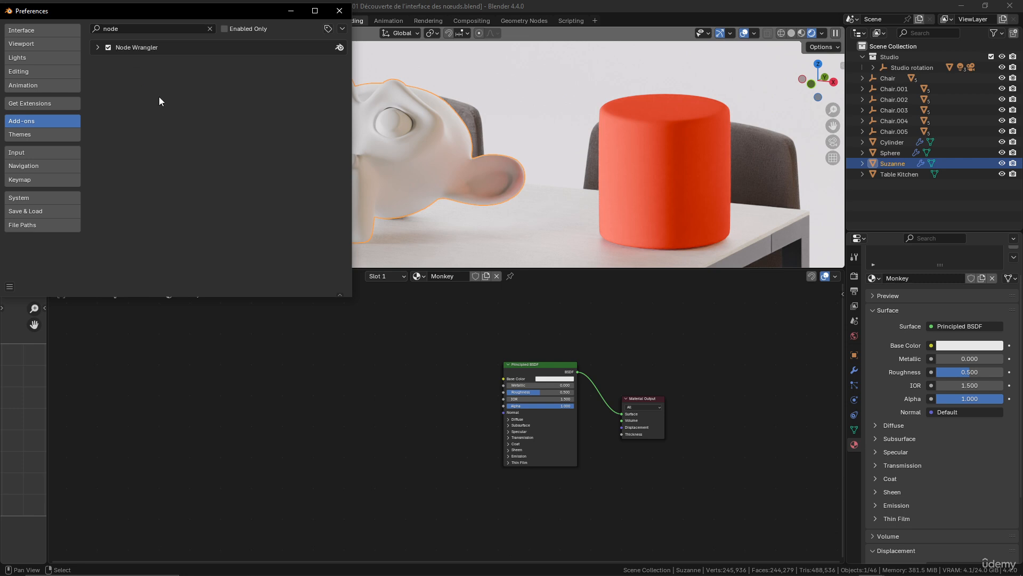
pyautogui.click(340, 12)
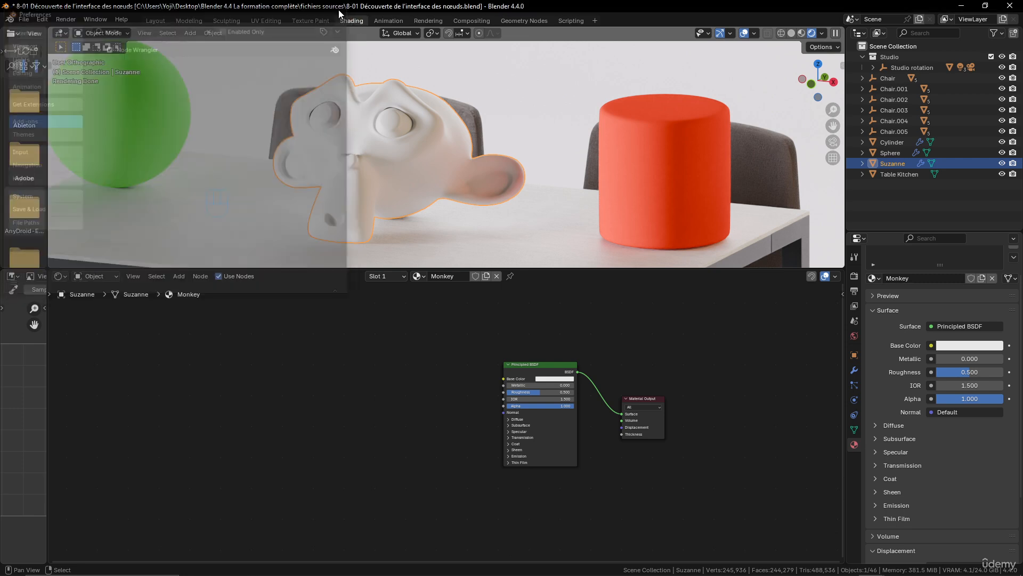
pyautogui.scroll(3, 468, 357)
pyautogui.scroll(-2, 446, 379)
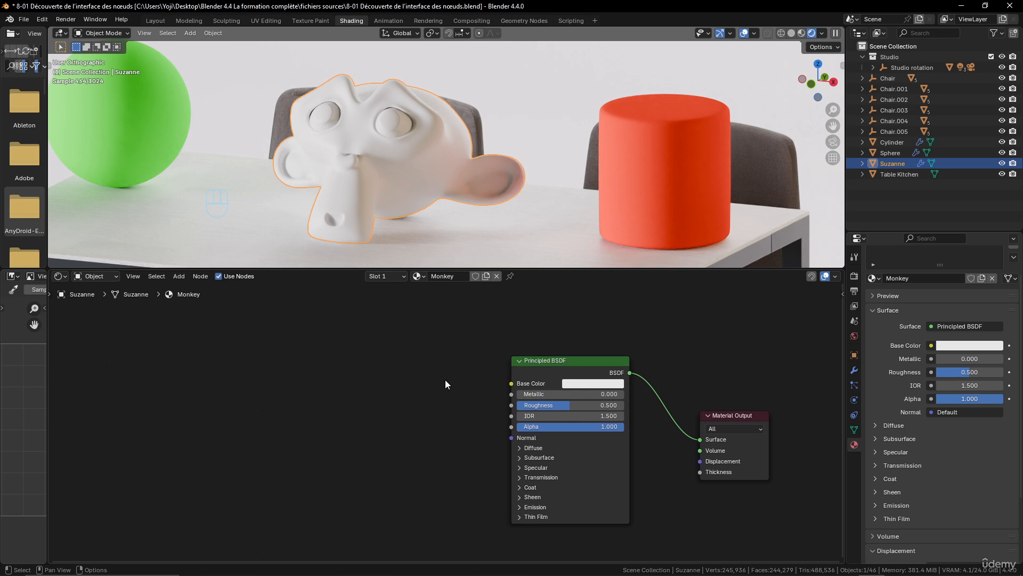
# Add a Noise Texture node to the Monkey material and connect its Fac output to the Principled BSDF's Base Color
pyautogui.hotkey('shift', 'a')
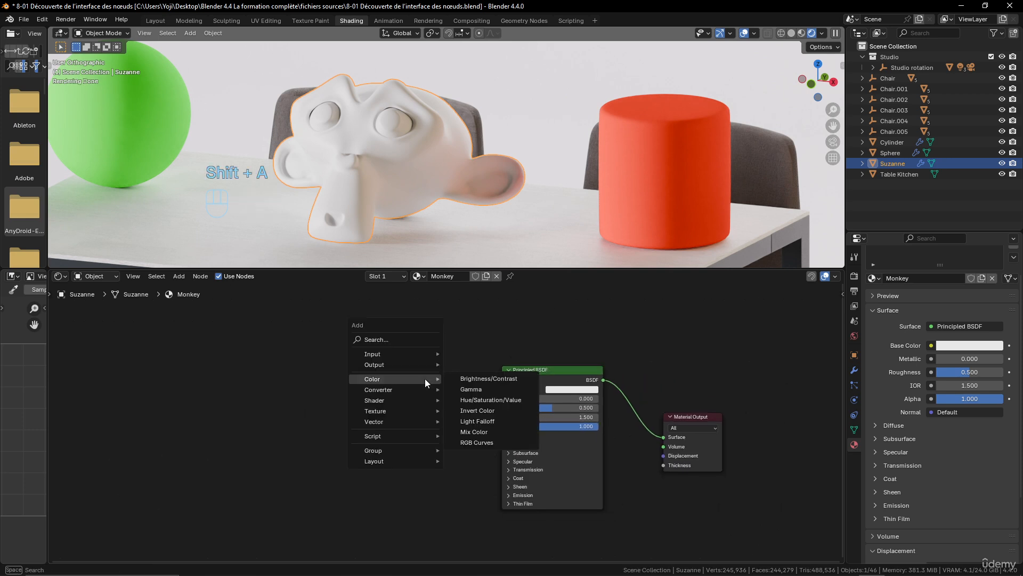
pyautogui.moveTo(391, 411)
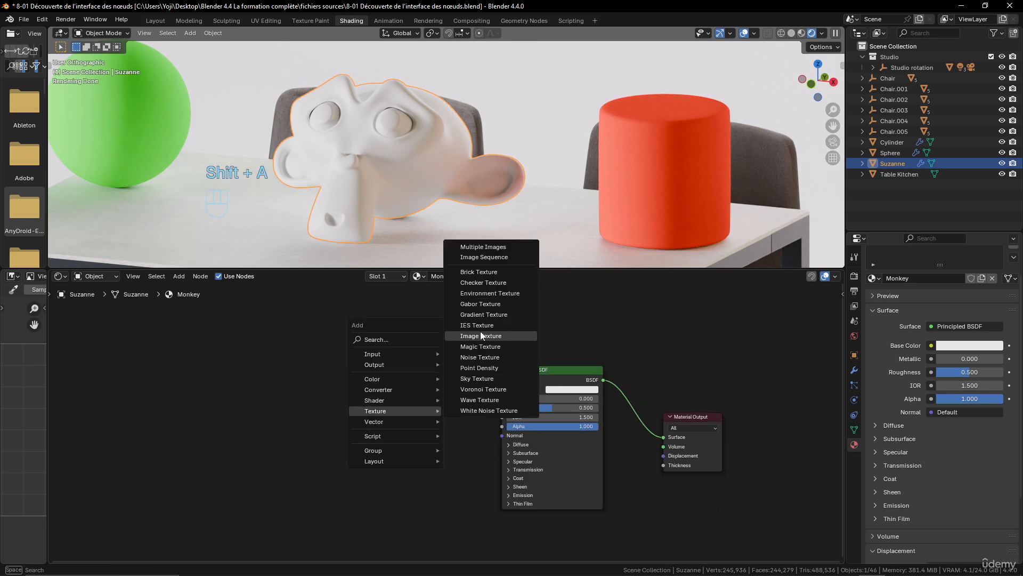
pyautogui.click(488, 357)
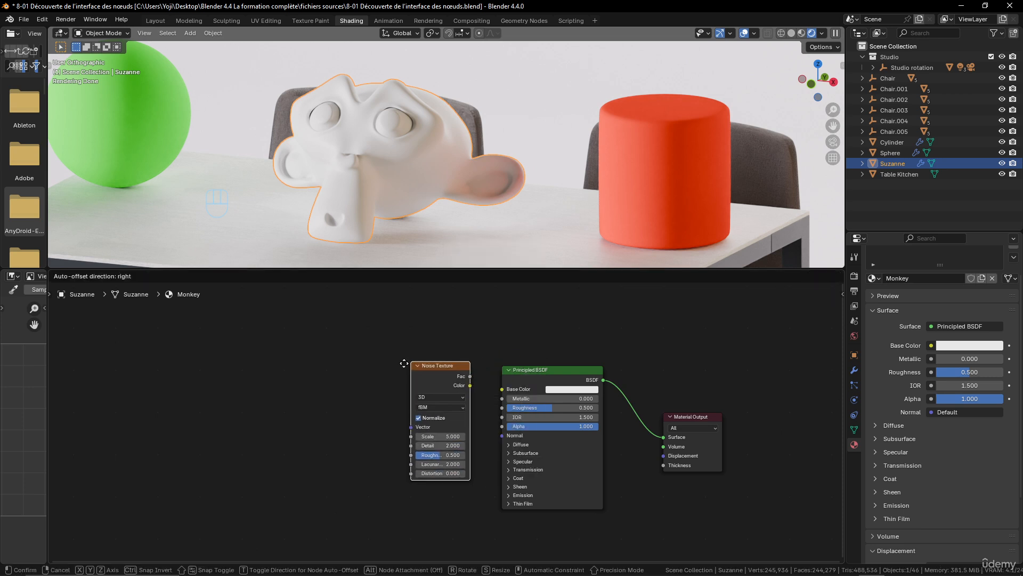
pyautogui.click(245, 381)
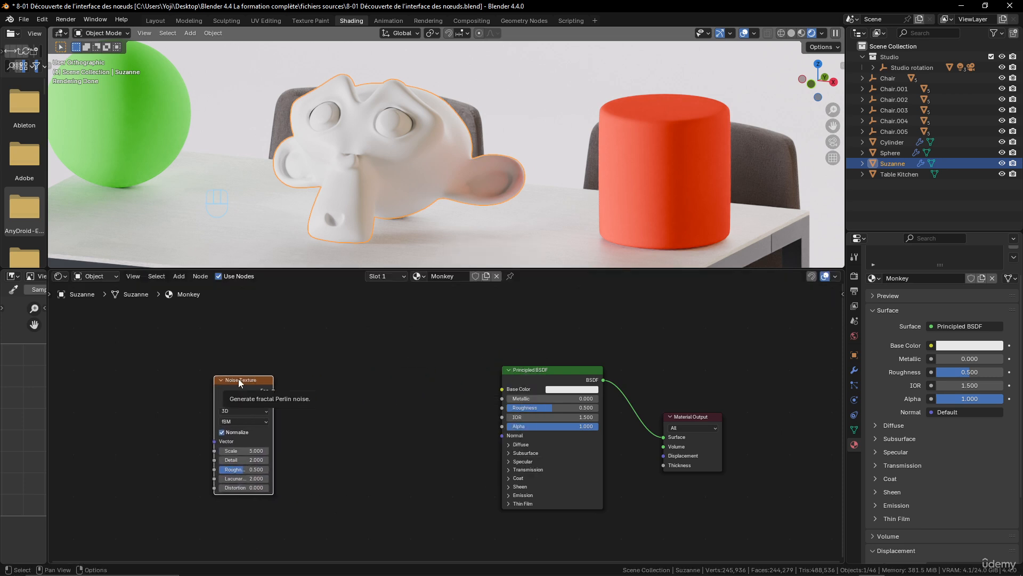
pyautogui.moveTo(275, 390); pyautogui.dragTo(503, 388)
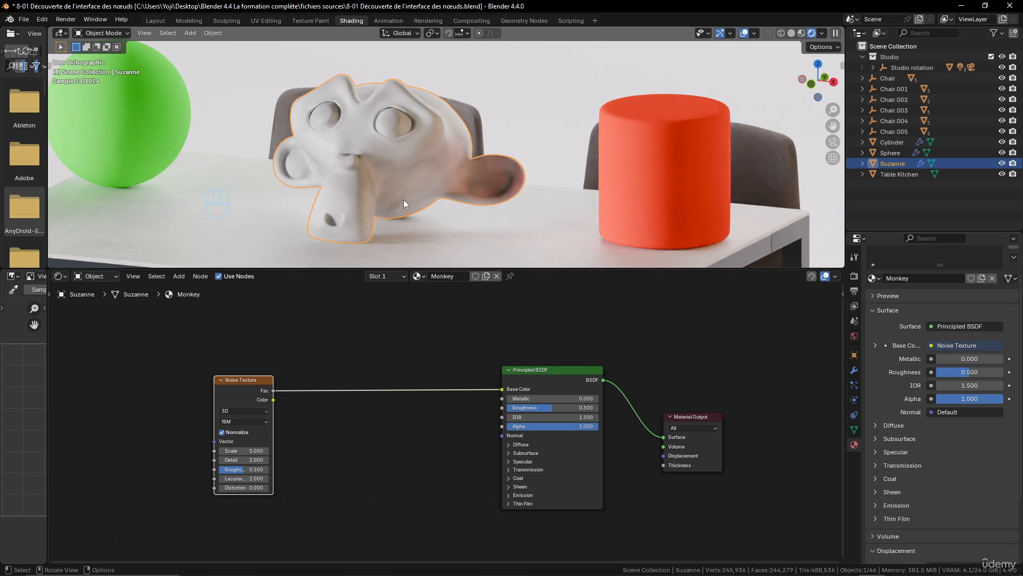
pyautogui.scroll(6, 370, 163)
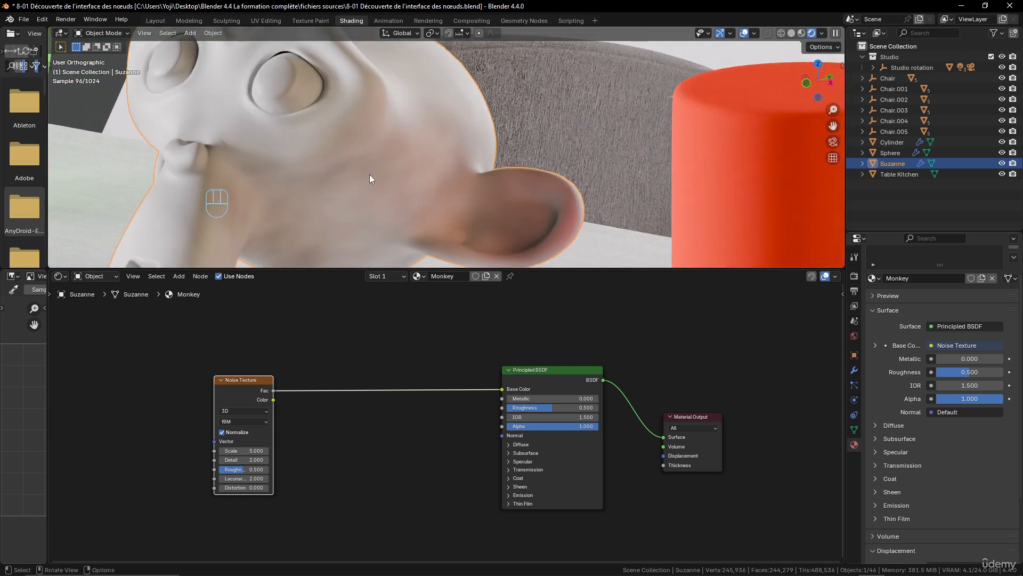
pyautogui.scroll(-1, 304, 399)
pyautogui.scroll(2, 329, 405)
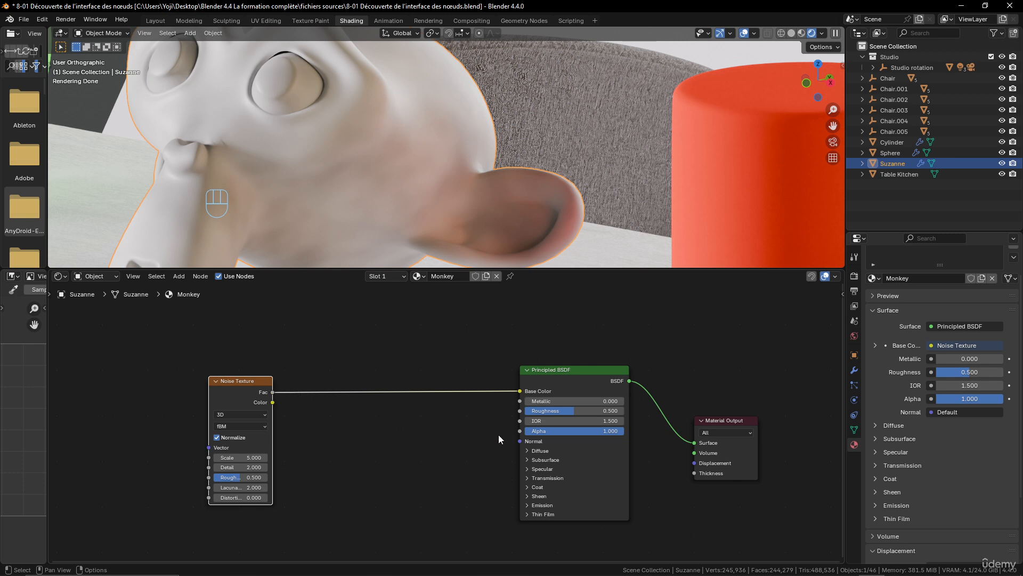
# Insert a Mix Color node between the Noise Texture and Principled BSDF, moving the noise Fac link from input A to Factor
pyautogui.moveTo(519, 441)
pyautogui.scroll(-3, 355, 183)
pyautogui.scroll(3, 355, 184)
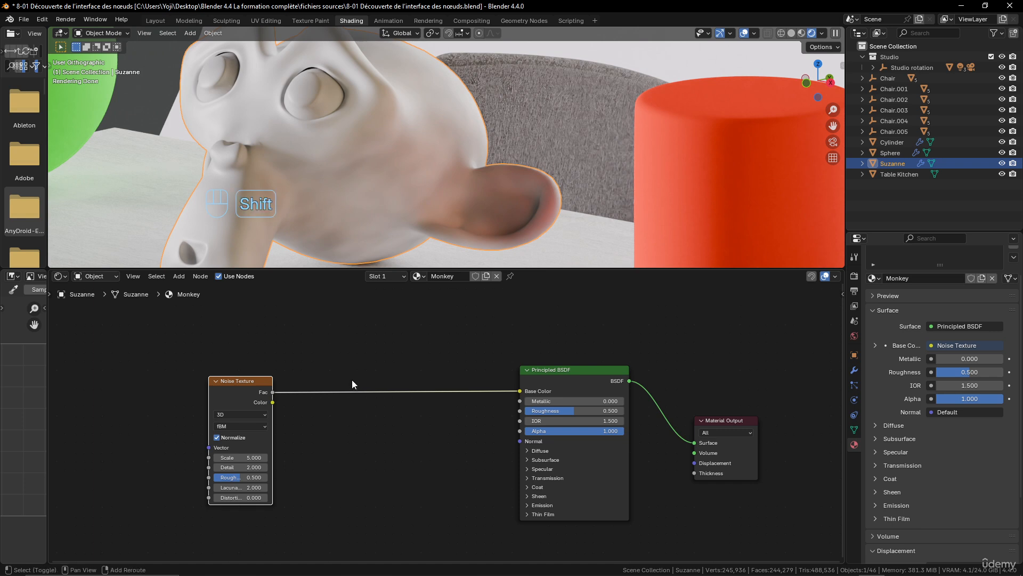
pyautogui.hotkey('shift', 'a')
pyautogui.moveTo(351, 381)
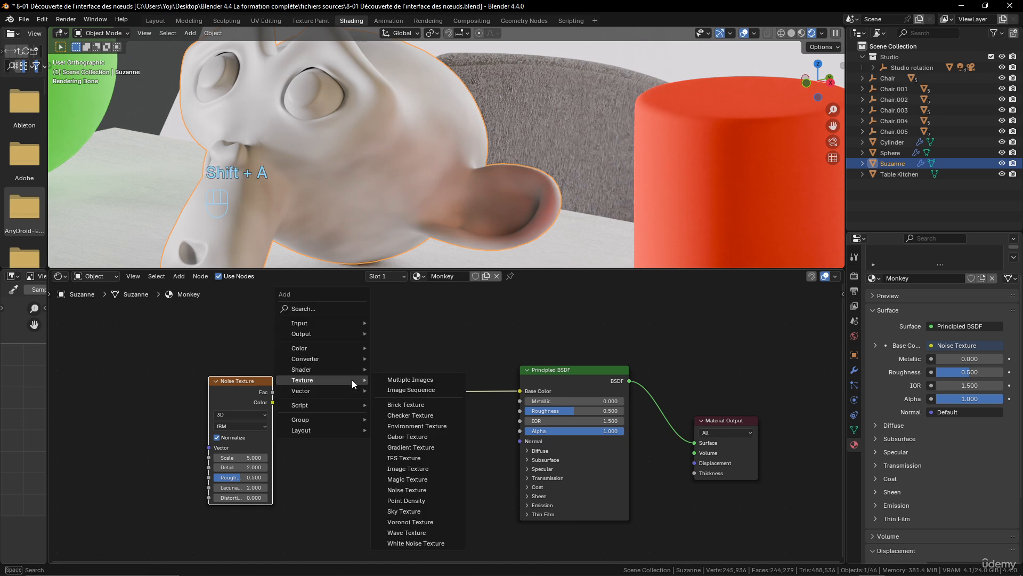
pyautogui.moveTo(323, 346)
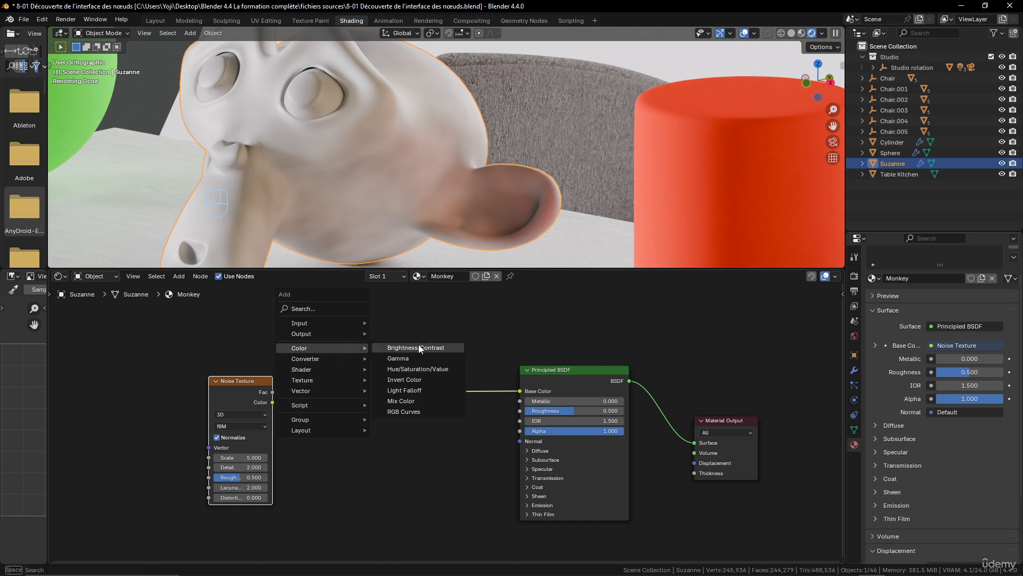
pyautogui.click(419, 401)
pyautogui.click(388, 373)
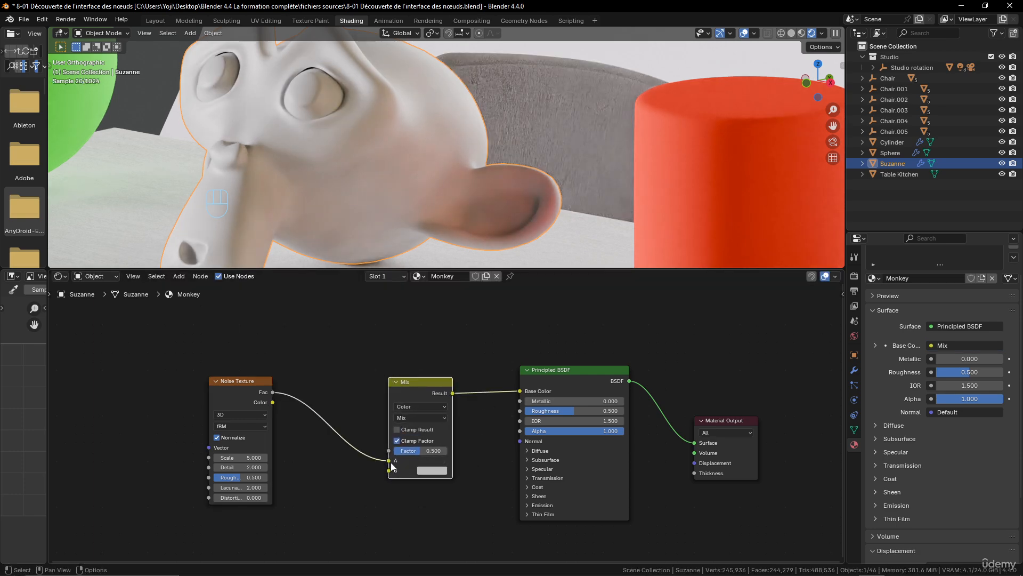
pyautogui.moveTo(389, 461)
pyautogui.mouseDown()
pyautogui.moveTo(368, 452)
pyautogui.moveTo(388, 451)
pyautogui.mouseUp()
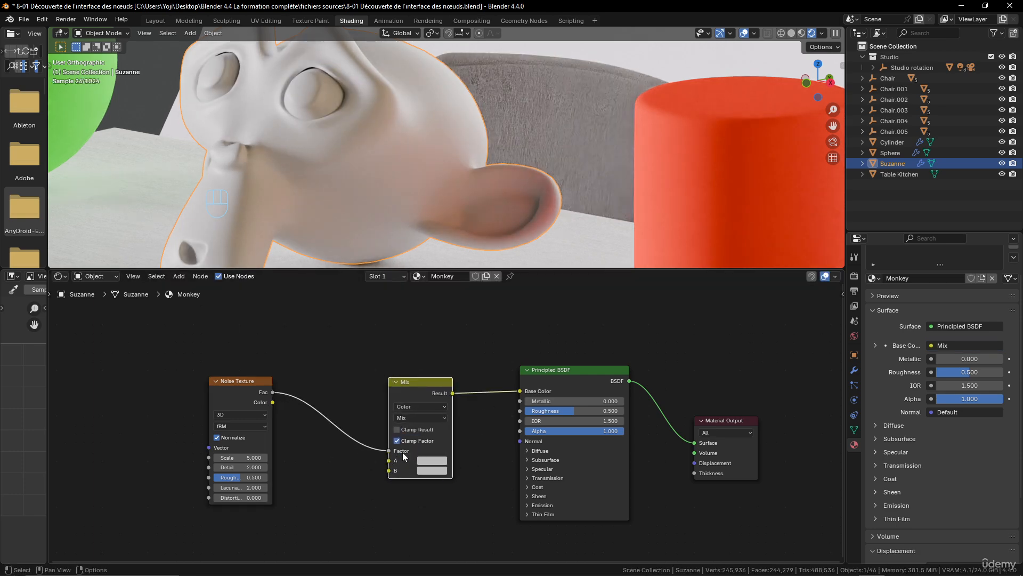
# Set the Mix node's A color to red and its B color to green 00BB45FF
pyautogui.scroll(2, 469, 463)
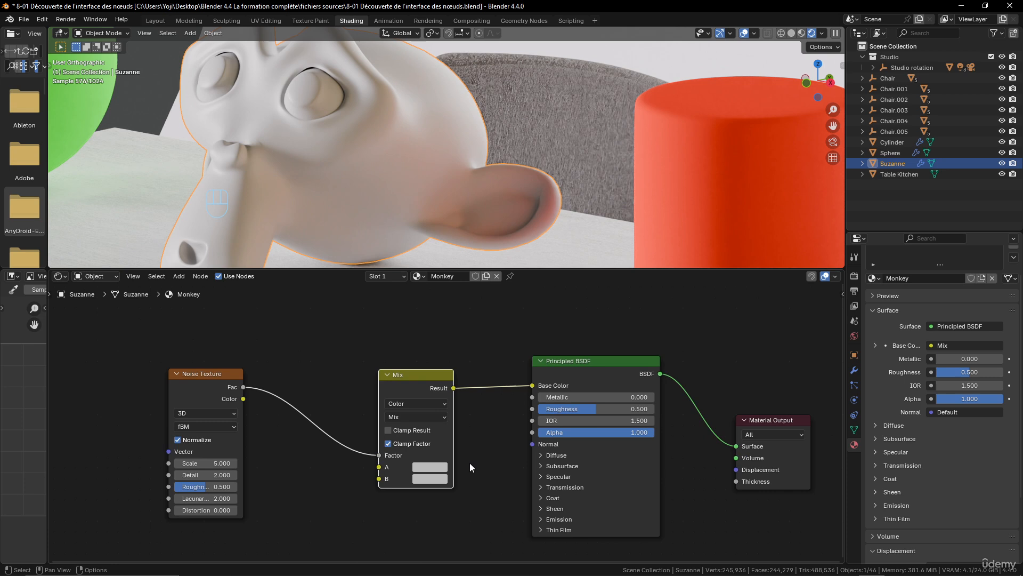
pyautogui.click(433, 469)
pyautogui.moveTo(449, 367); pyautogui.dragTo(451, 372)
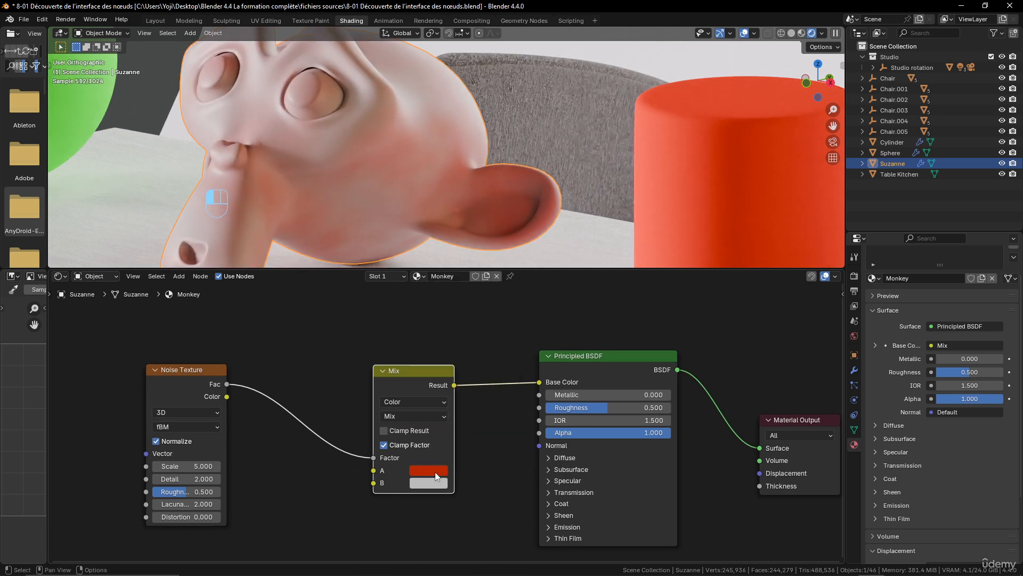
pyautogui.click(435, 472)
pyautogui.click(429, 483)
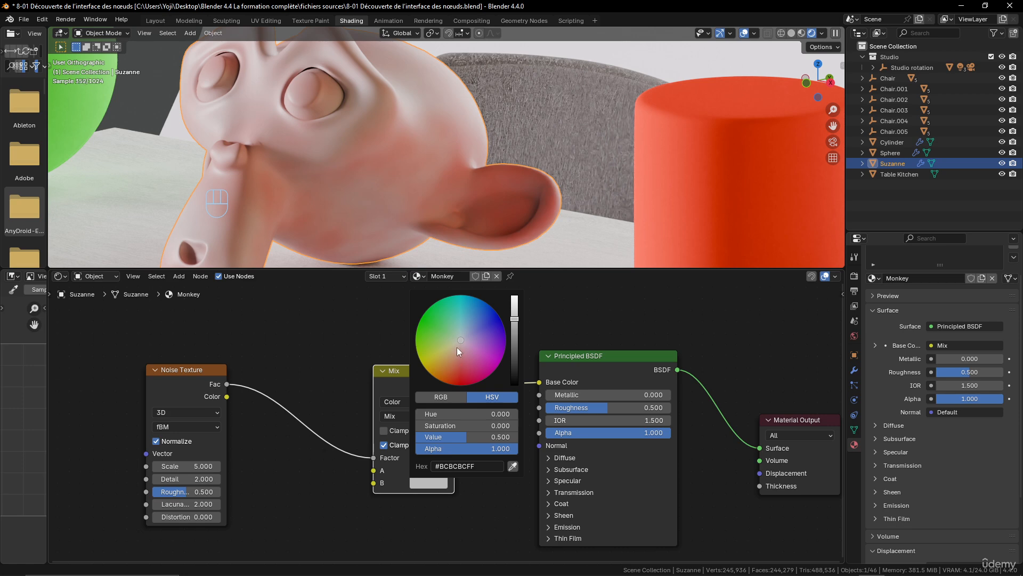
pyautogui.click(453, 328)
pyautogui.moveTo(453, 328); pyautogui.dragTo(432, 304)
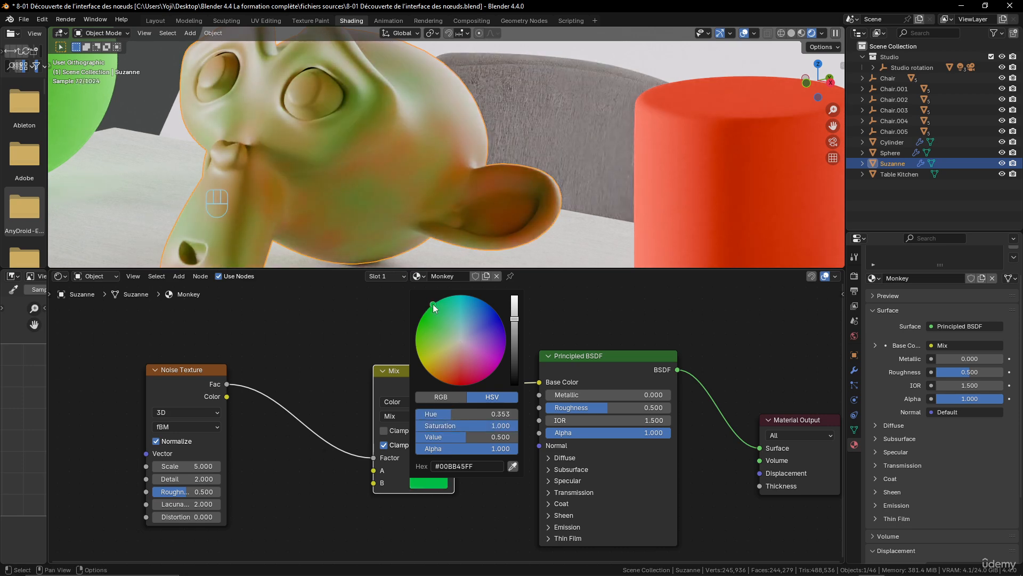
pyautogui.moveTo(376, 152); pyautogui.dragTo(485, 161, button='middle')
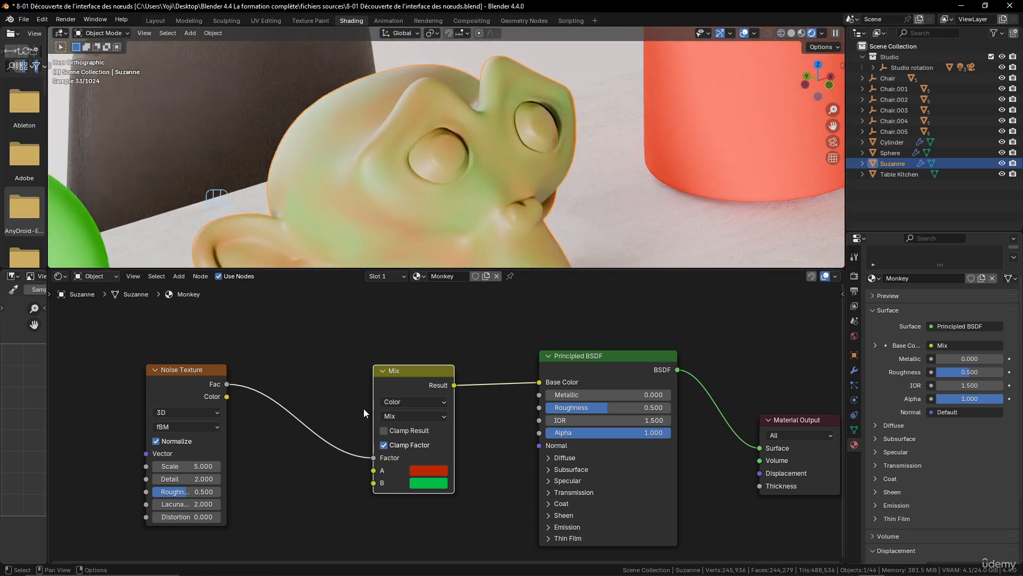
# Make room between the Noise Texture and Mix nodes and insert a Color Ramp node on the link between them
pyautogui.scroll(-2, 364, 408)
pyautogui.moveTo(363, 408); pyautogui.dragTo(411, 379, button='middle')
pyautogui.moveTo(305, 376); pyautogui.dragTo(235, 372)
pyautogui.moveTo(489, 376)
pyautogui.mouseDown()
pyautogui.moveTo(387, 368)
pyautogui.moveTo(496, 363)
pyautogui.mouseUp()
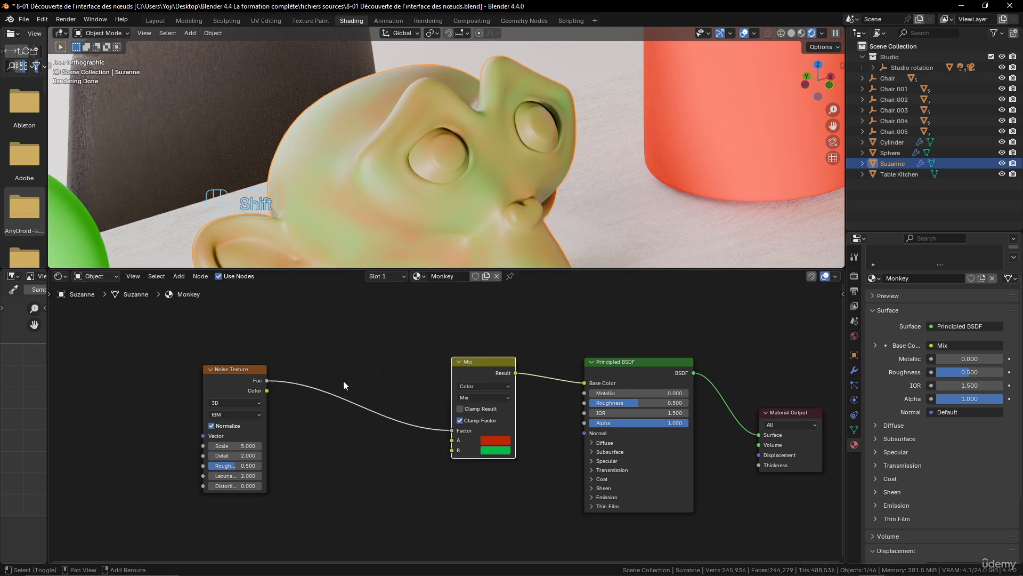
pyautogui.hotkey('shift', 'a')
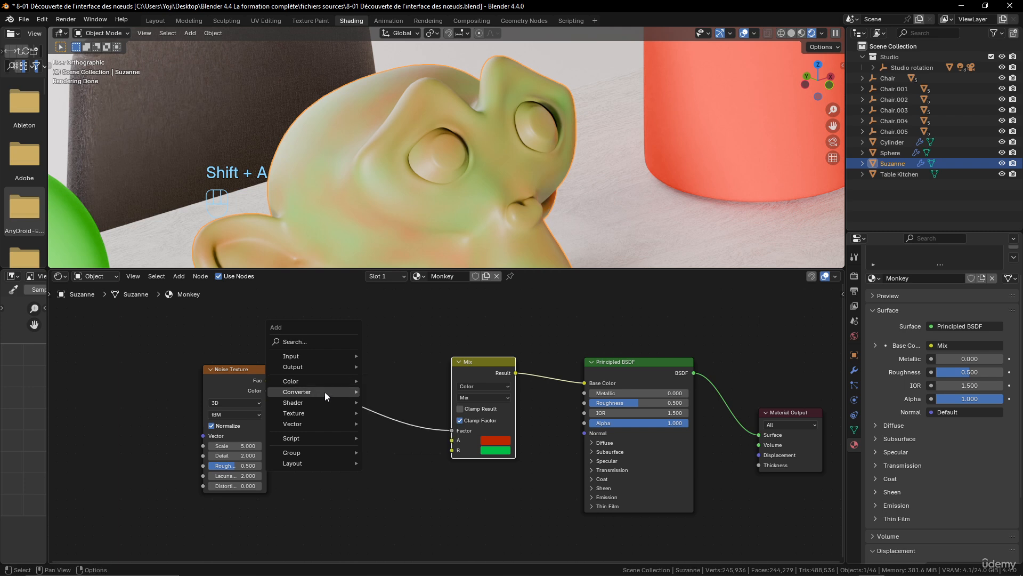
pyautogui.moveTo(321, 394)
pyautogui.click(395, 413)
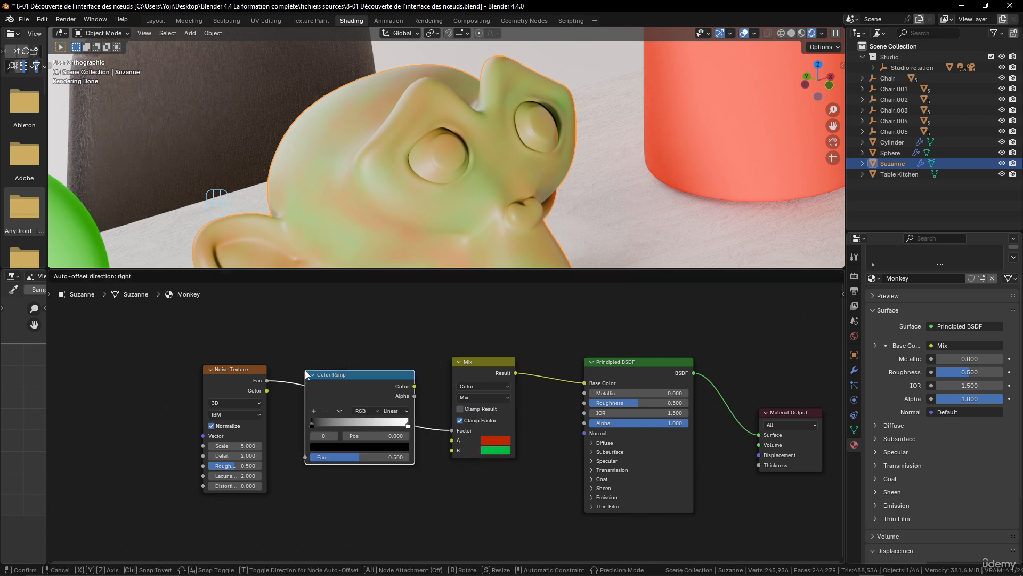
pyautogui.click(305, 369)
# Sharpen the Color Ramp transition by moving the black stop to about 0.427 and the white stop close beside it
pyautogui.moveTo(302, 424); pyautogui.dragTo(337, 424)
pyautogui.moveTo(405, 426); pyautogui.dragTo(354, 426)
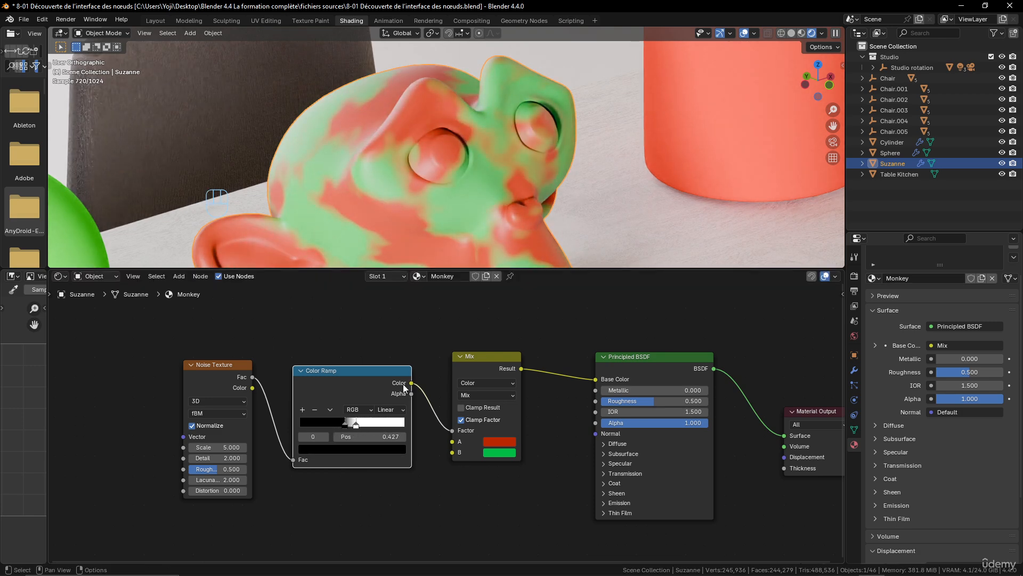
pyautogui.moveTo(442, 234); pyautogui.dragTo(460, 176, button='middle')
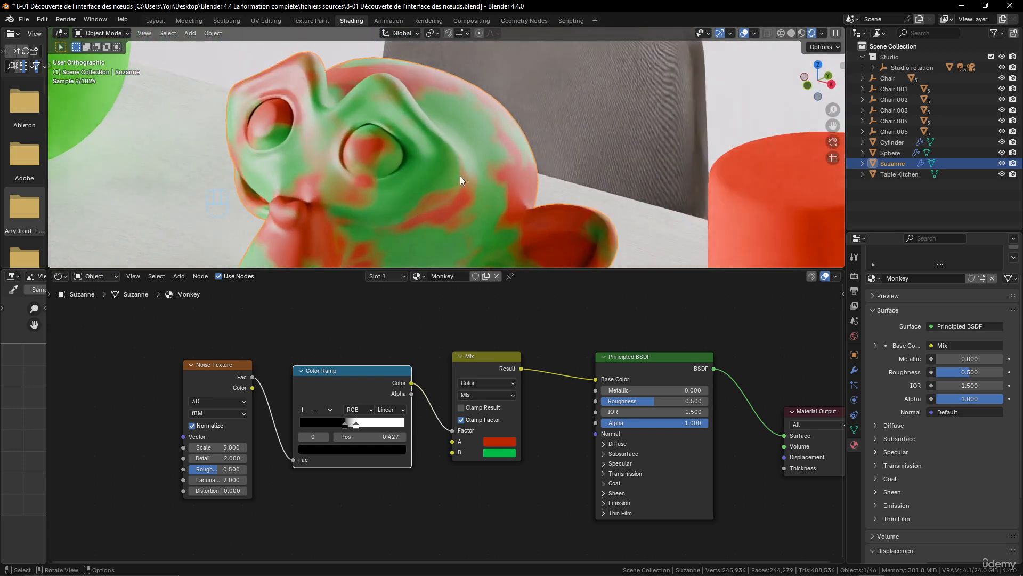
pyautogui.scroll(-2, 434, 341)
pyautogui.scroll(1, 448, 367)
pyautogui.scroll(2, 427, 367)
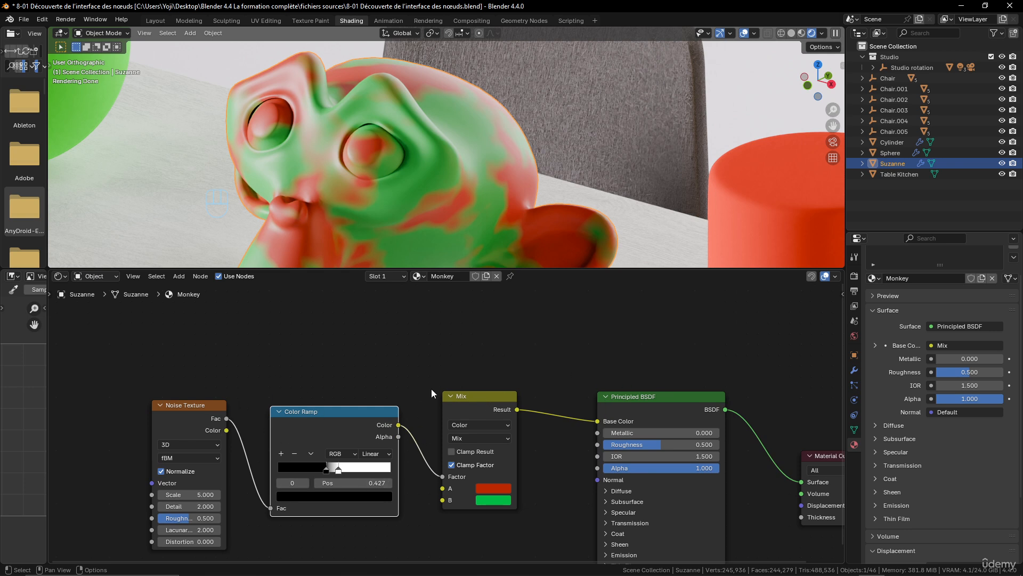
# Preview the Noise Texture node directly on Suzanne with Node Wrangler and move that node above and away from the Color Ramp
pyautogui.moveTo(583, 388); pyautogui.dragTo(489, 361, button='middle')
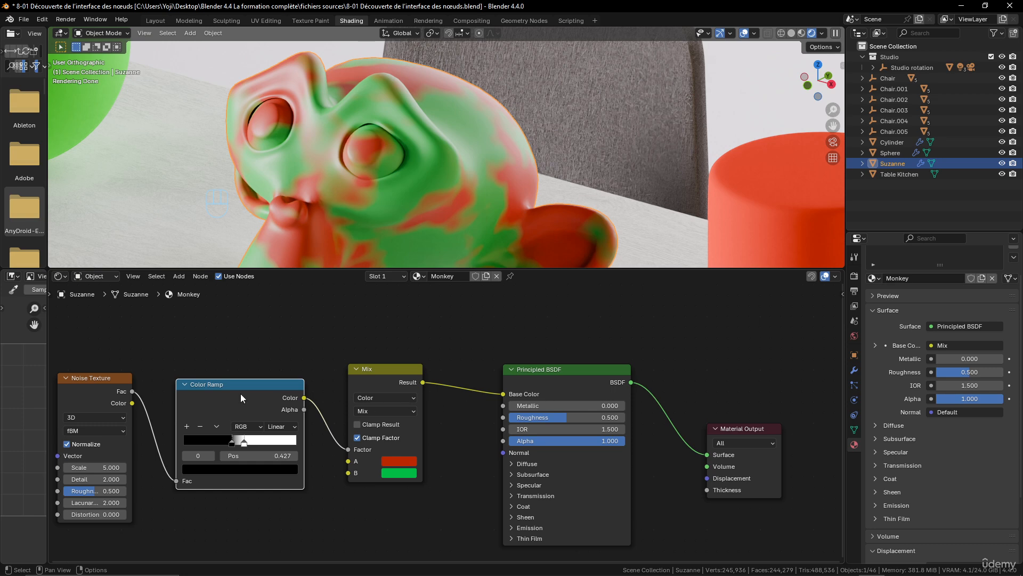
pyautogui.keyDown('ctrl'); pyautogui.keyDown('shift'); pyautogui.click(102, 379); pyautogui.keyUp('shift'); pyautogui.keyUp('ctrl')
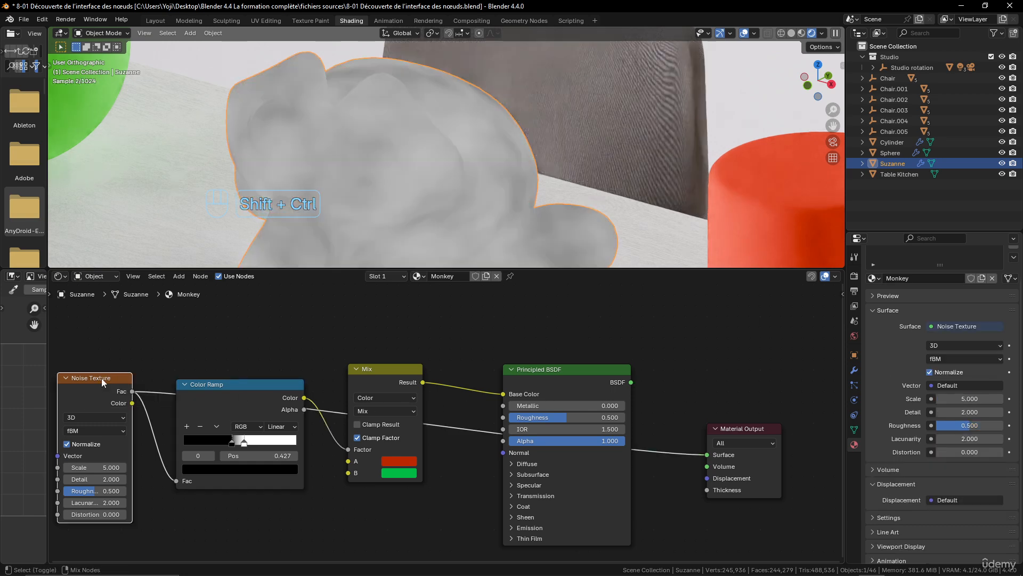
pyautogui.scroll(-2, 171, 362)
pyautogui.moveTo(250, 344); pyautogui.dragTo(426, 359, button='middle')
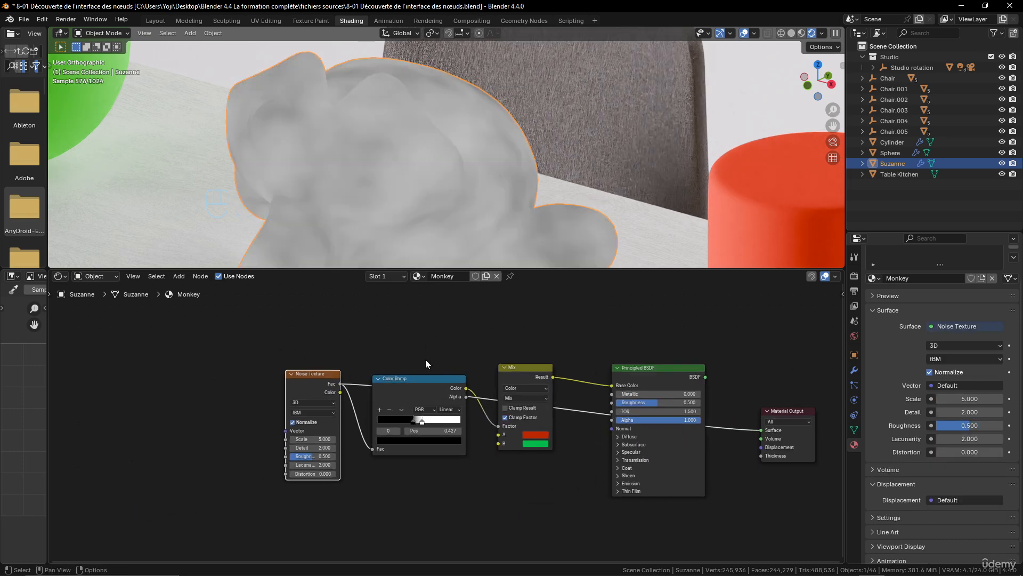
pyautogui.moveTo(302, 375); pyautogui.dragTo(287, 330)
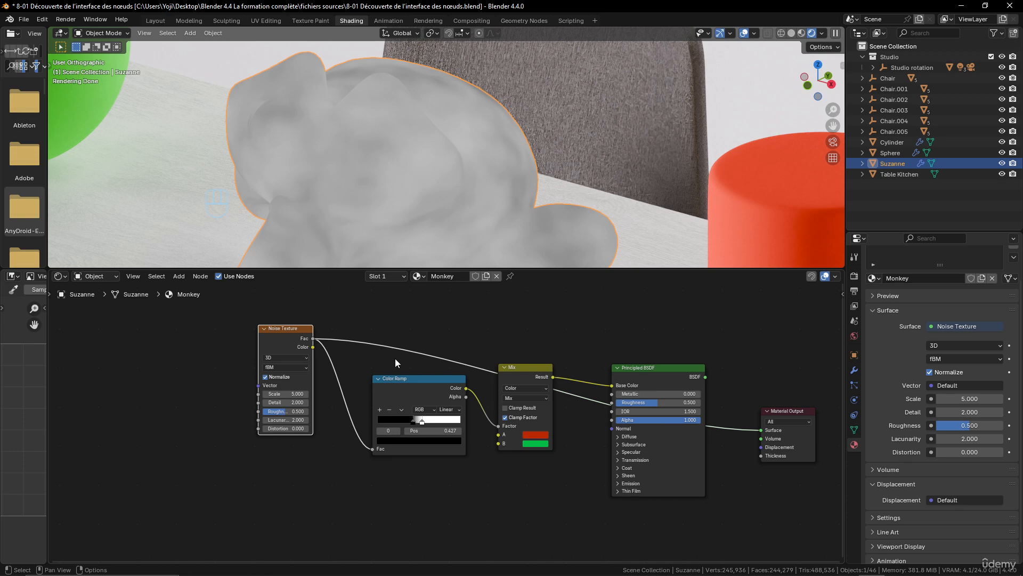
# Preview the Color Ramp node's black-and-white output directly on Suzanne with Node Wrangler
pyautogui.hotkey('ctrl', 'shift')
pyautogui.keyDown('ctrl'); pyautogui.keyDown('shift'); pyautogui.click(413, 382); pyautogui.keyUp('shift'); pyautogui.keyUp('ctrl')
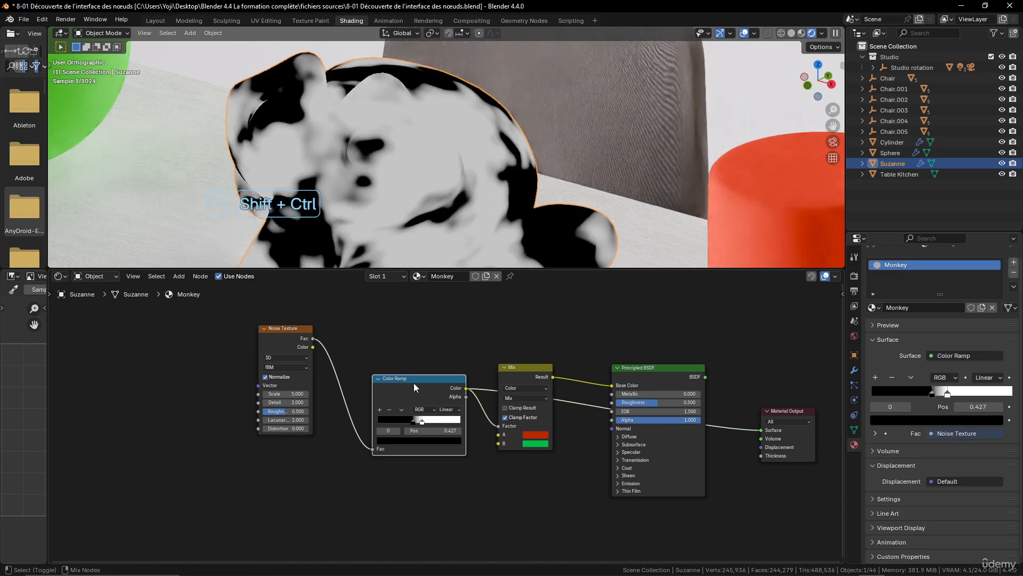
pyautogui.moveTo(414, 245); pyautogui.dragTo(420, 152, button='middle')
pyautogui.scroll(-1, 421, 152)
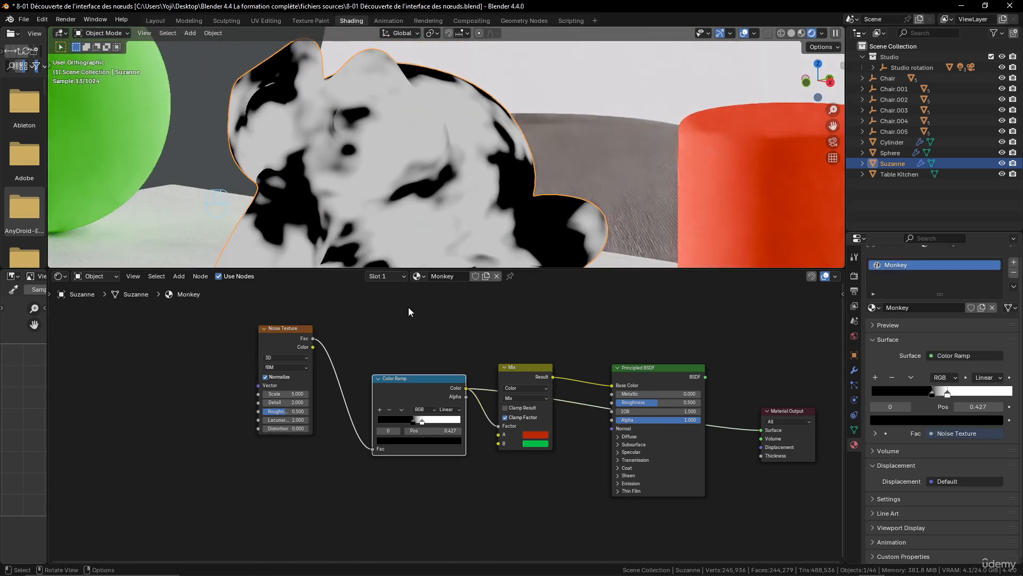
# Preview the Mix node's colors on Suzanne, and reconnect the Principled BSDF to the Material Output
pyautogui.moveTo(439, 348); pyautogui.dragTo(388, 353, button='middle')
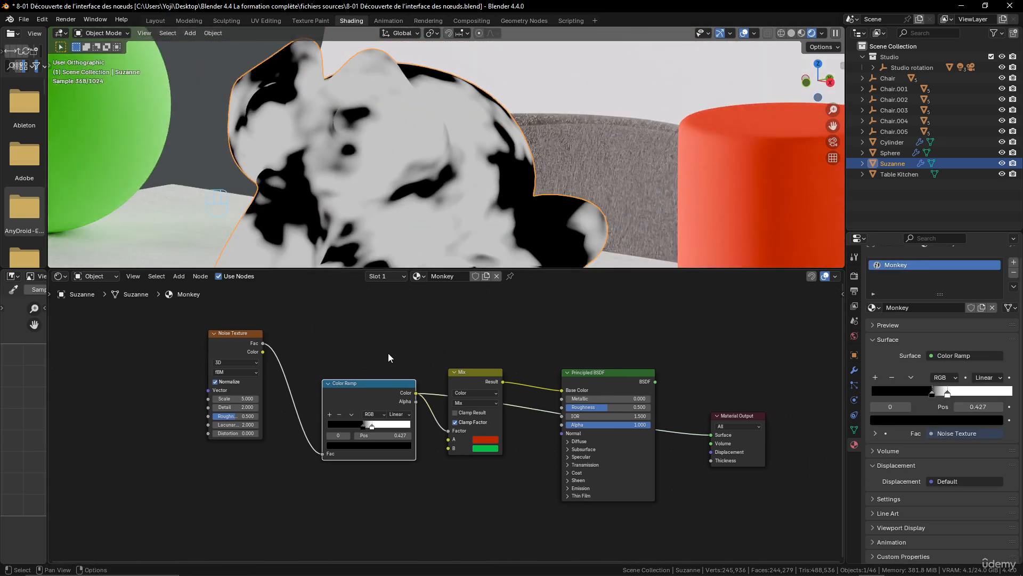
pyautogui.keyDown('ctrl'); pyautogui.keyDown('shift'); pyautogui.click(468, 374); pyautogui.keyUp('shift'); pyautogui.keyUp('ctrl')
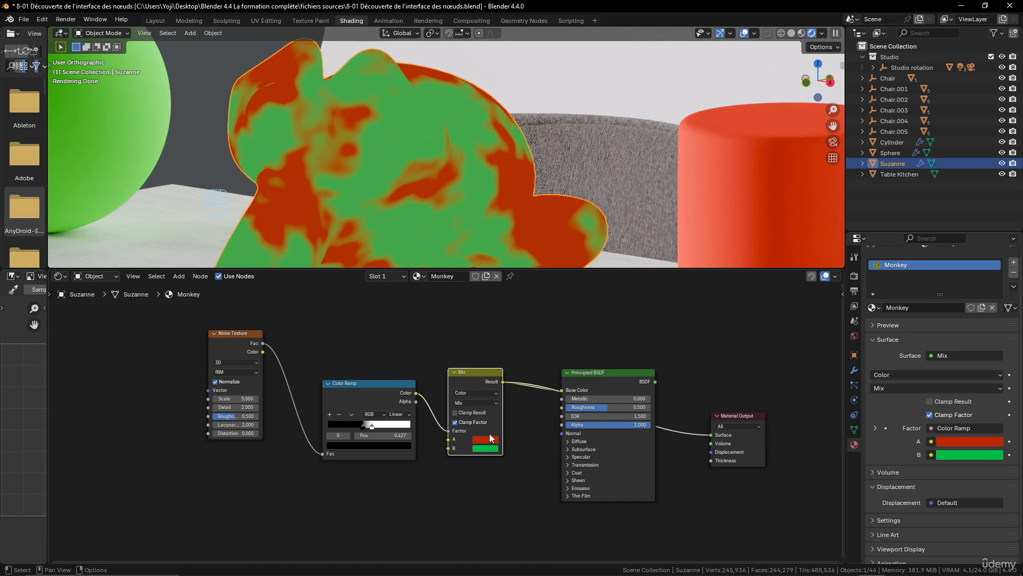
pyautogui.keyDown('ctrl'); pyautogui.keyDown('shift'); pyautogui.click(613, 373); pyautogui.keyUp('shift'); pyautogui.keyUp('ctrl')
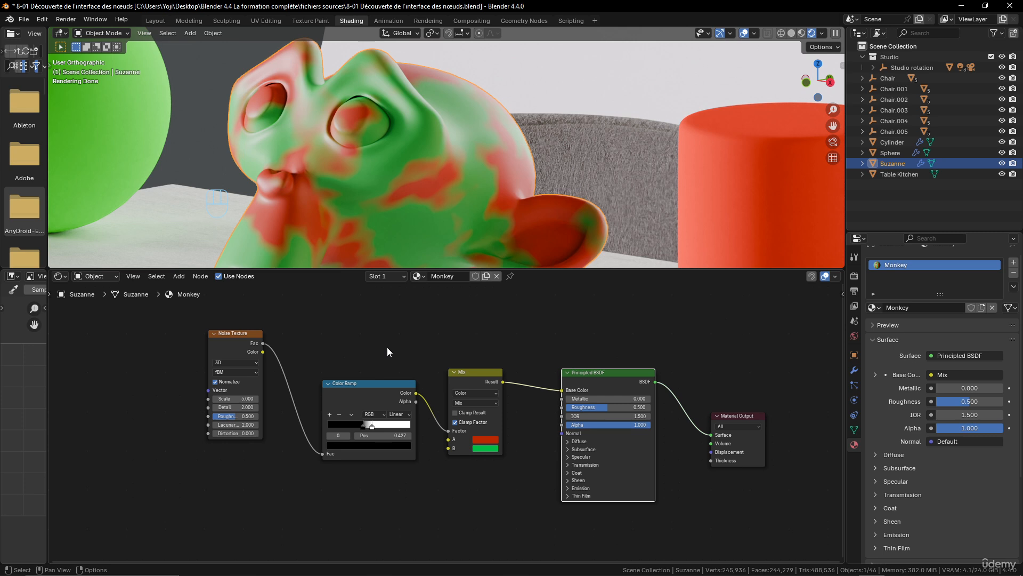
# Show the Node Wrangler tools beside the node graph and look over the available commands
pyautogui.click(842, 294)
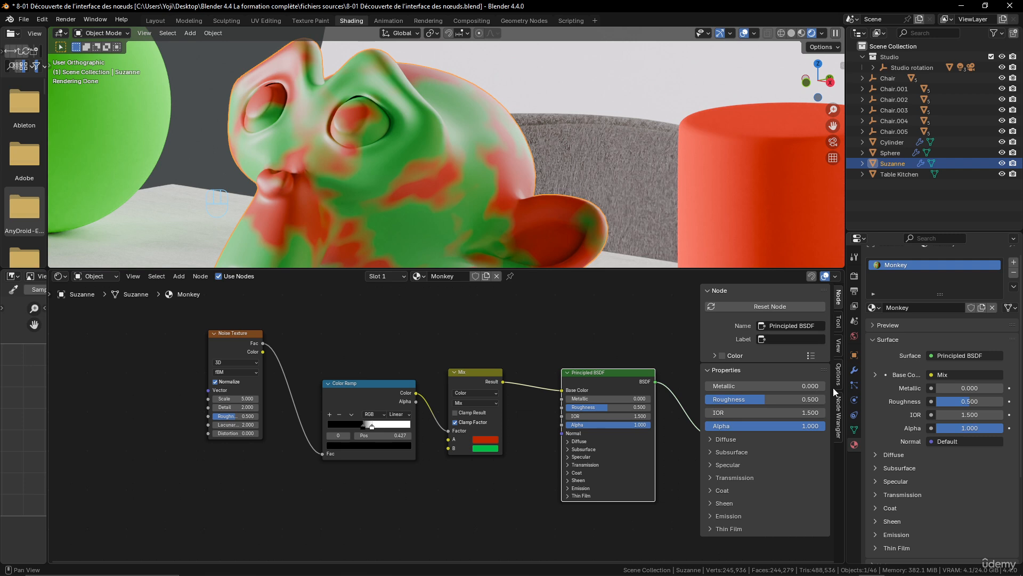
pyautogui.click(839, 413)
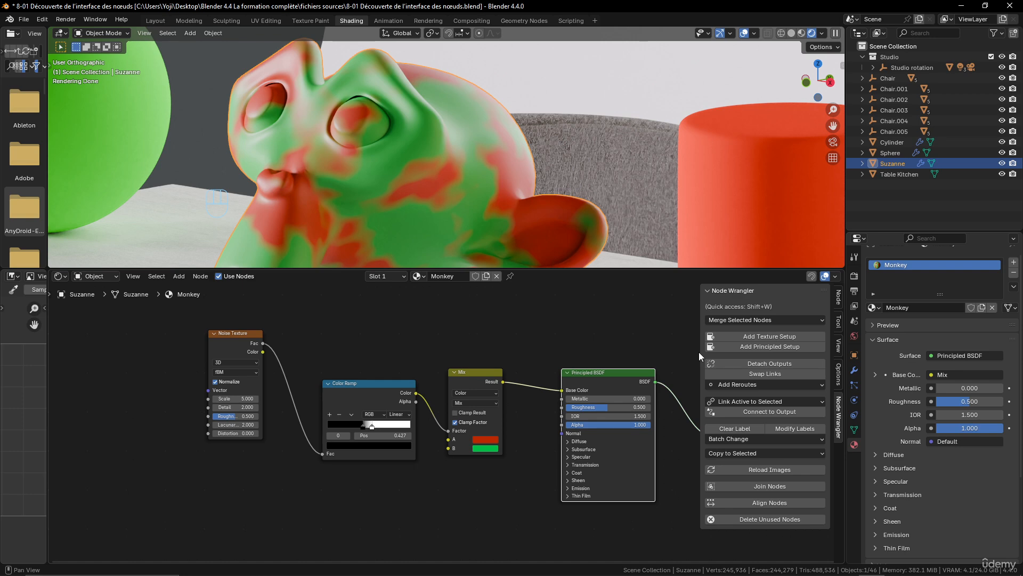
pyautogui.scroll(-2, 535, 357)
pyautogui.scroll(2, 465, 375)
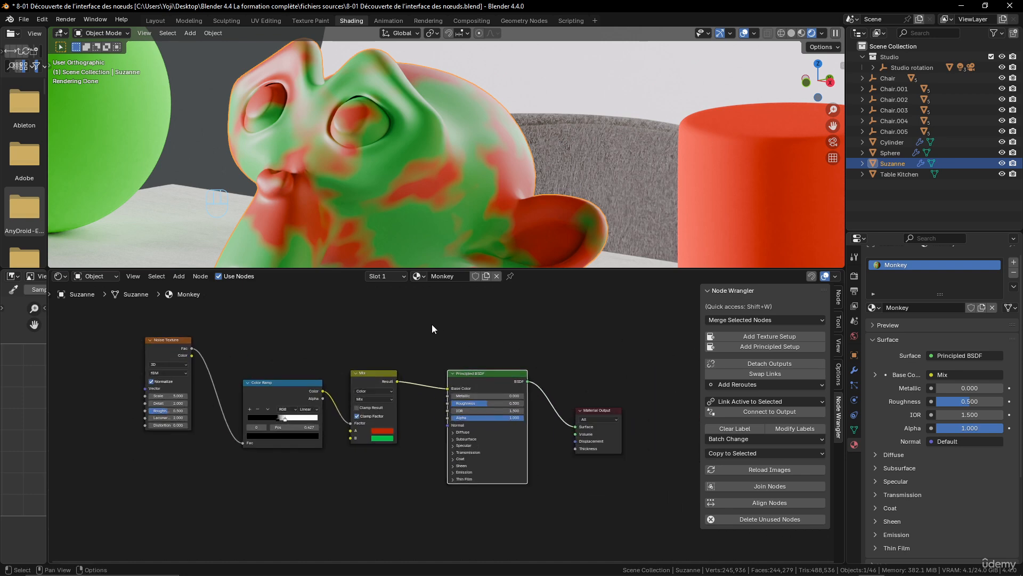
# Examine Suzanne's Monkey material node chain, selecting the Material Output node and the Principled BSDF node
pyautogui.moveTo(469, 126); pyautogui.dragTo(484, 156, button='middle')
pyautogui.moveTo(479, 194); pyautogui.dragTo(478, 168, button='middle')
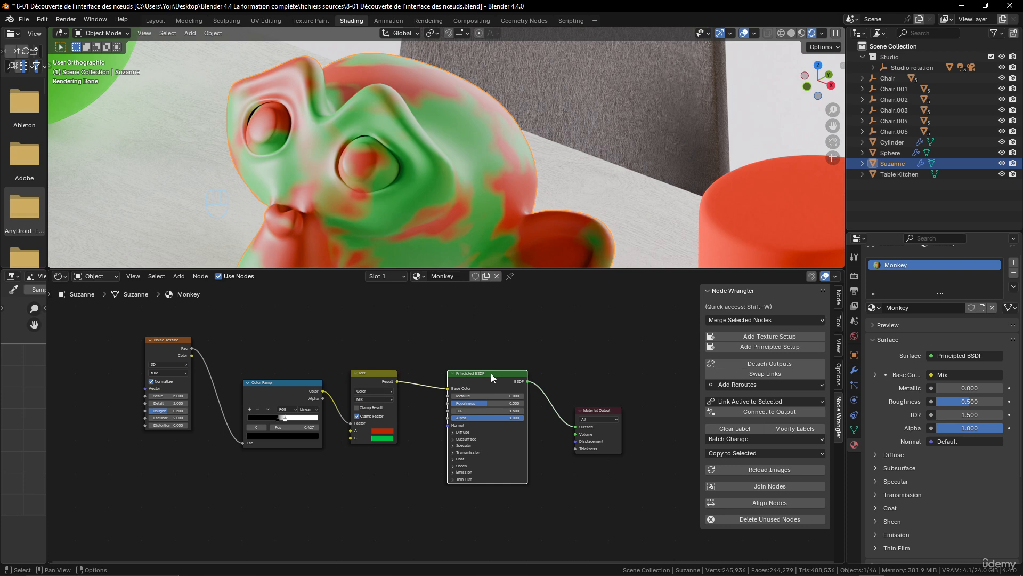
pyautogui.click(594, 410)
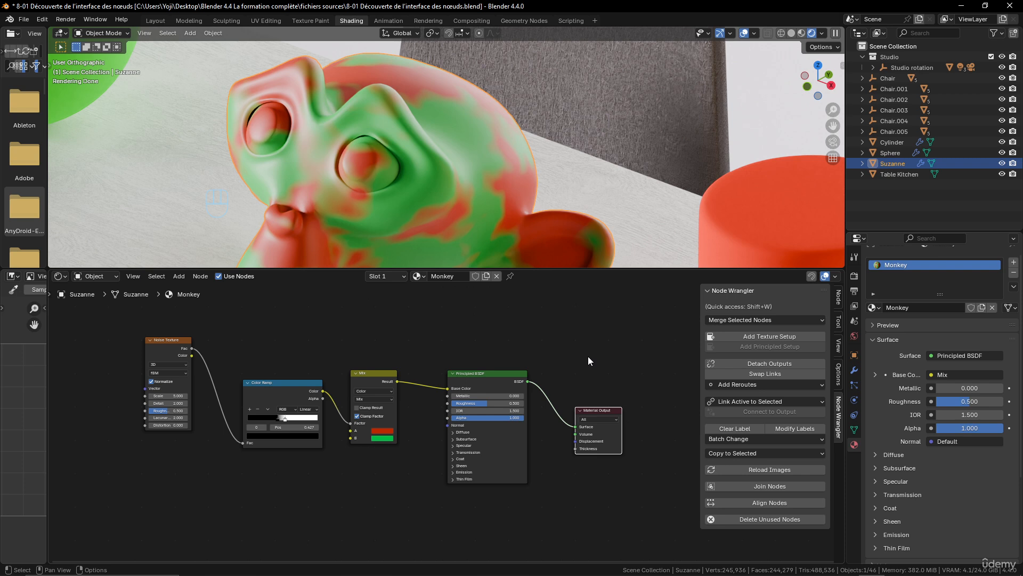
pyautogui.scroll(-3, 334, 449)
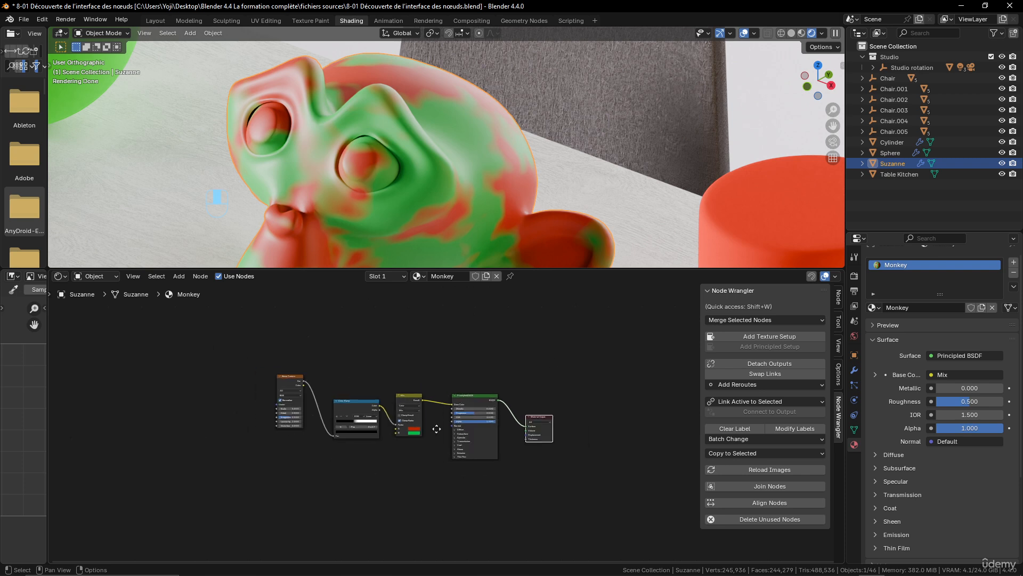
pyautogui.click(551, 411)
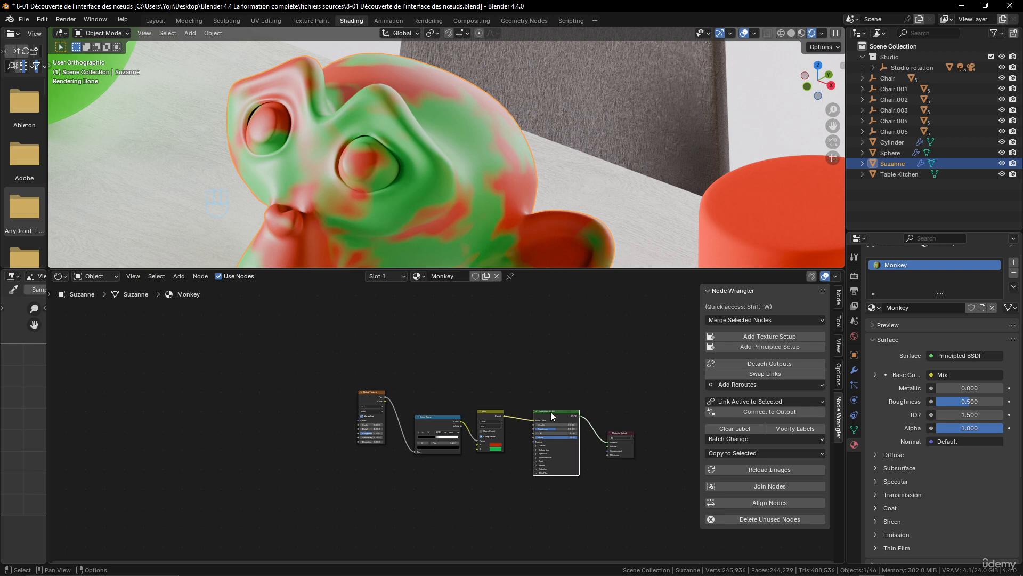
pyautogui.scroll(-2, 426, 365)
pyautogui.scroll(-2, 389, 445)
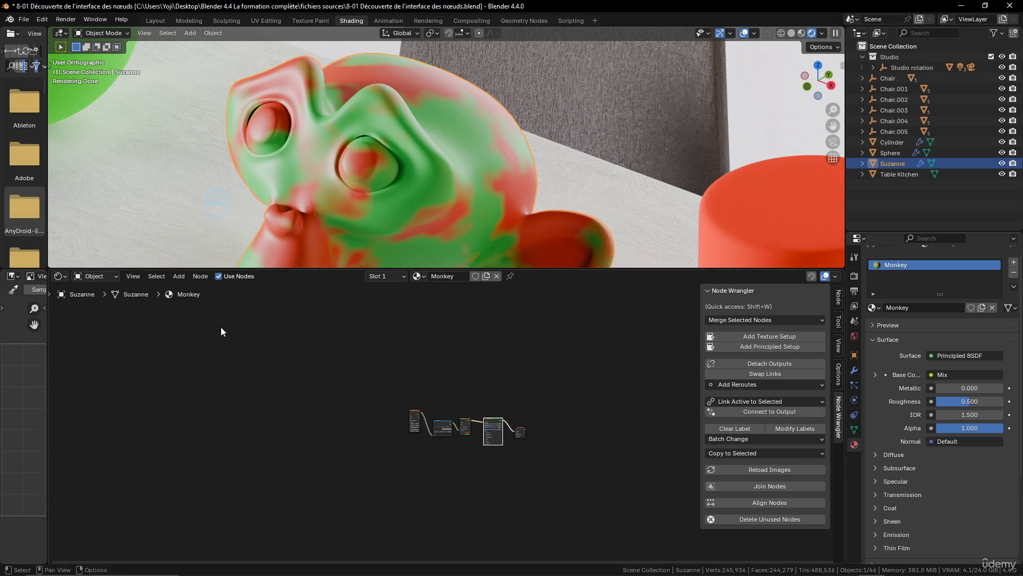
pyautogui.scroll(4, 539, 491)
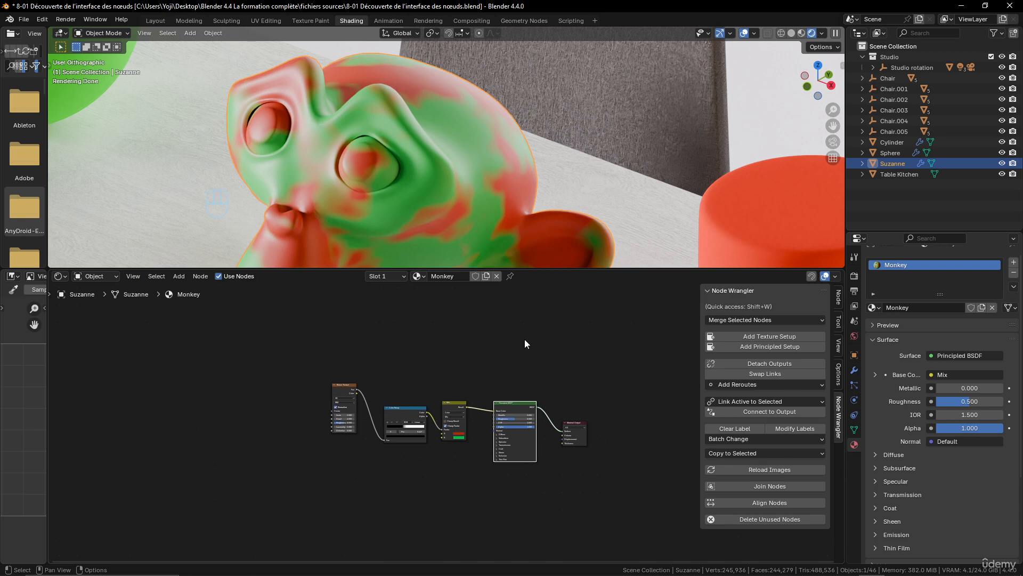
# Select the chair behind Suzanne and examine the node graph of its Fabric material
pyautogui.scroll(-5, 613, 136)
pyautogui.click(520, 91)
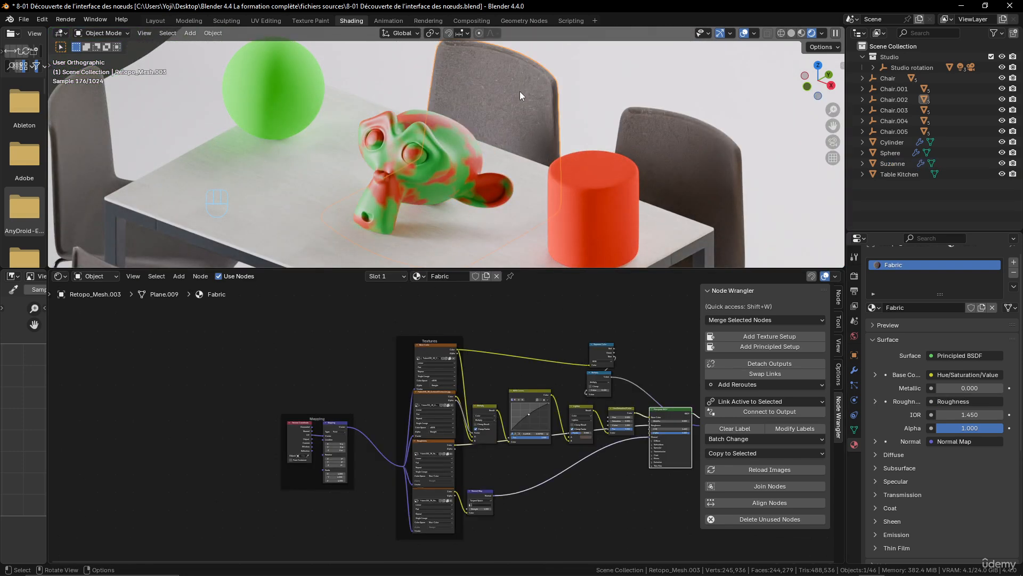
pyautogui.moveTo(538, 417); pyautogui.dragTo(373, 399, button='middle')
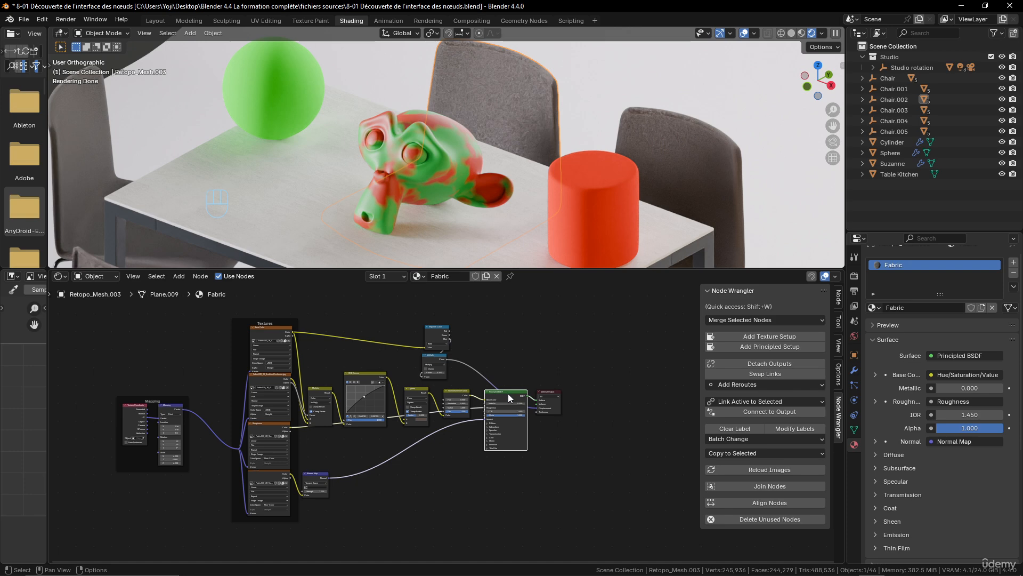
pyautogui.scroll(6, 549, 91)
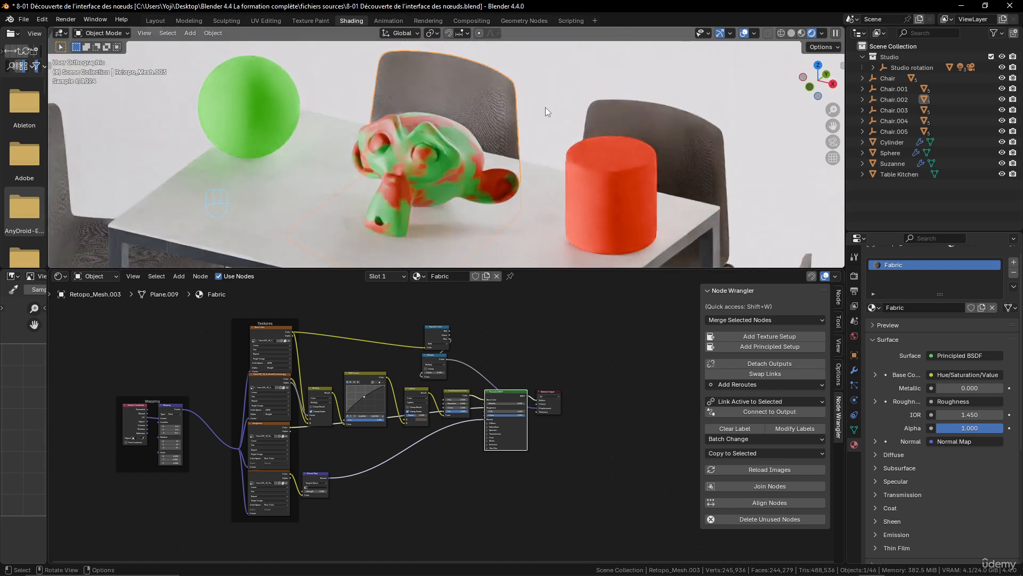
pyautogui.moveTo(552, 87); pyautogui.dragTo(609, 91, button='middle')
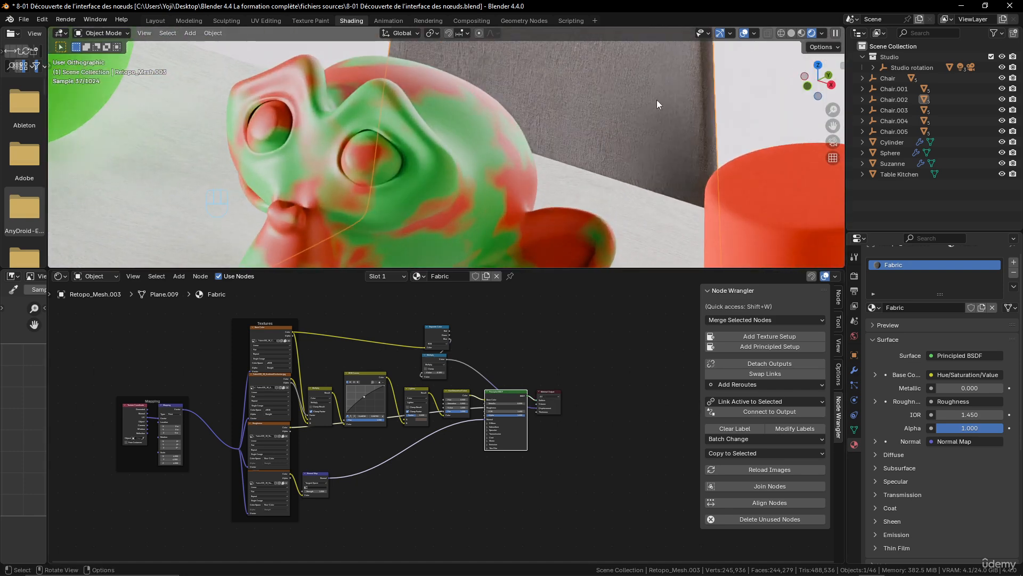
pyautogui.scroll(-2, 587, 117)
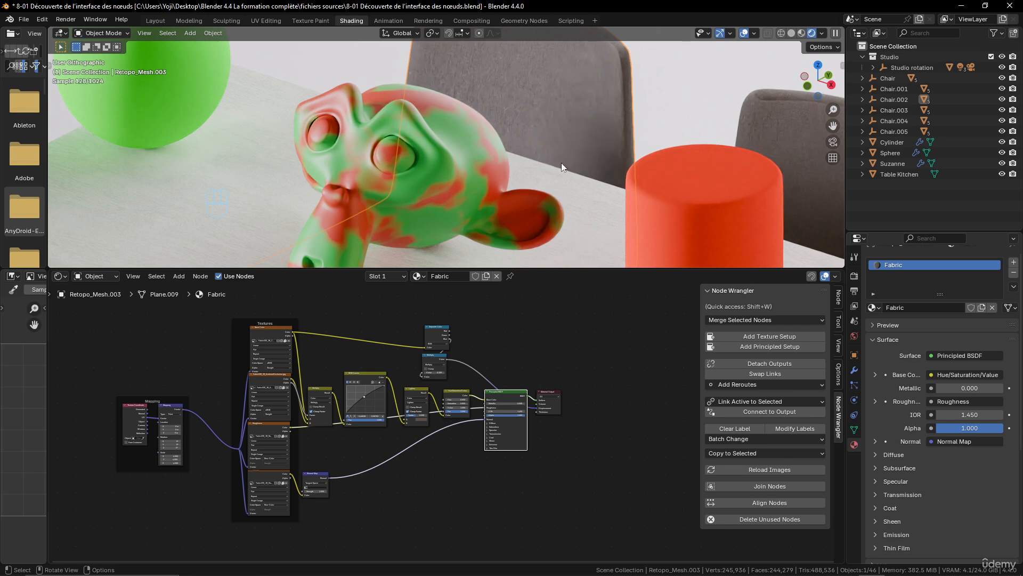
pyautogui.scroll(-2, 554, 144)
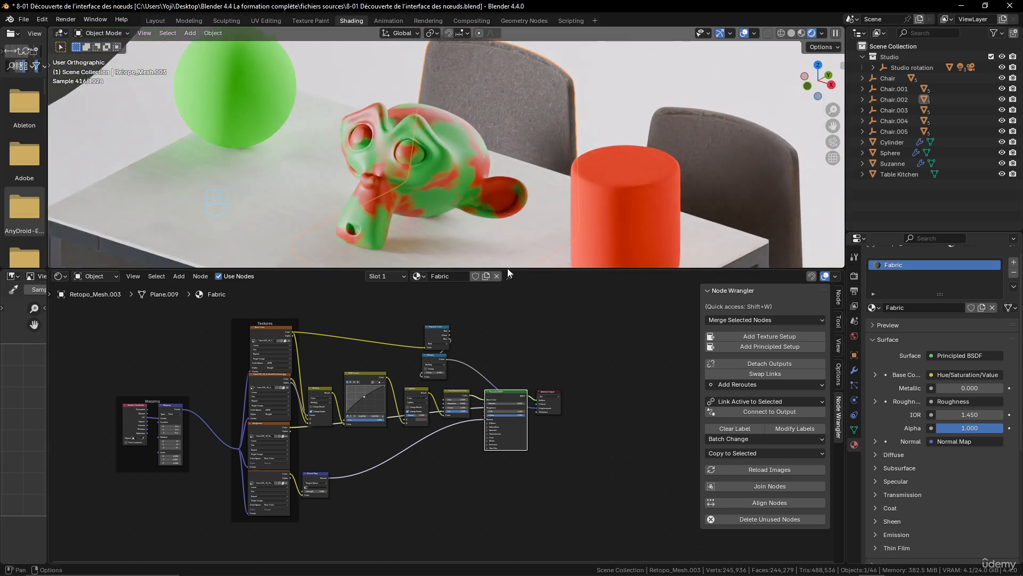
# Select the kitchen table and examine the node graph of its Antracite material
pyautogui.click(497, 251)
pyautogui.scroll(4, 405, 438)
pyautogui.moveTo(441, 448); pyautogui.dragTo(541, 402, button='middle')
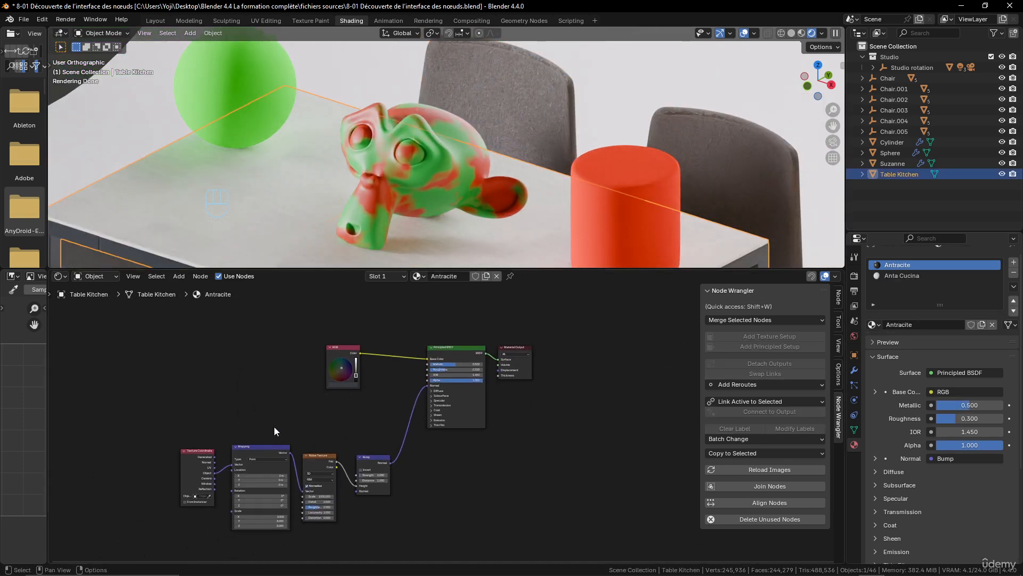
# Reselect Suzanne and move the Principled BSDF node in its Monkey material slightly up and closer to the Mix node
pyautogui.scroll(-1, 589, 194)
pyautogui.scroll(-3, 589, 190)
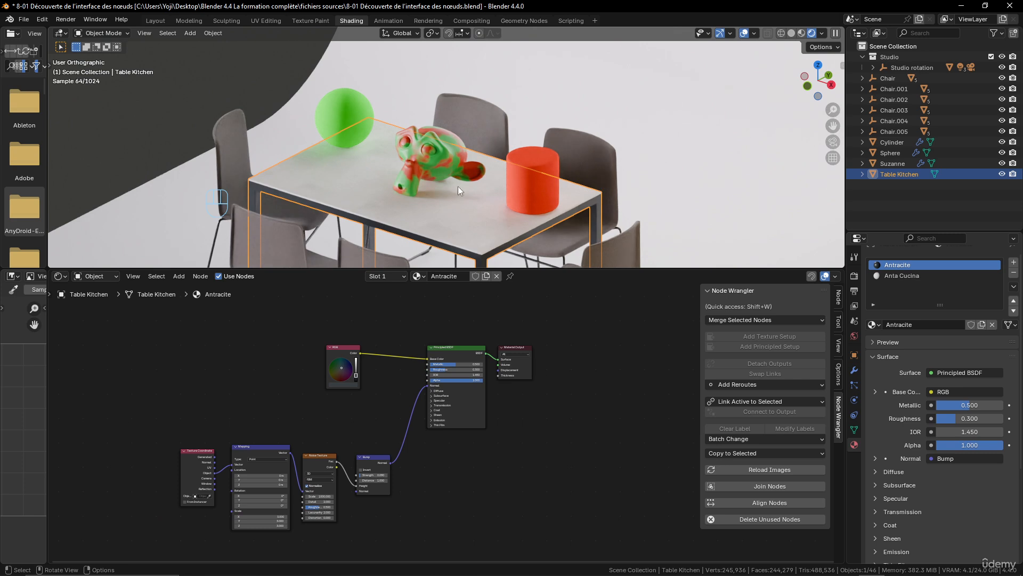
pyautogui.click(448, 156)
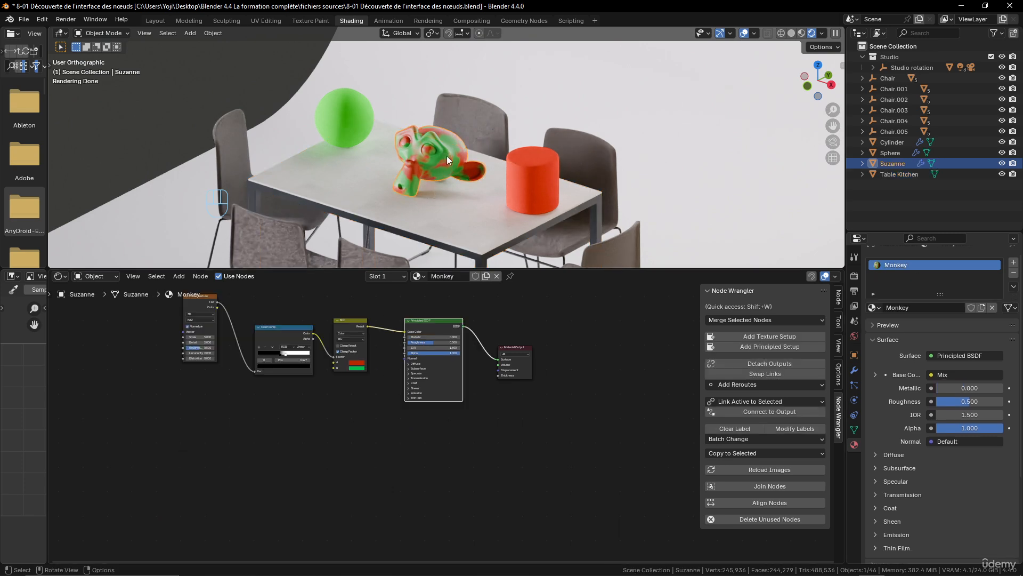
pyautogui.scroll(2, 445, 360)
pyautogui.scroll(3, 536, 451)
pyautogui.moveTo(454, 331); pyautogui.dragTo(536, 413, button='middle')
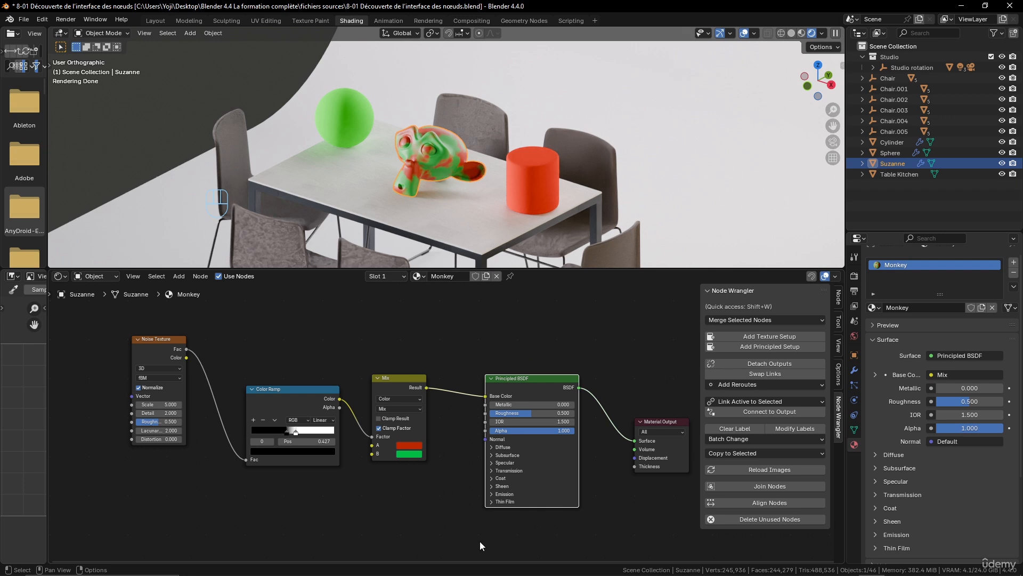
pyautogui.moveTo(536, 378); pyautogui.dragTo(524, 349)
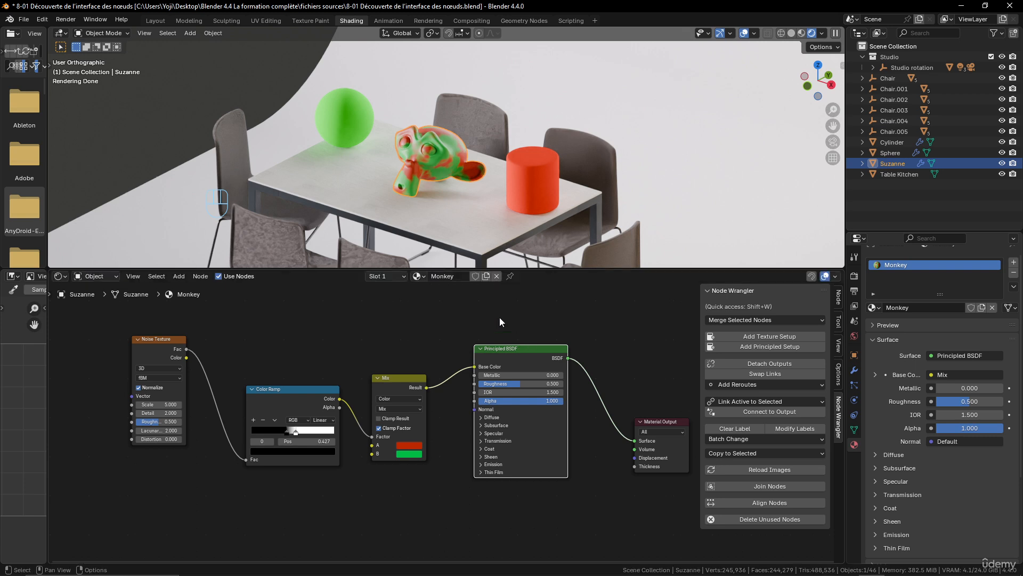